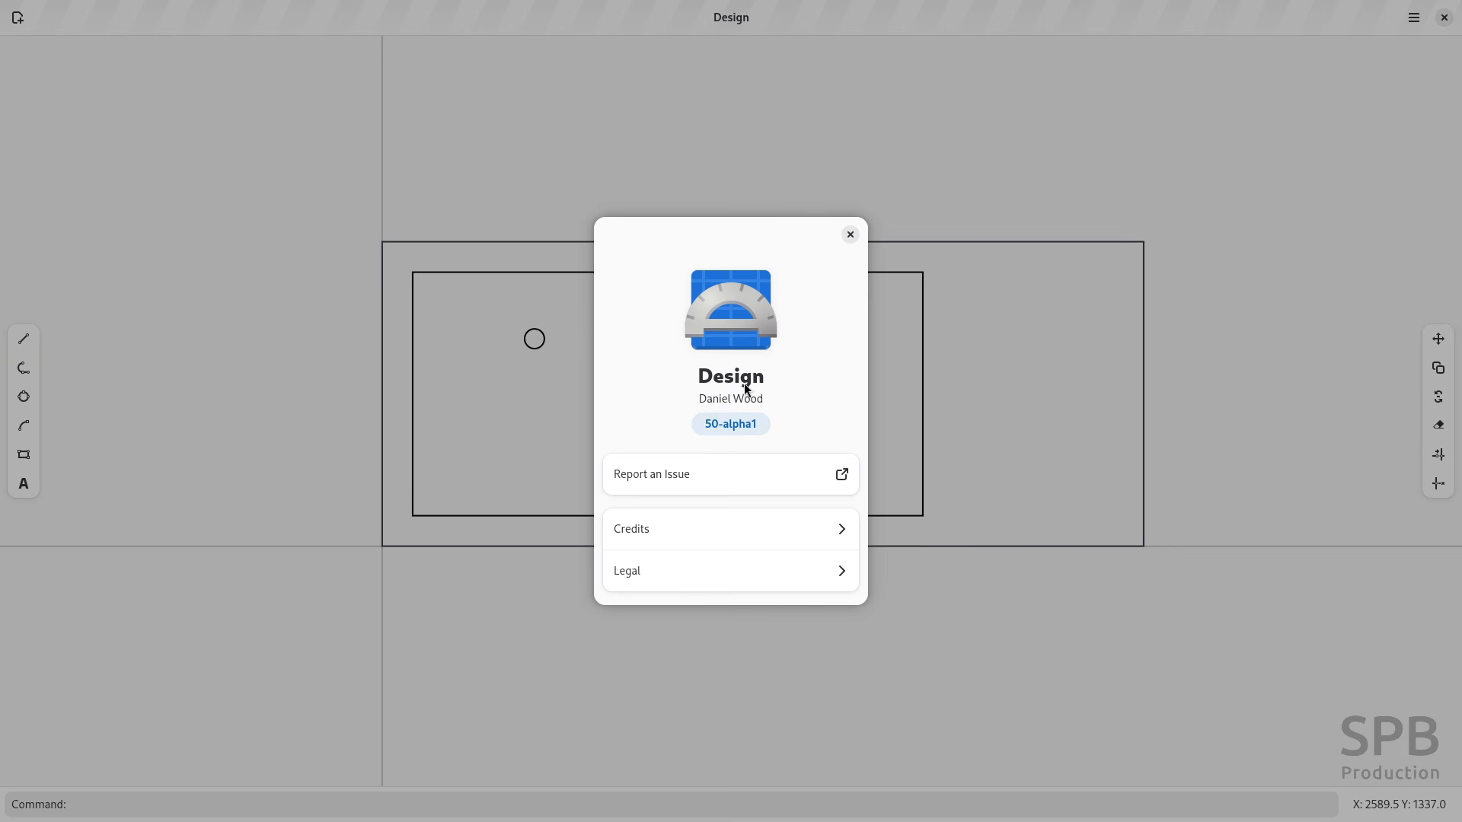
Step: Fillet the upper-left corner of the inner left square with a radius of 40 in trim mode
left_click(850, 236)
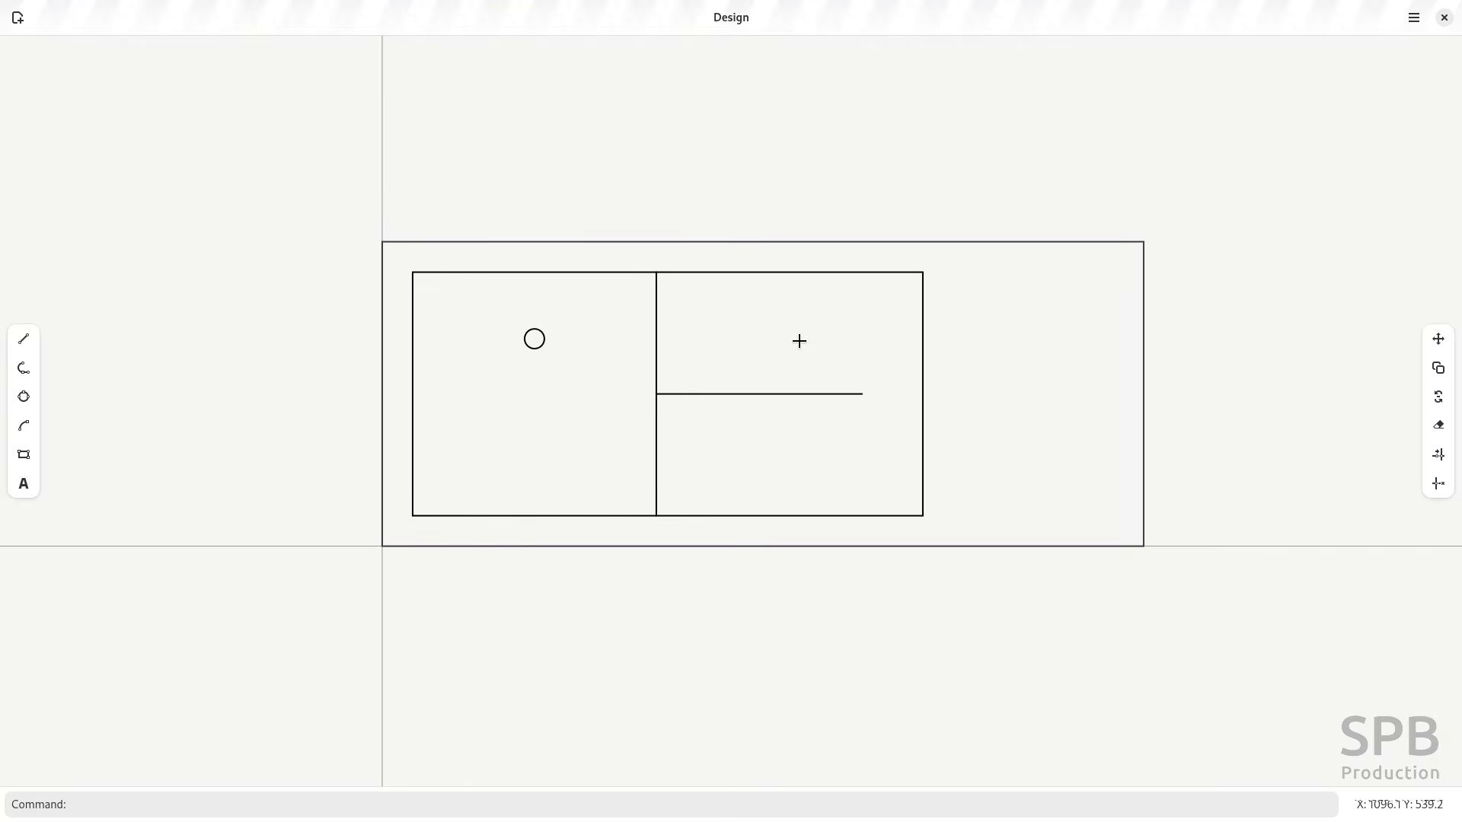
middle_click_drag(799, 340, 820, 357)
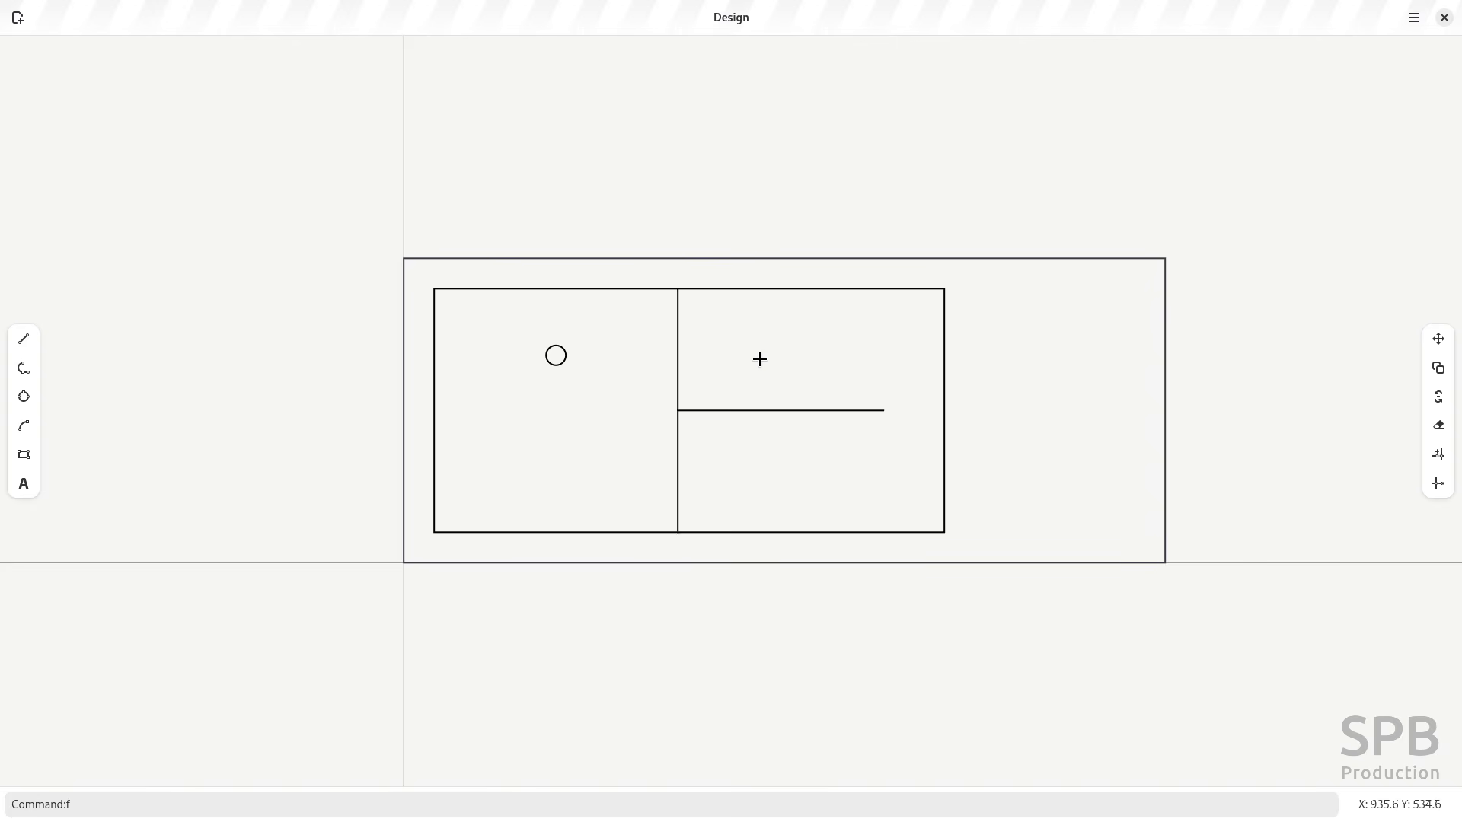
key("Return")
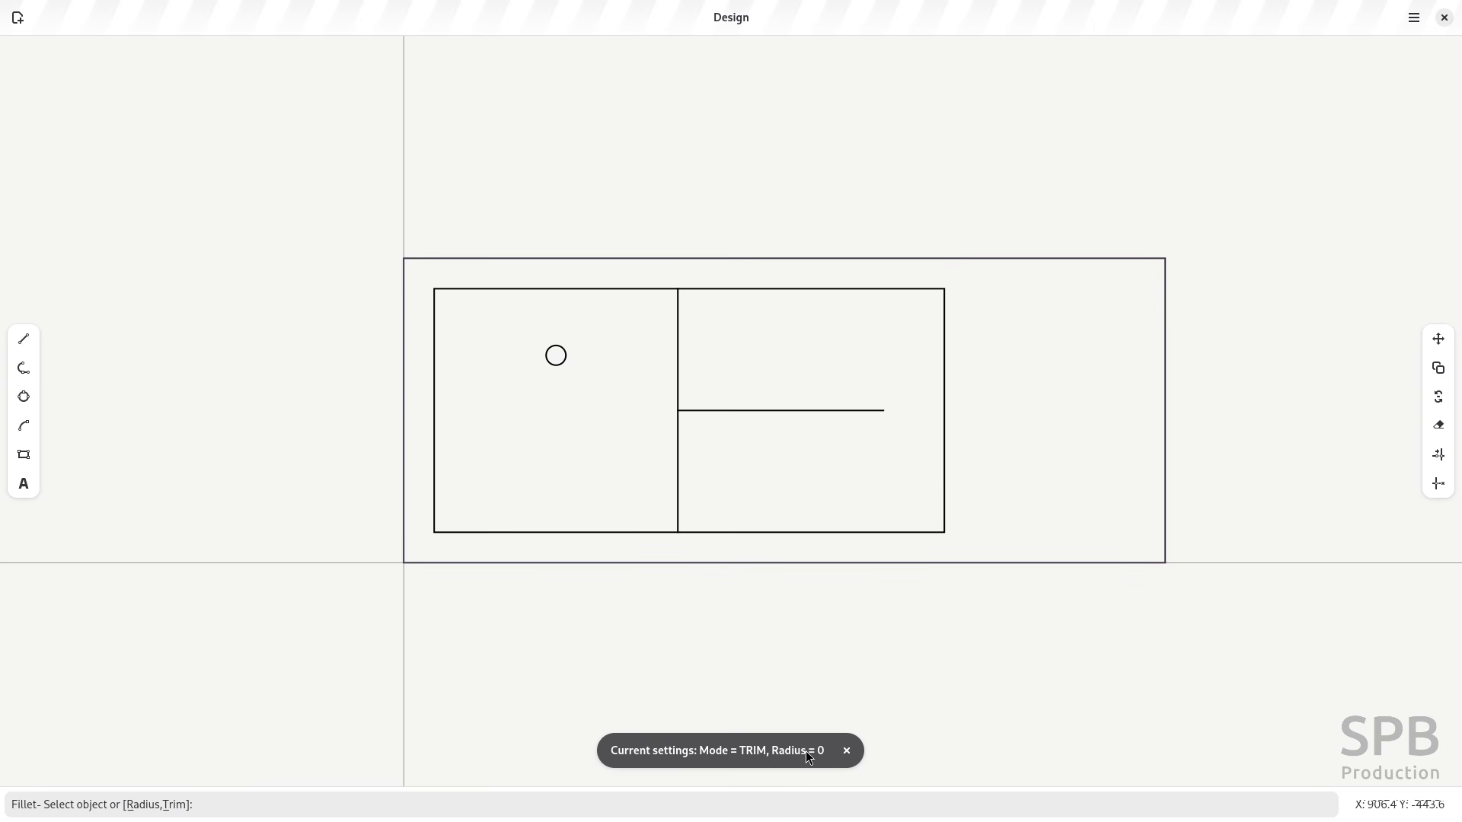
left_click(130, 806)
type("r")
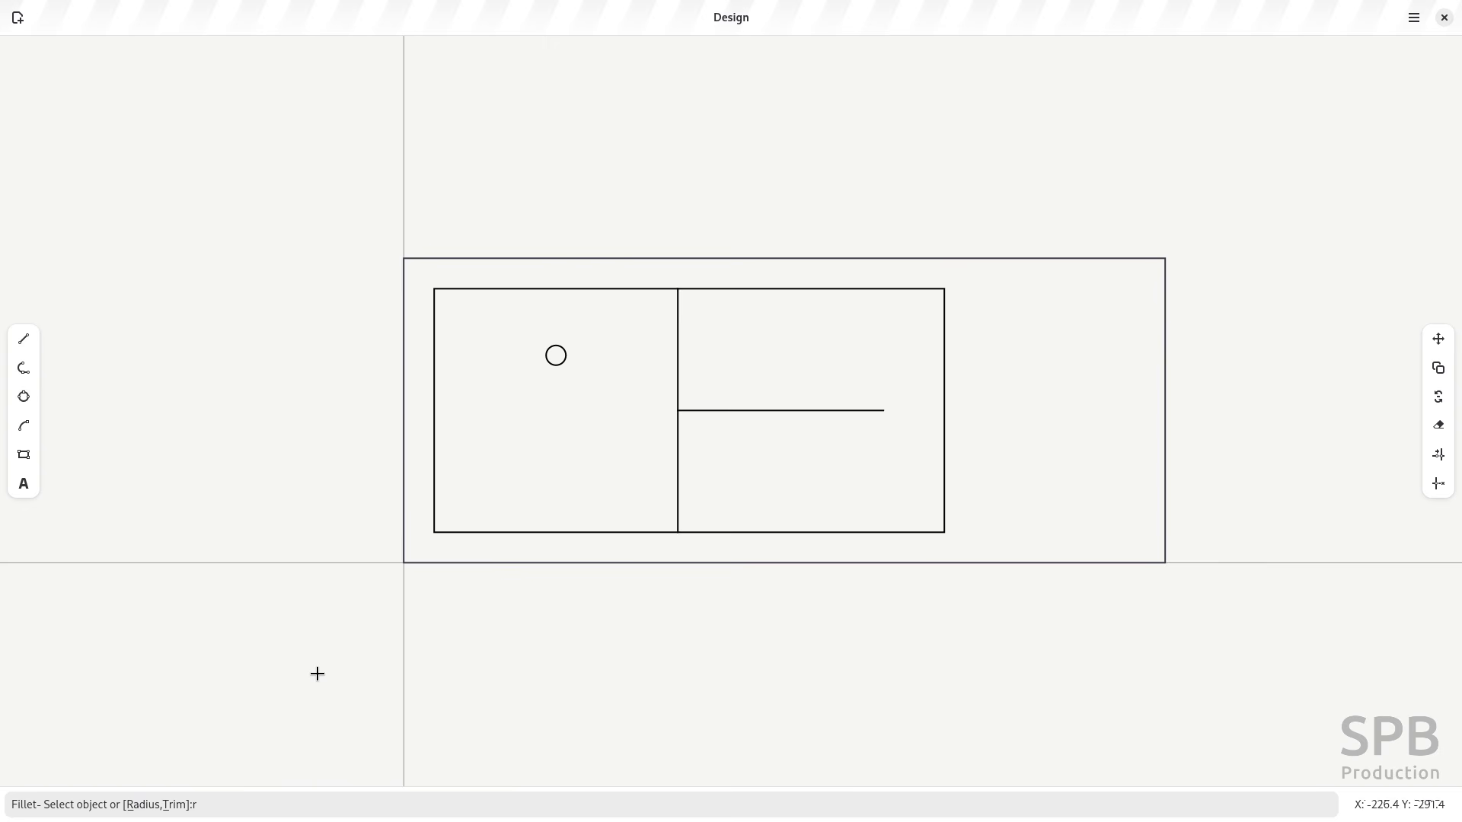
key("Return")
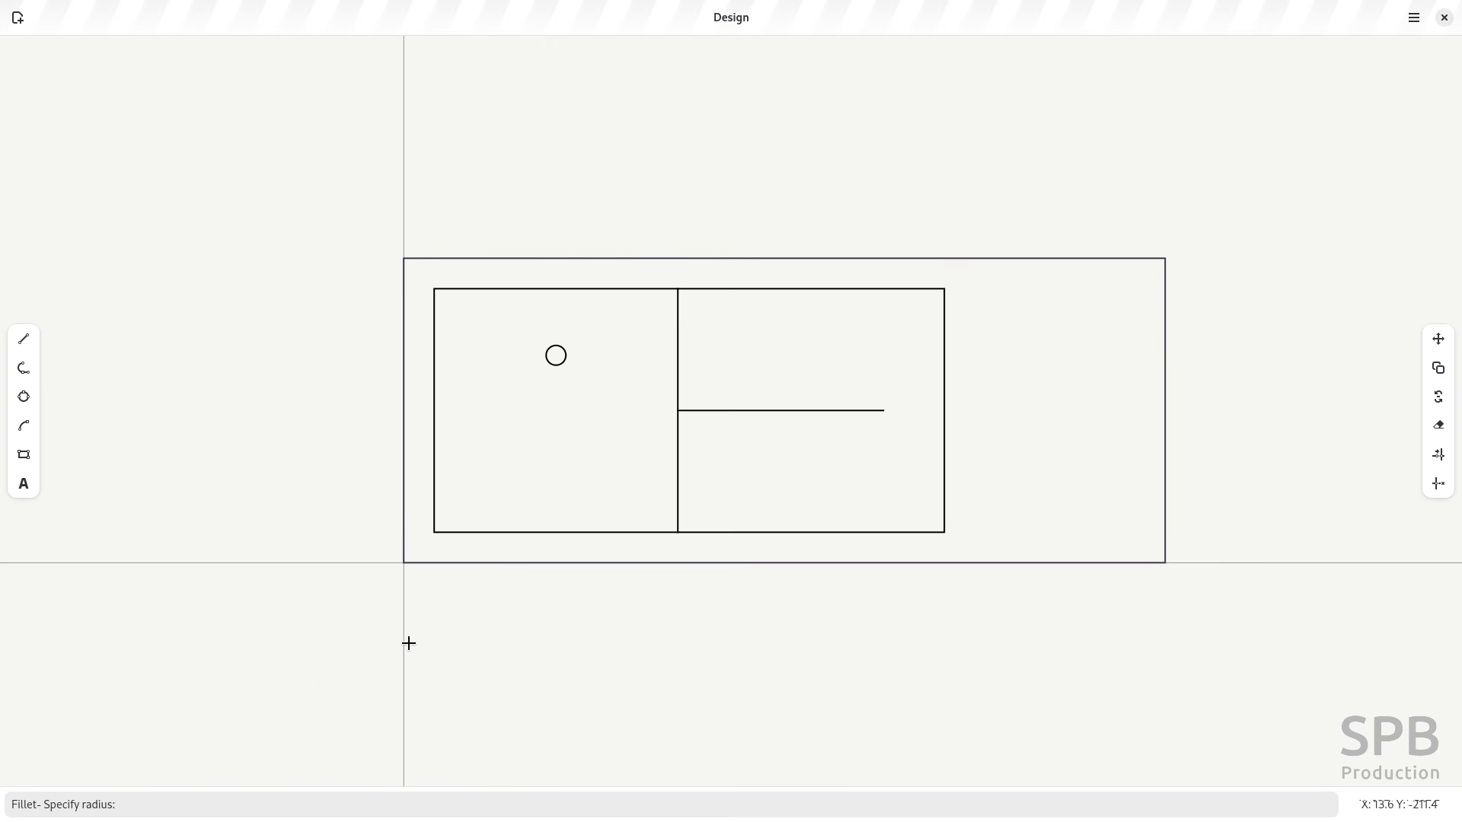
key("Return")
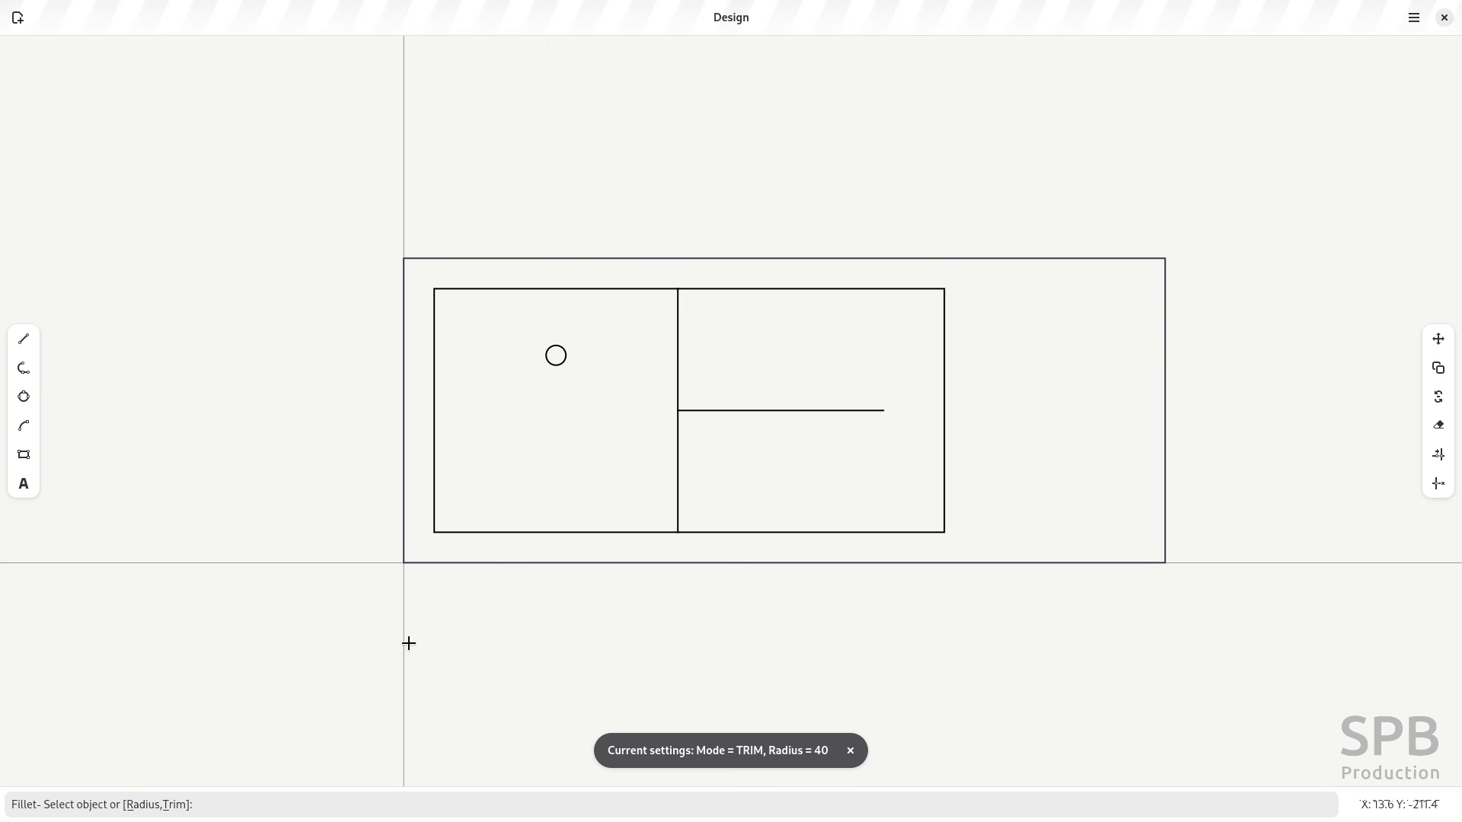
left_click(478, 288)
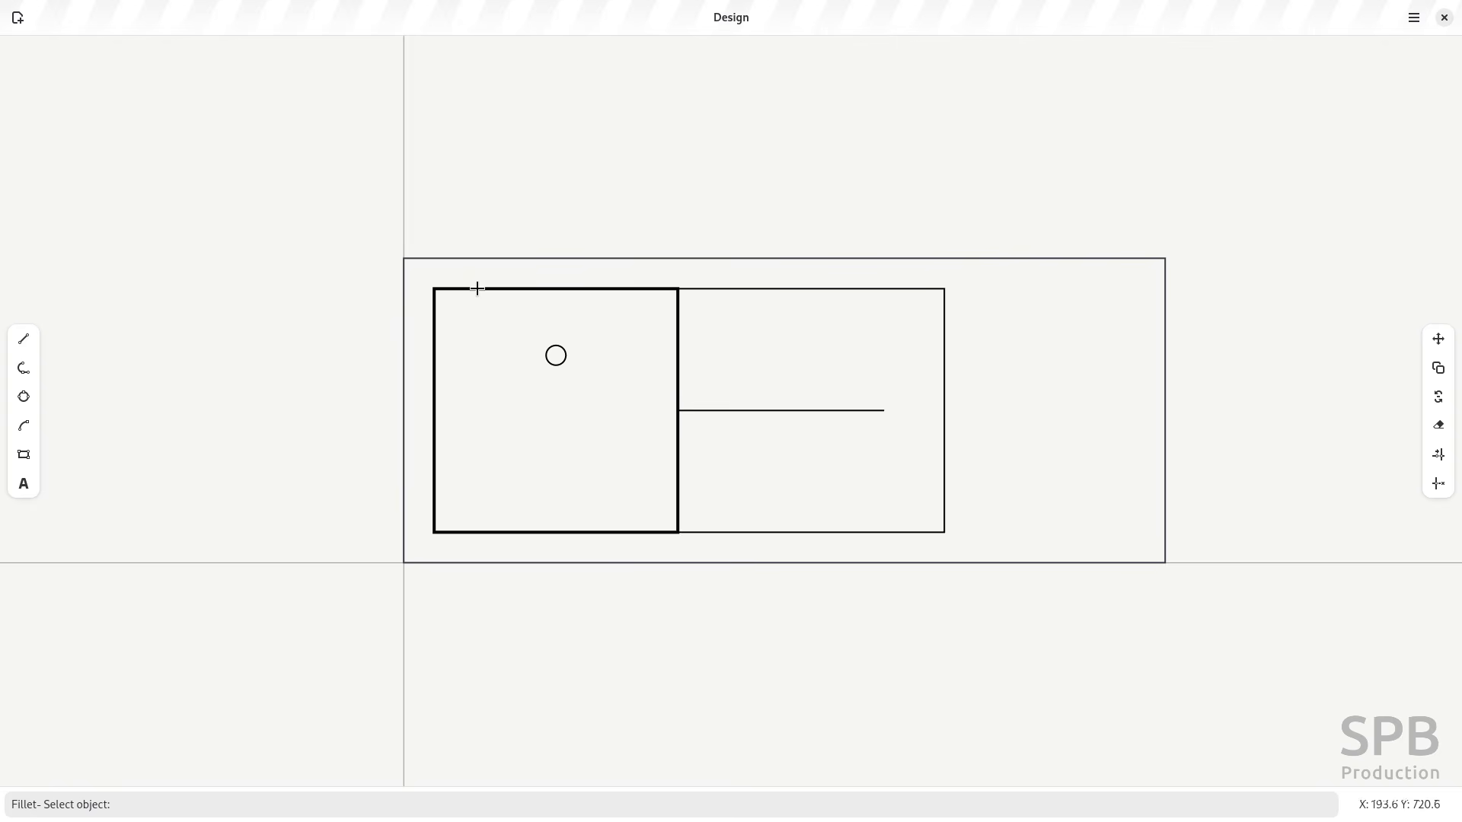
left_click(436, 310)
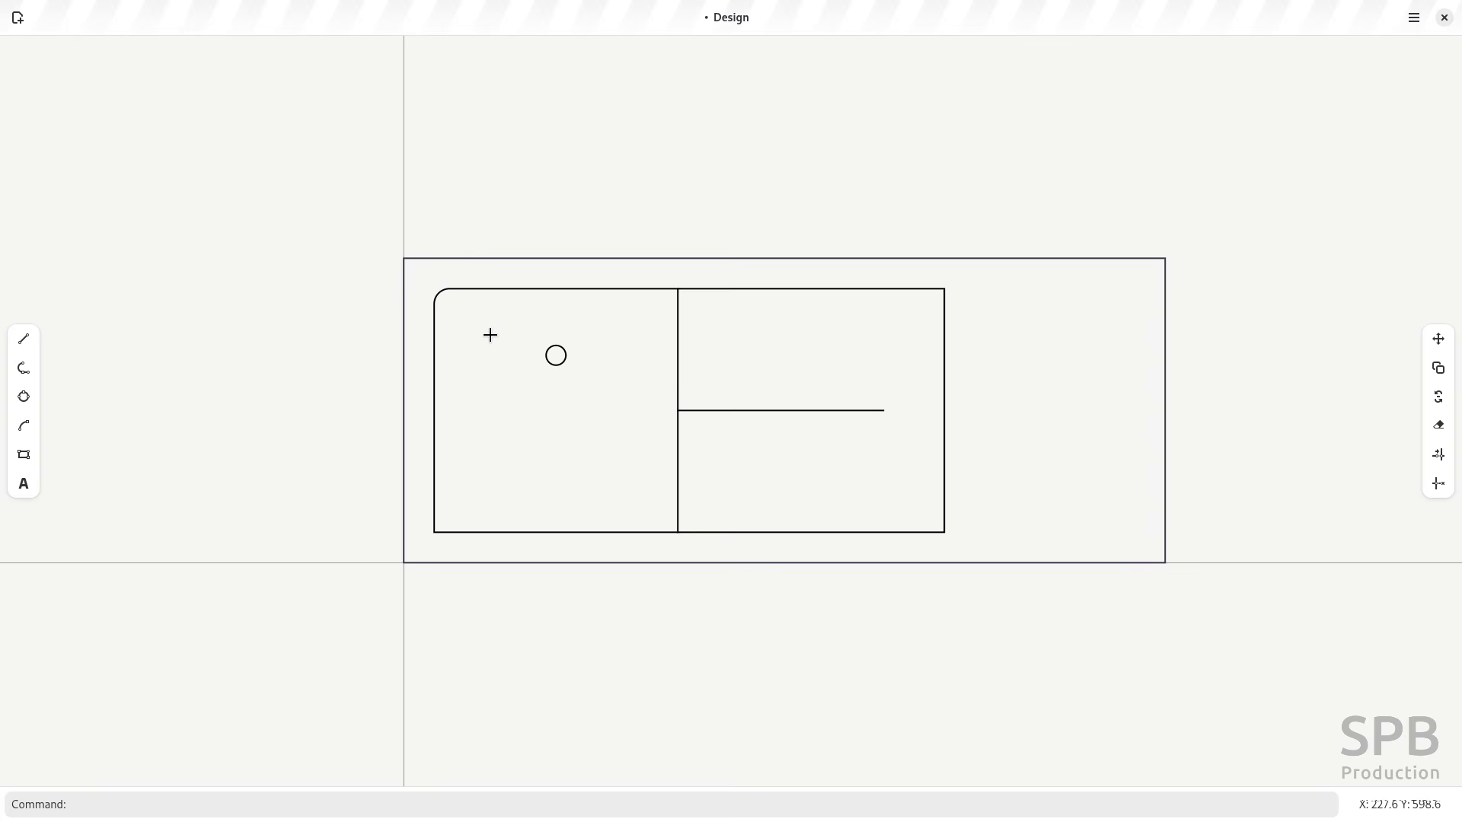
Step: Fillet the upper-right corner of the inner left square with the same radius and trim setting
key("Return")
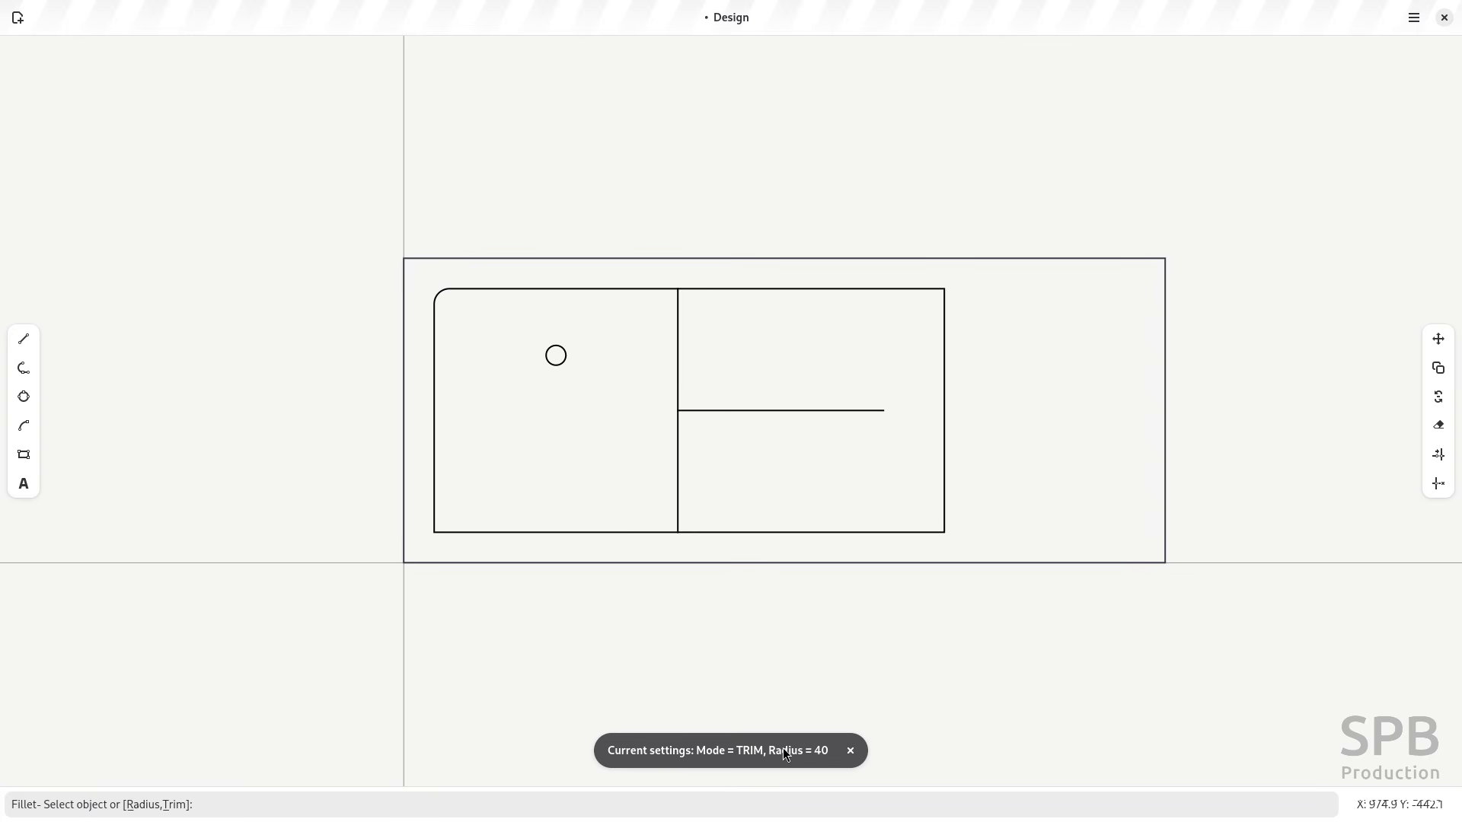
left_click(676, 307)
left_click(663, 289)
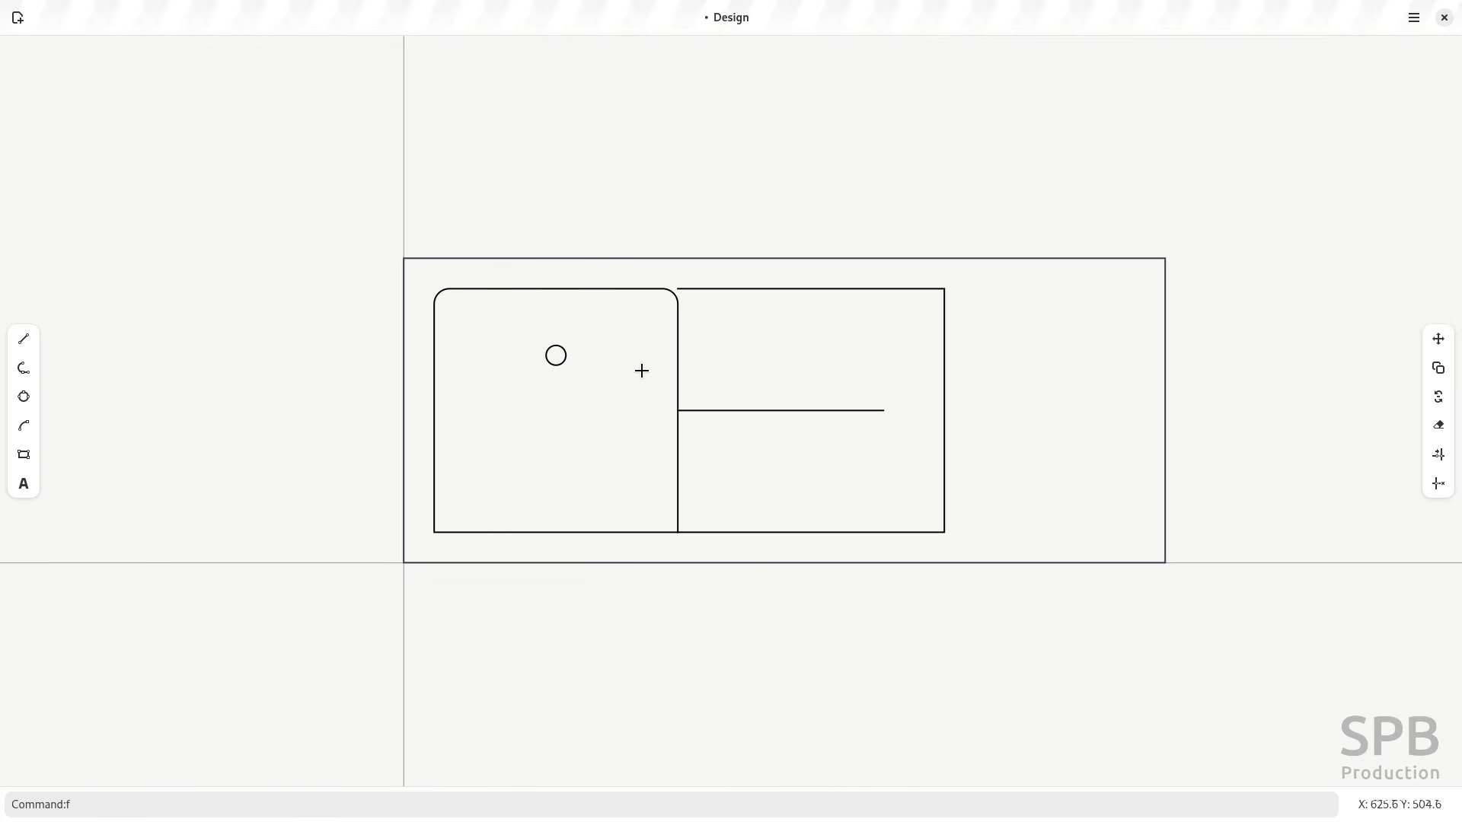
Step: Switch Fillet to No trim and round the upper-right corner of the inner right rectangle
key("Return")
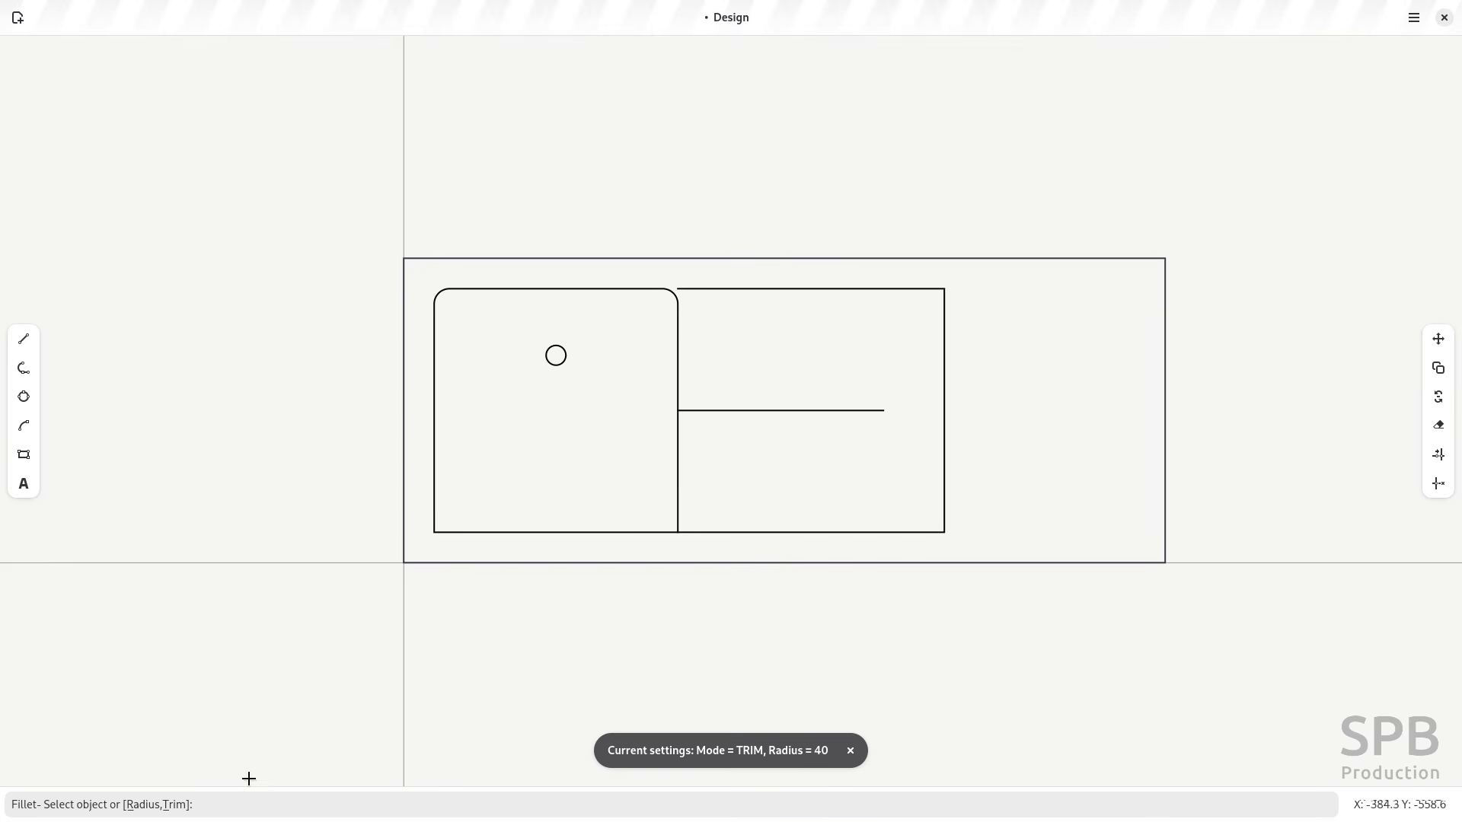
key("Return")
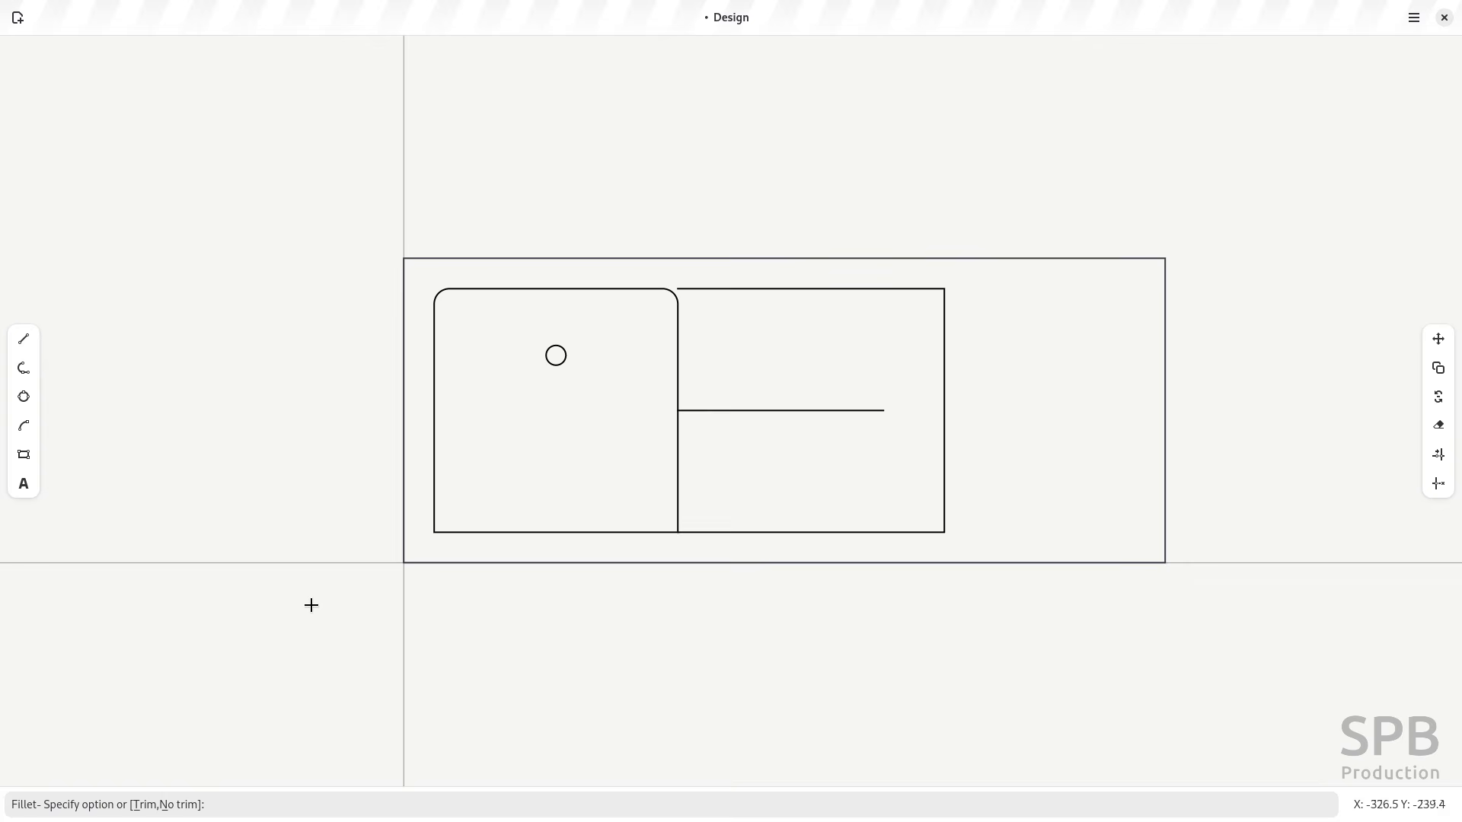
type("n")
key("Return")
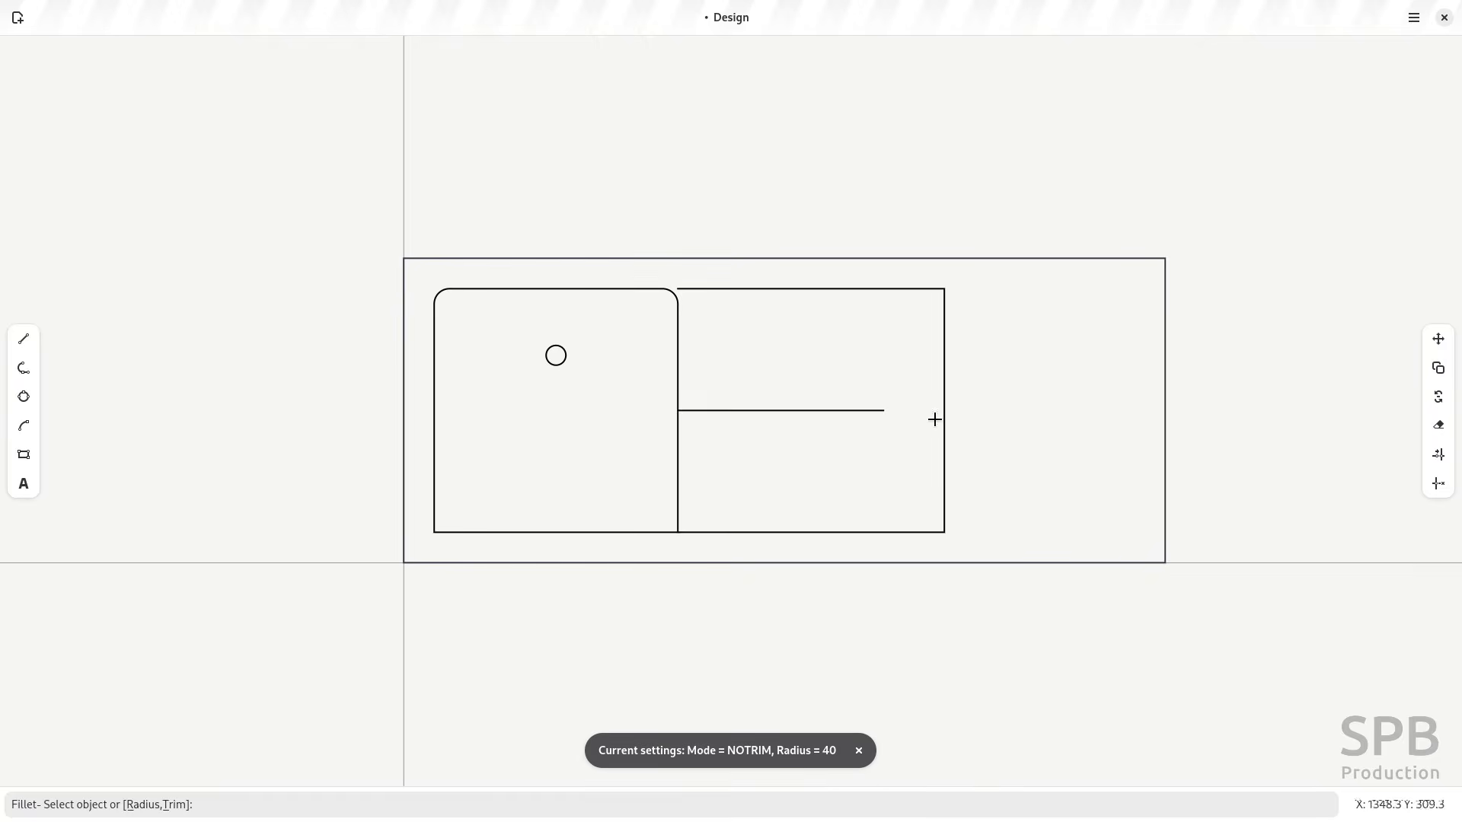
left_click(909, 287)
left_click(944, 312)
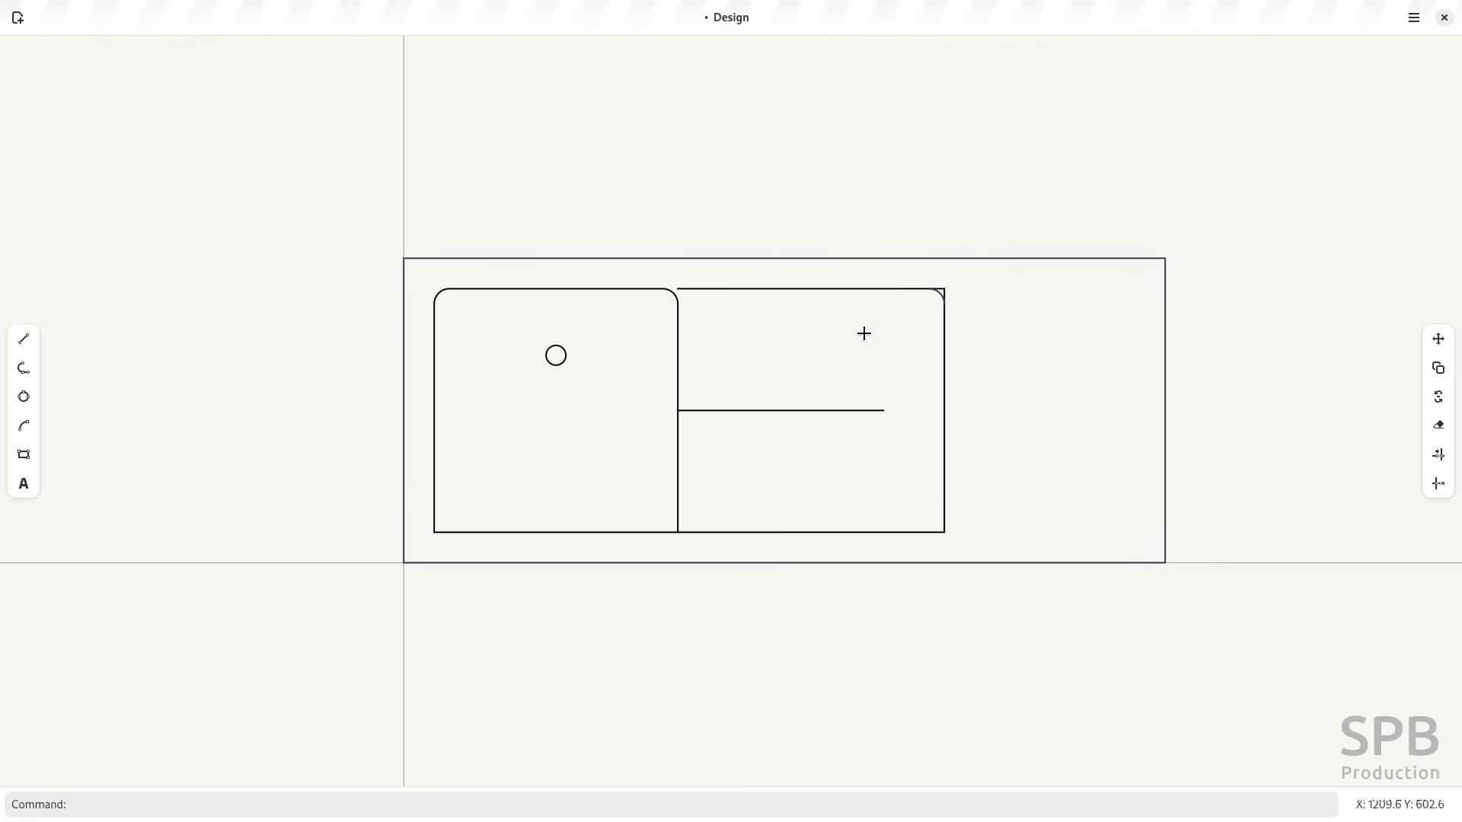
Step: Fillet the lower-right corner of the inner right rectangle without trimming, keeping the same radius
key("Return")
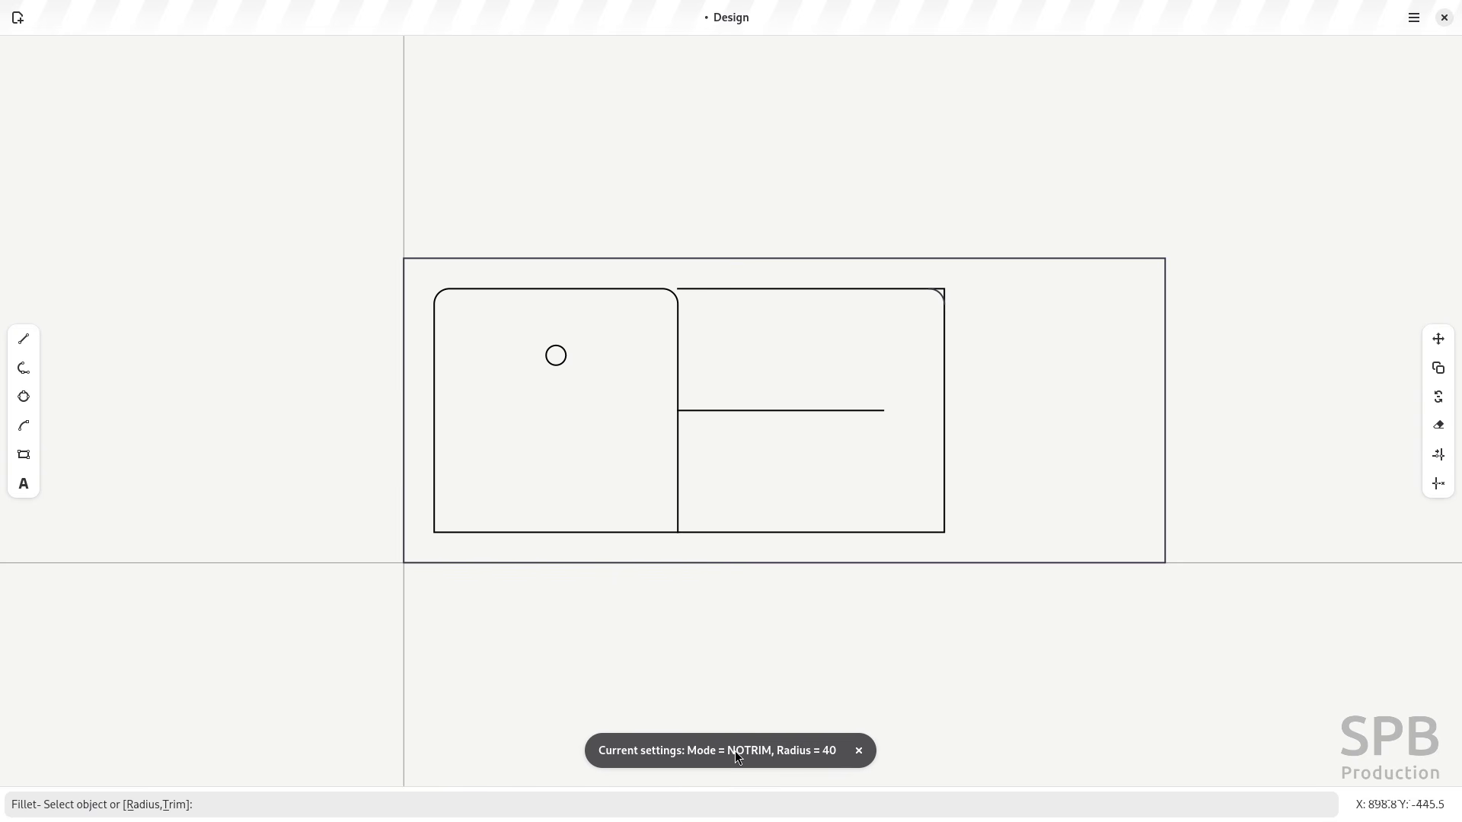
left_click(902, 533)
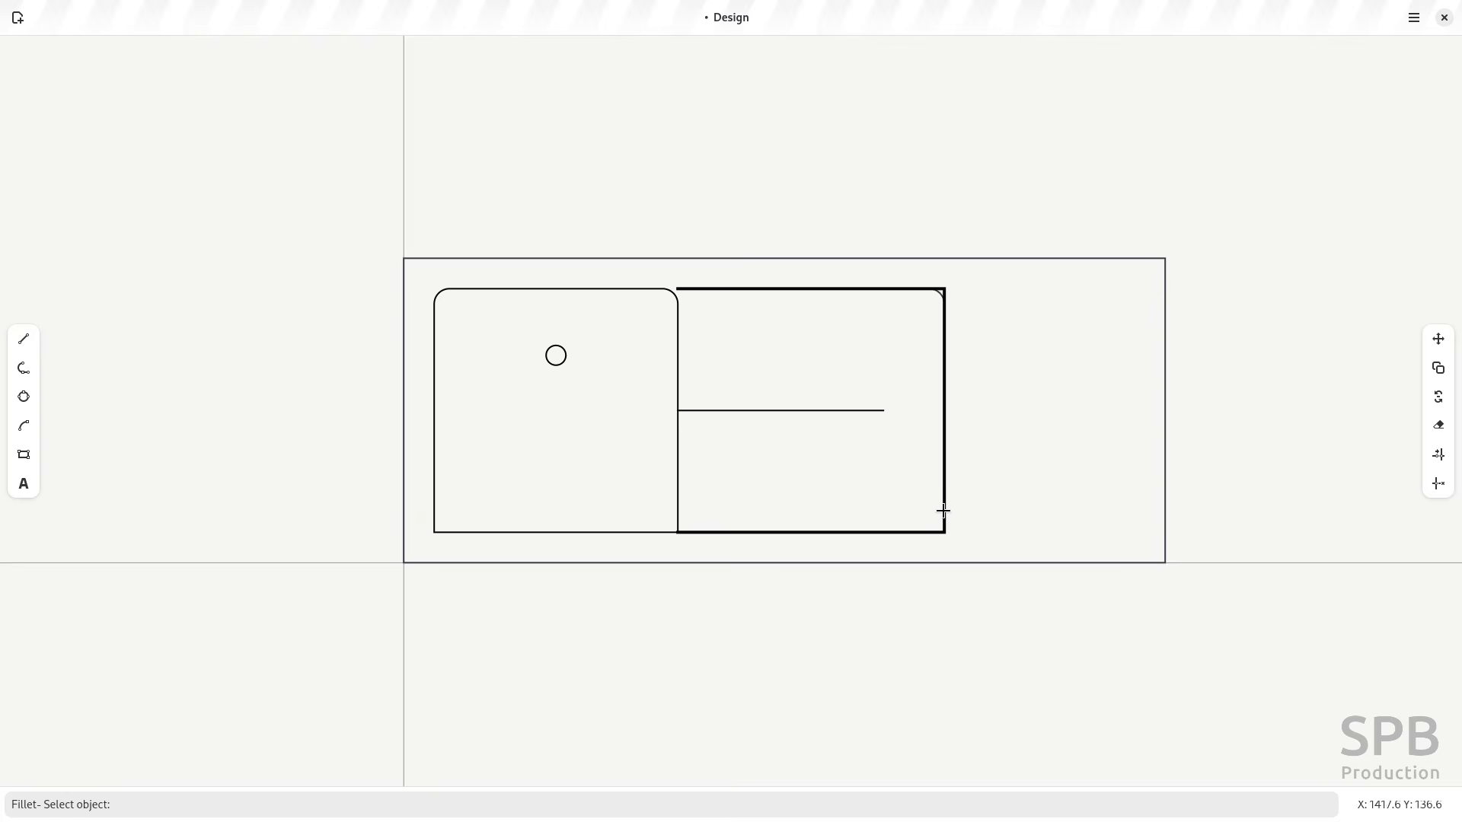
left_click(942, 511)
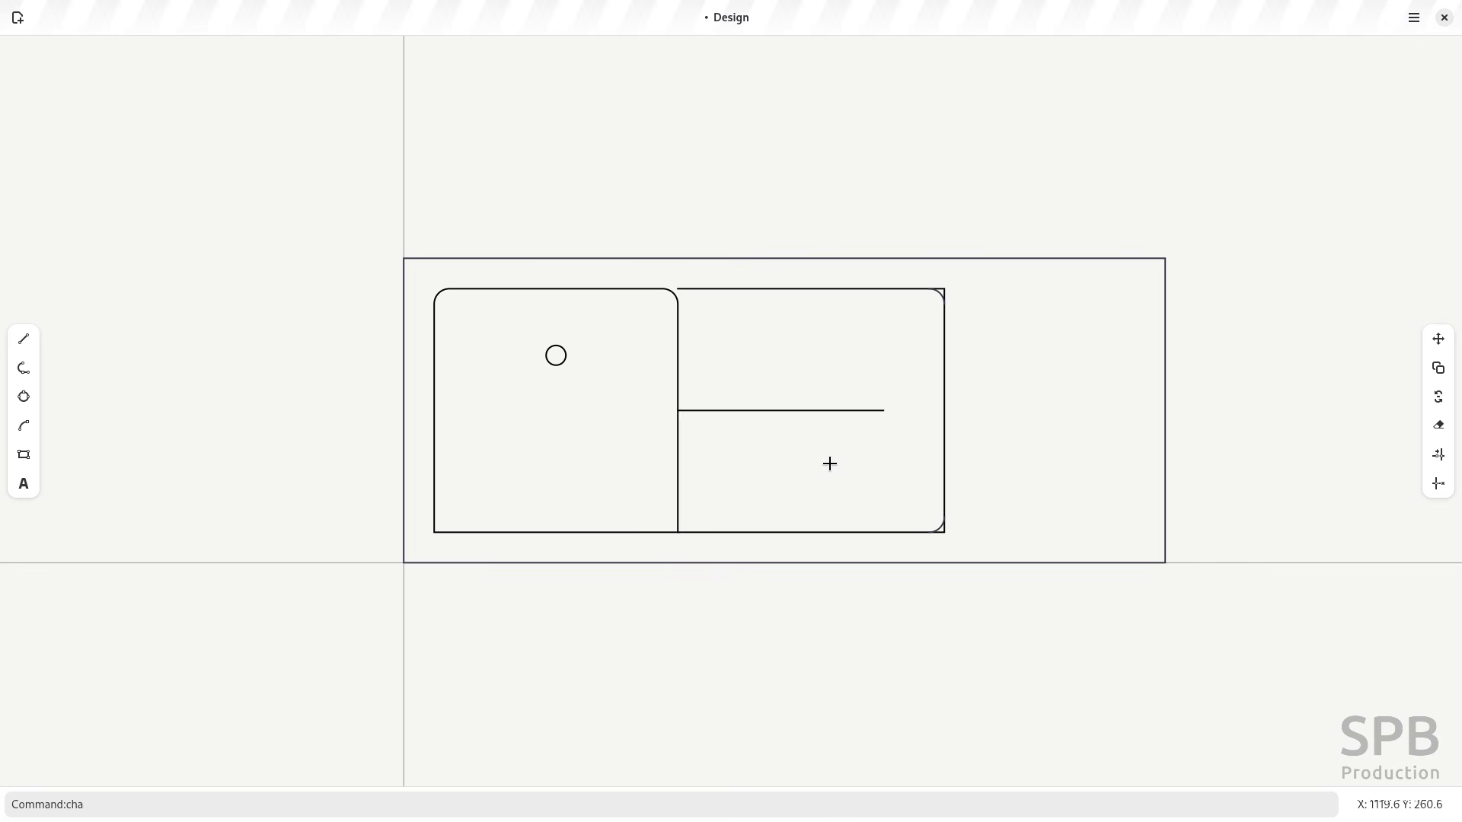
Step: Chamfer the outer rectangle's upper-right corner with distances of 150 along the top edge and 50 along the right edge
key("Return")
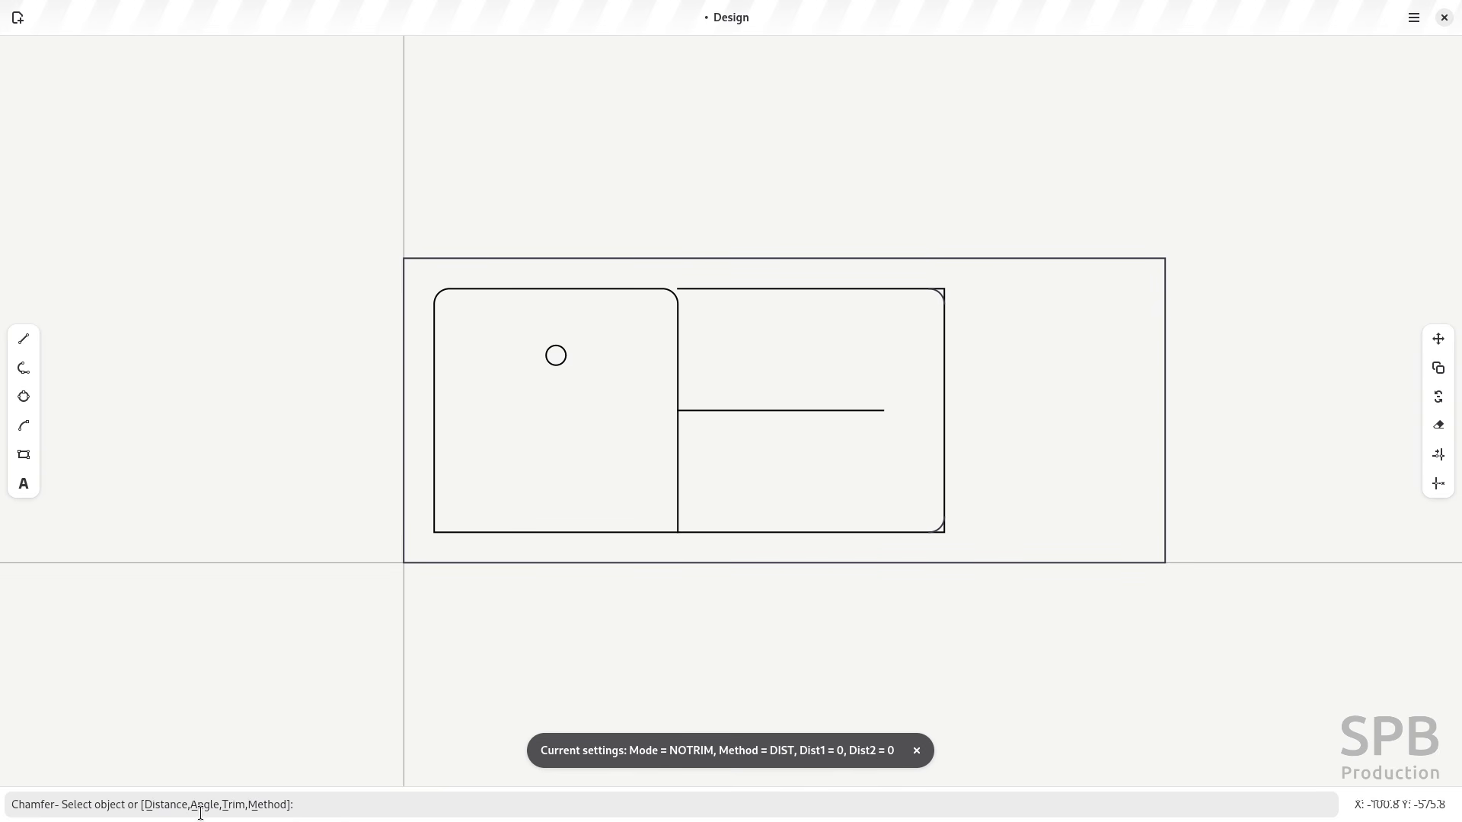
type("d")
key("Return")
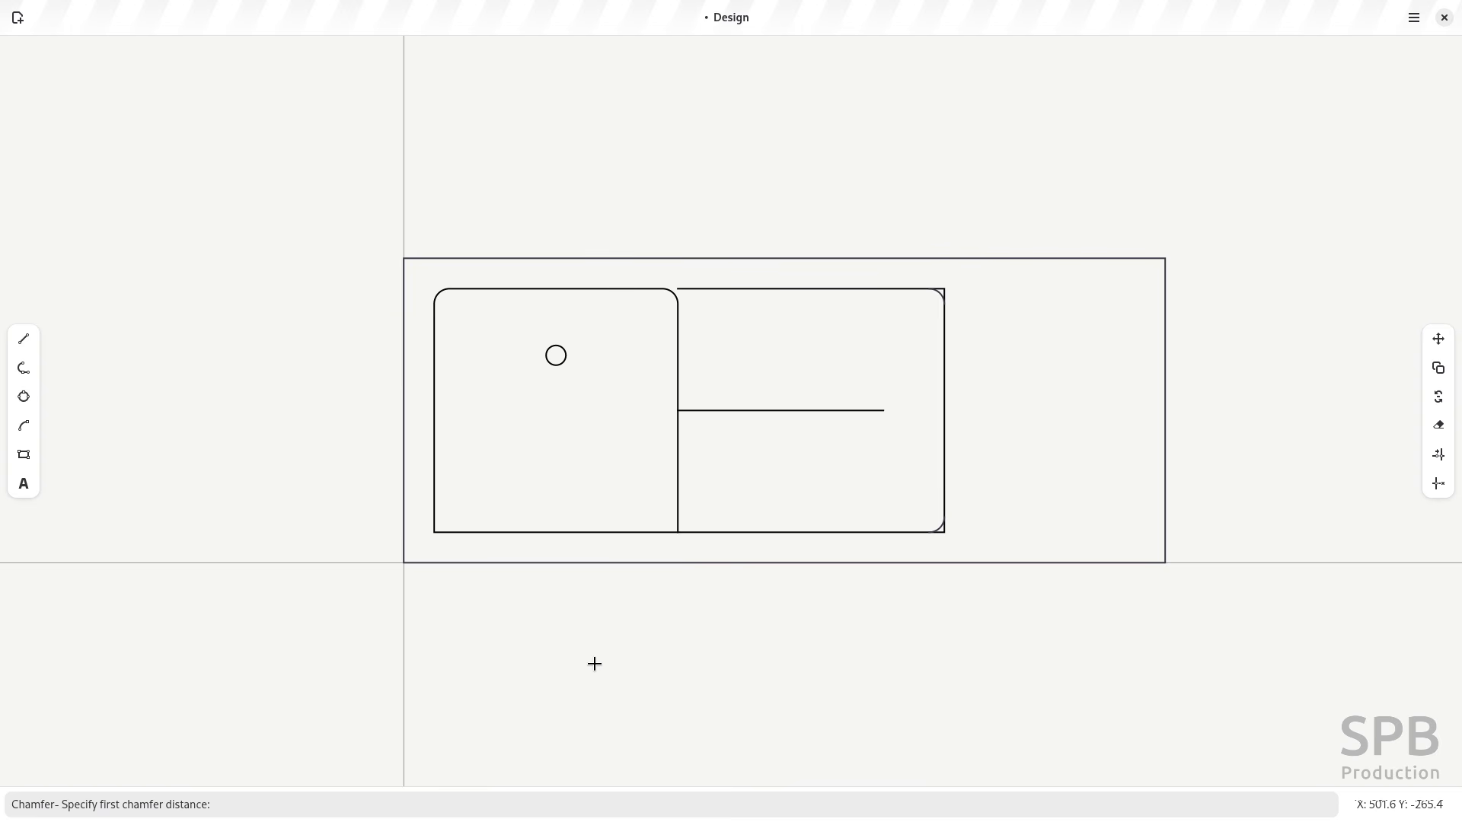
type("150")
key("Return")
key("Return")
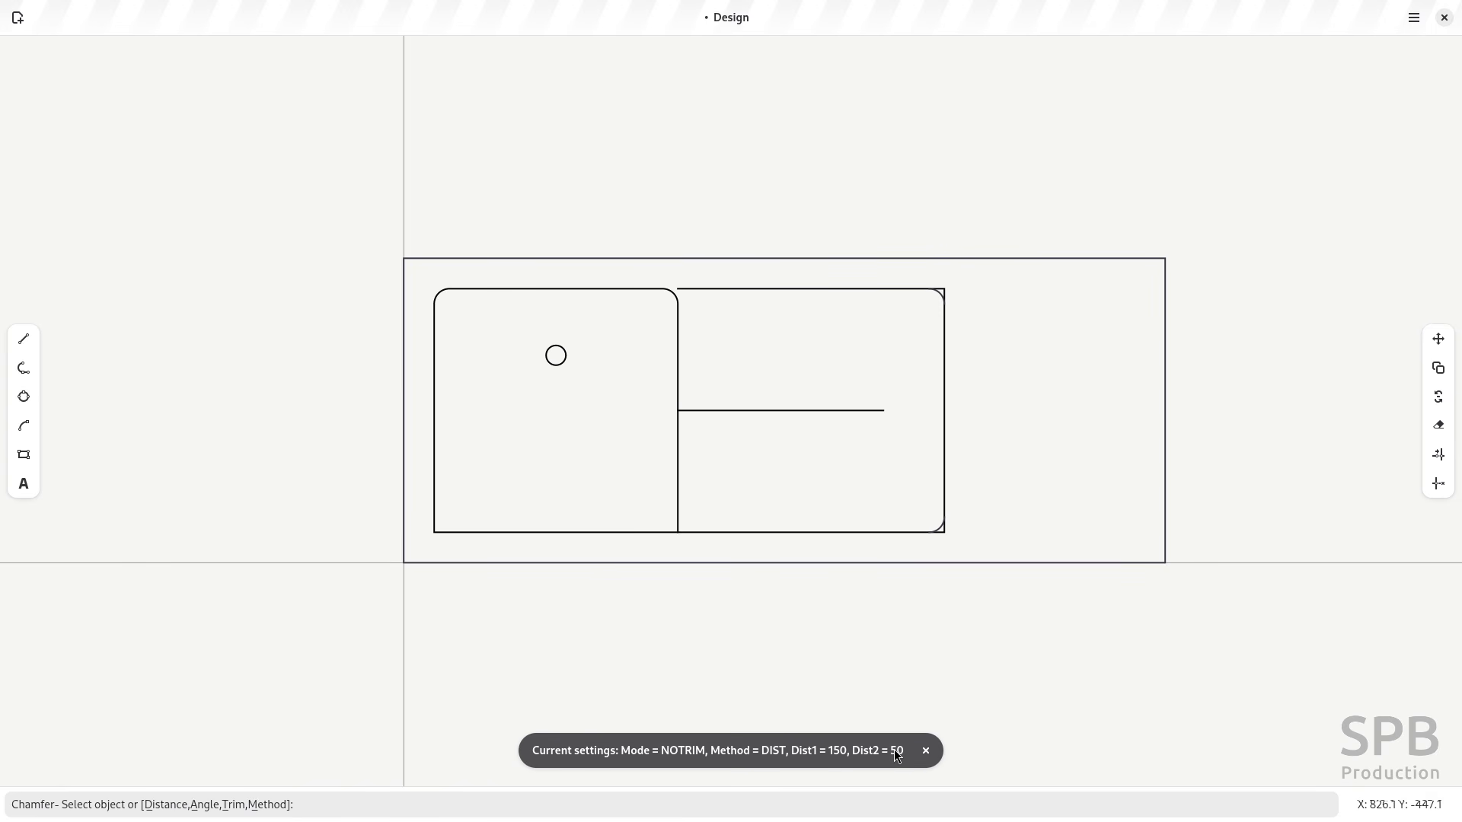
left_click(1103, 257)
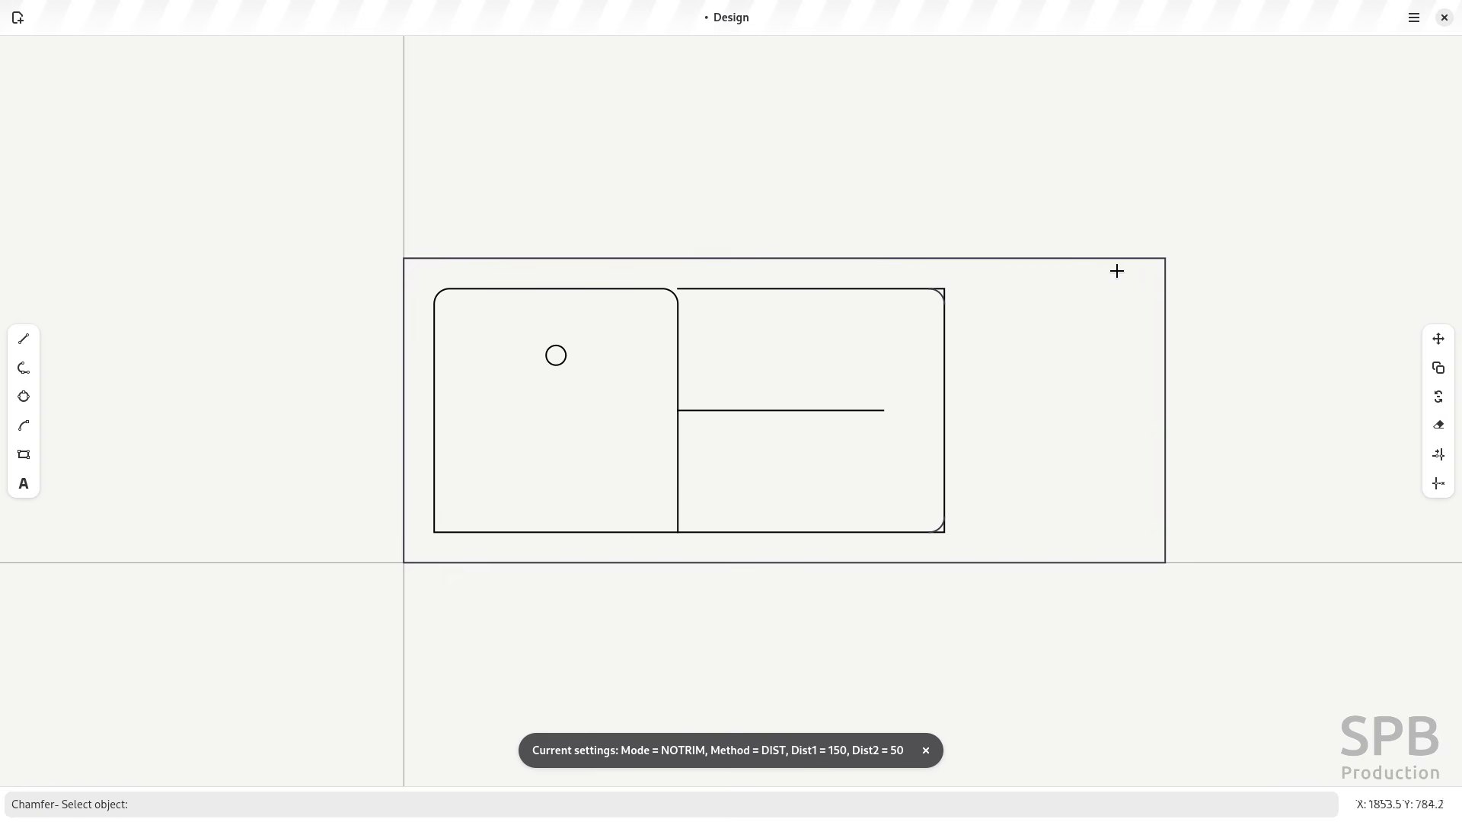
left_click(1163, 288)
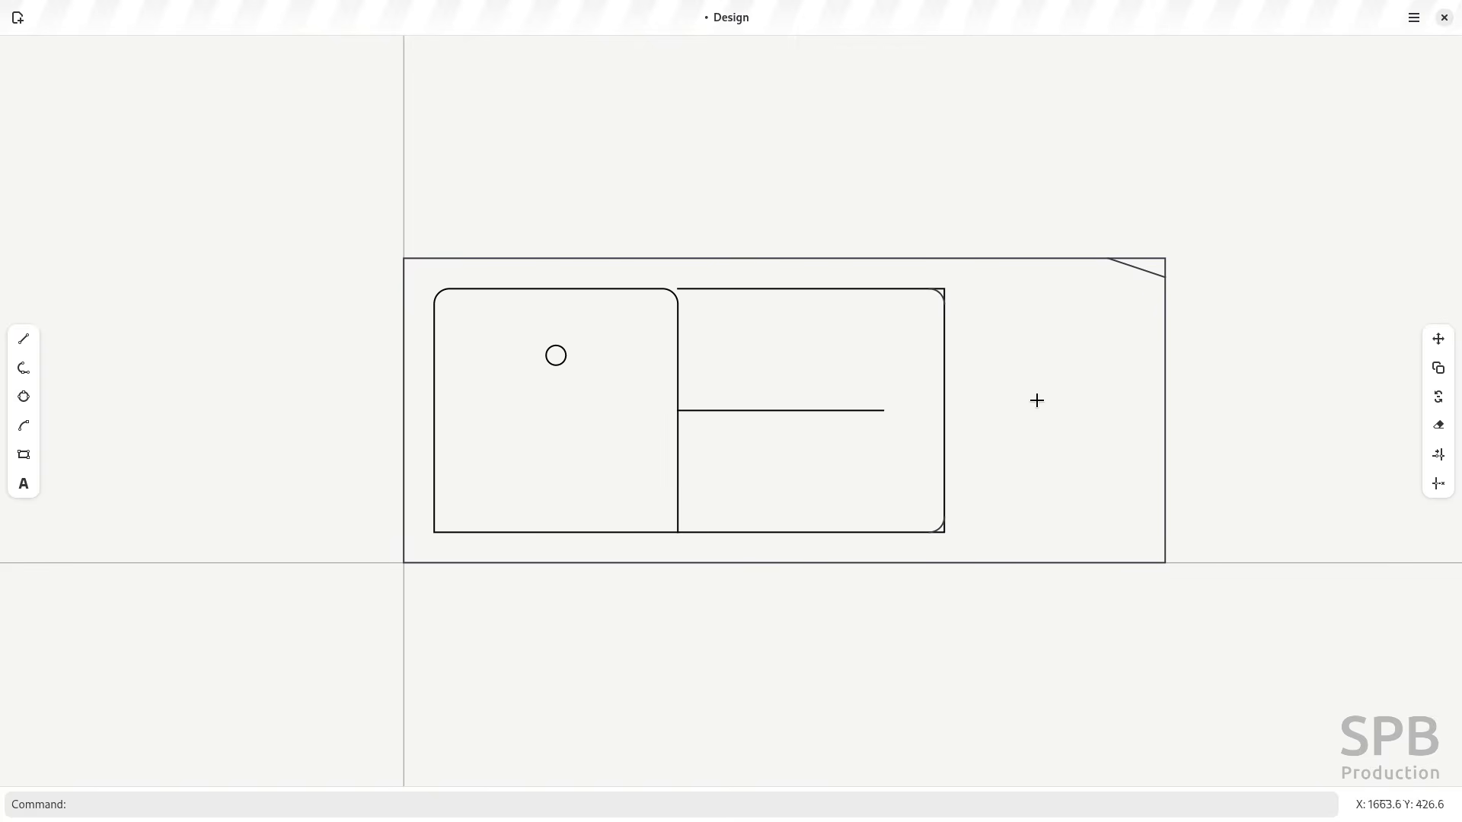
Step: Chamfer the outer rectangle's lower-right corner with the same distances, selecting the bottom edge first
key("Return")
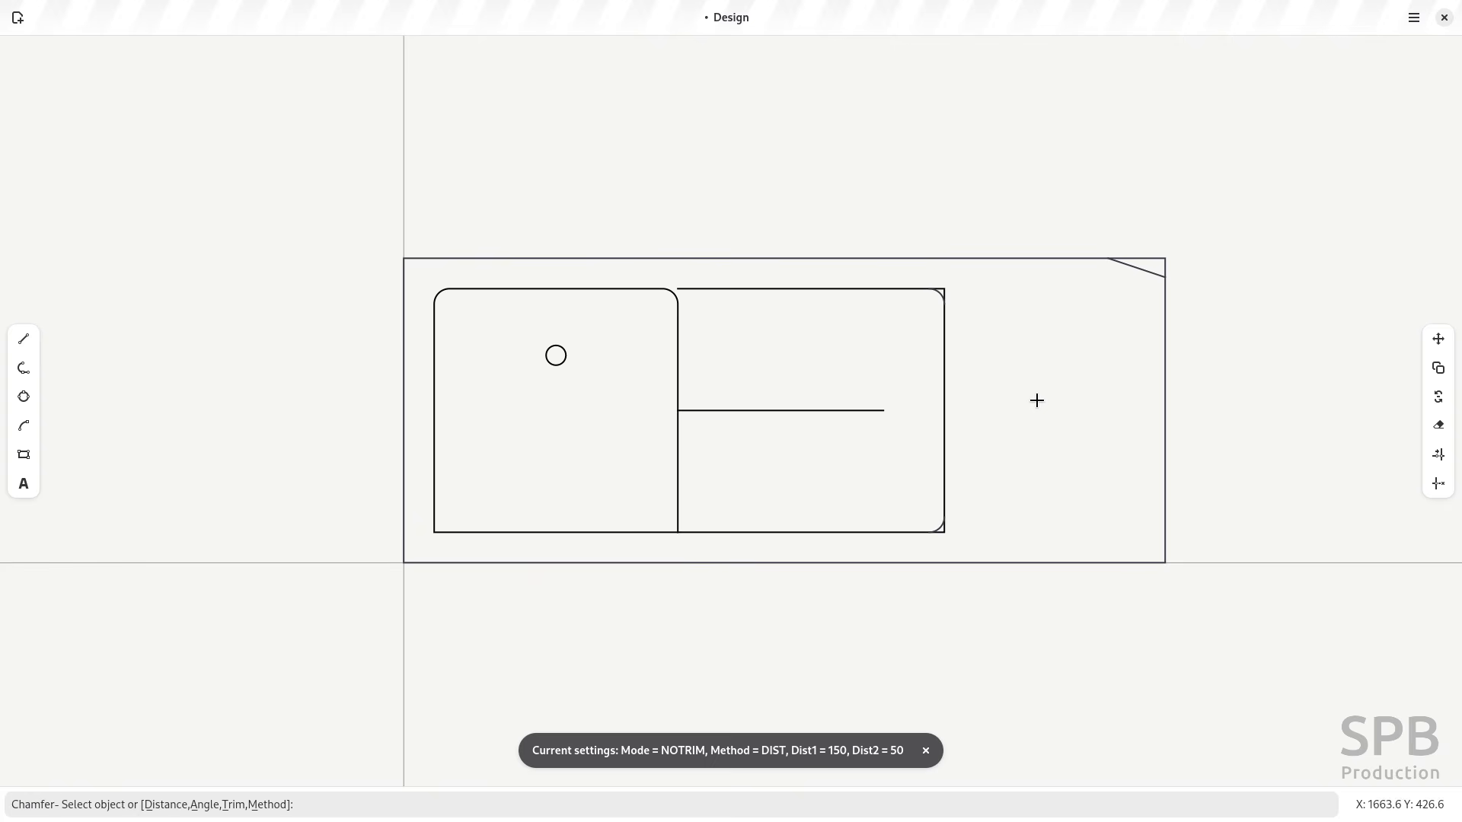
left_click(1105, 562)
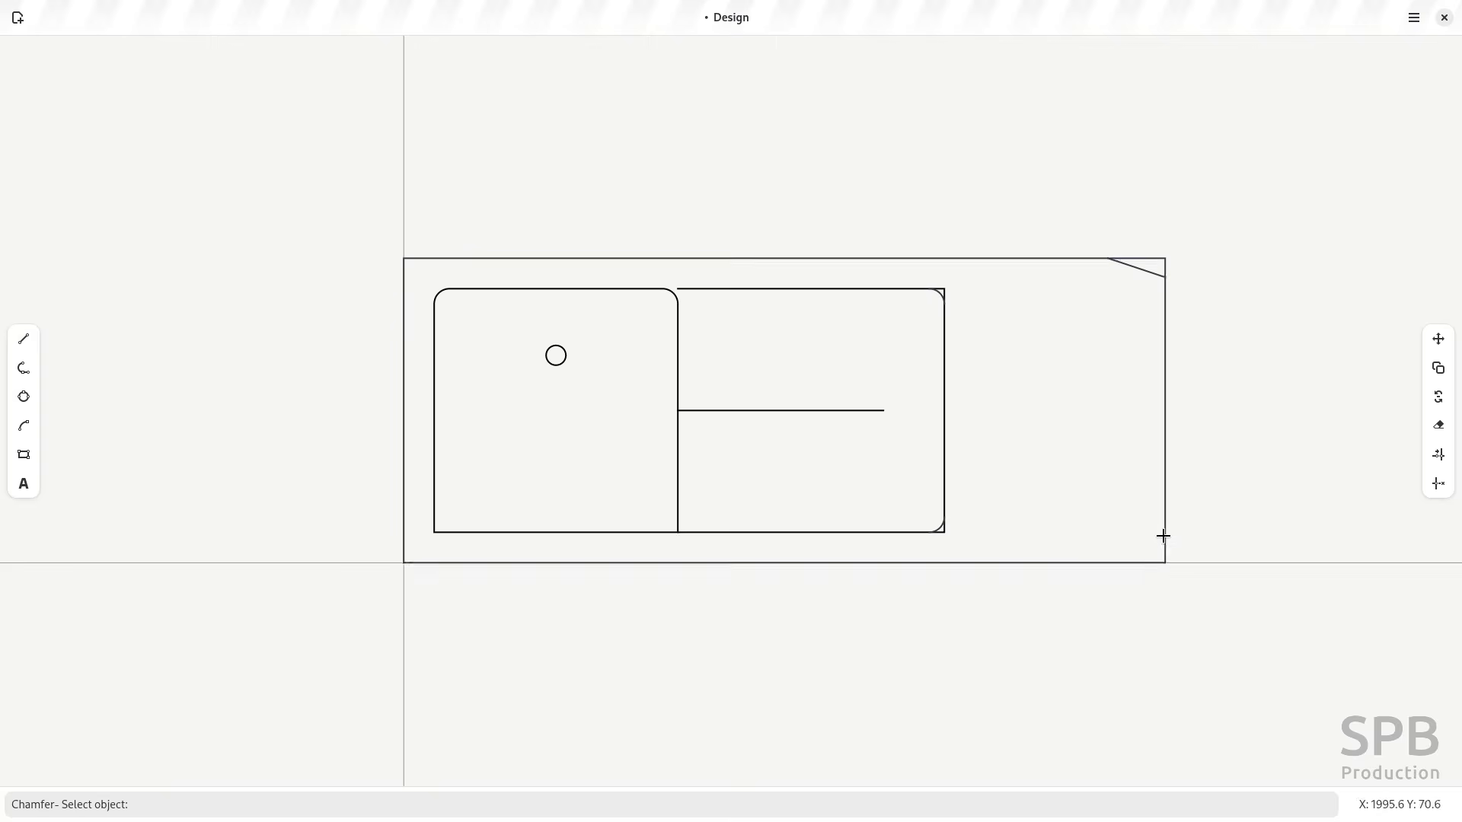
left_click(1163, 537)
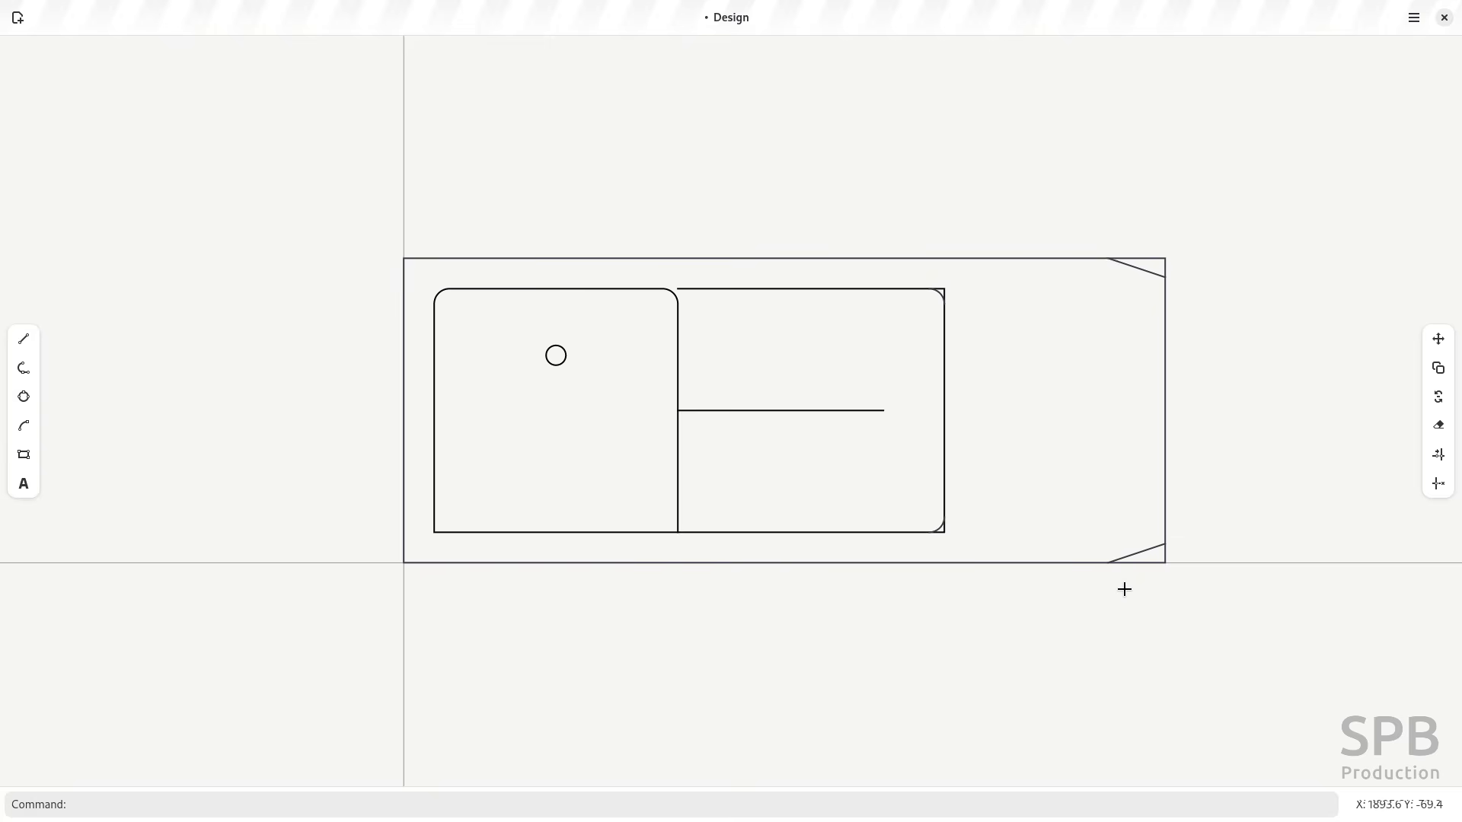
Step: Chamfer the outer rectangle's upper-left corner using the Angle method with a length of 50 and an angle of 45
type("cha")
key("Return")
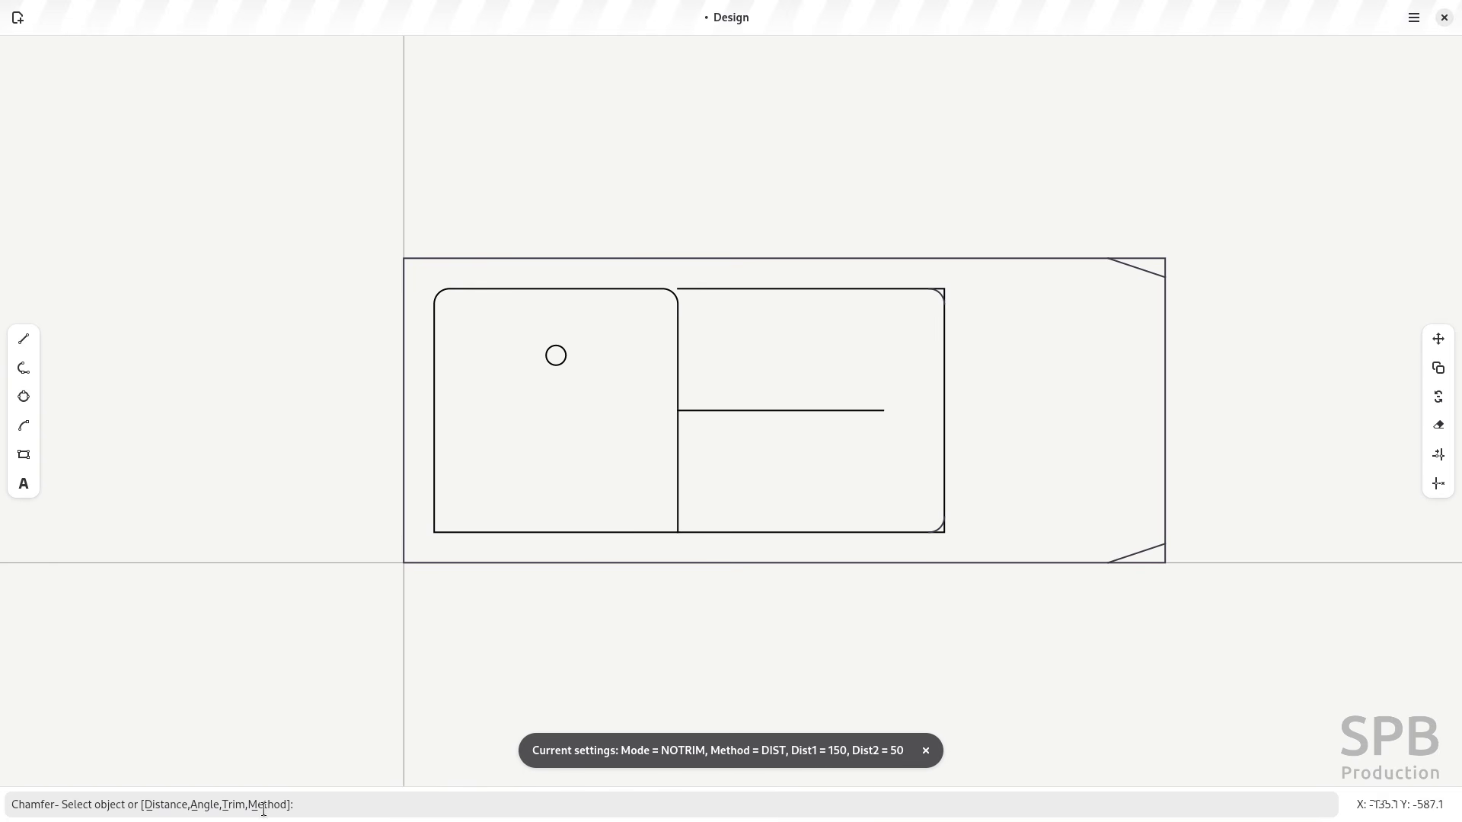
type("m")
key("Return")
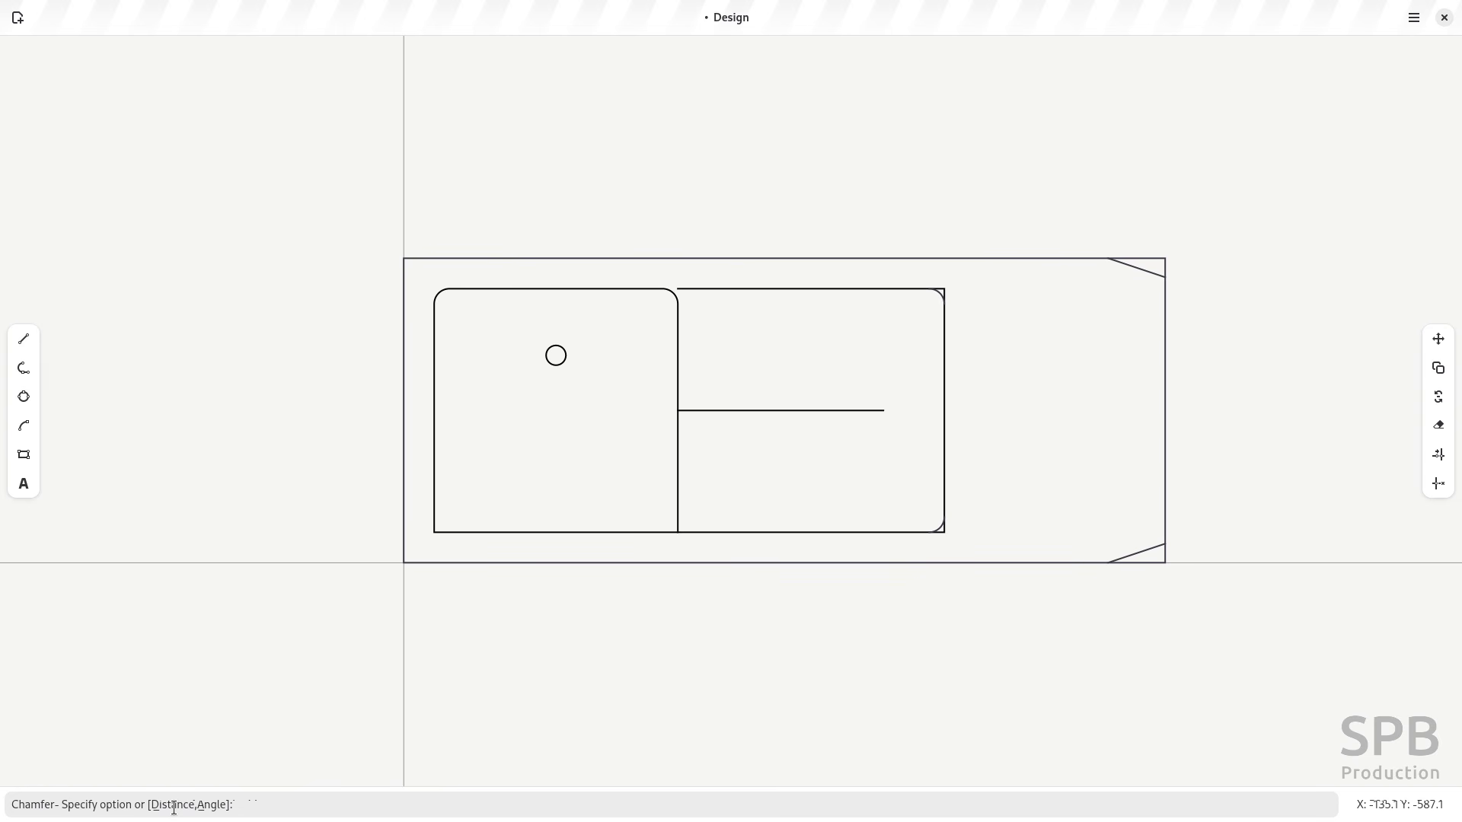
left_click(198, 804)
key("Return")
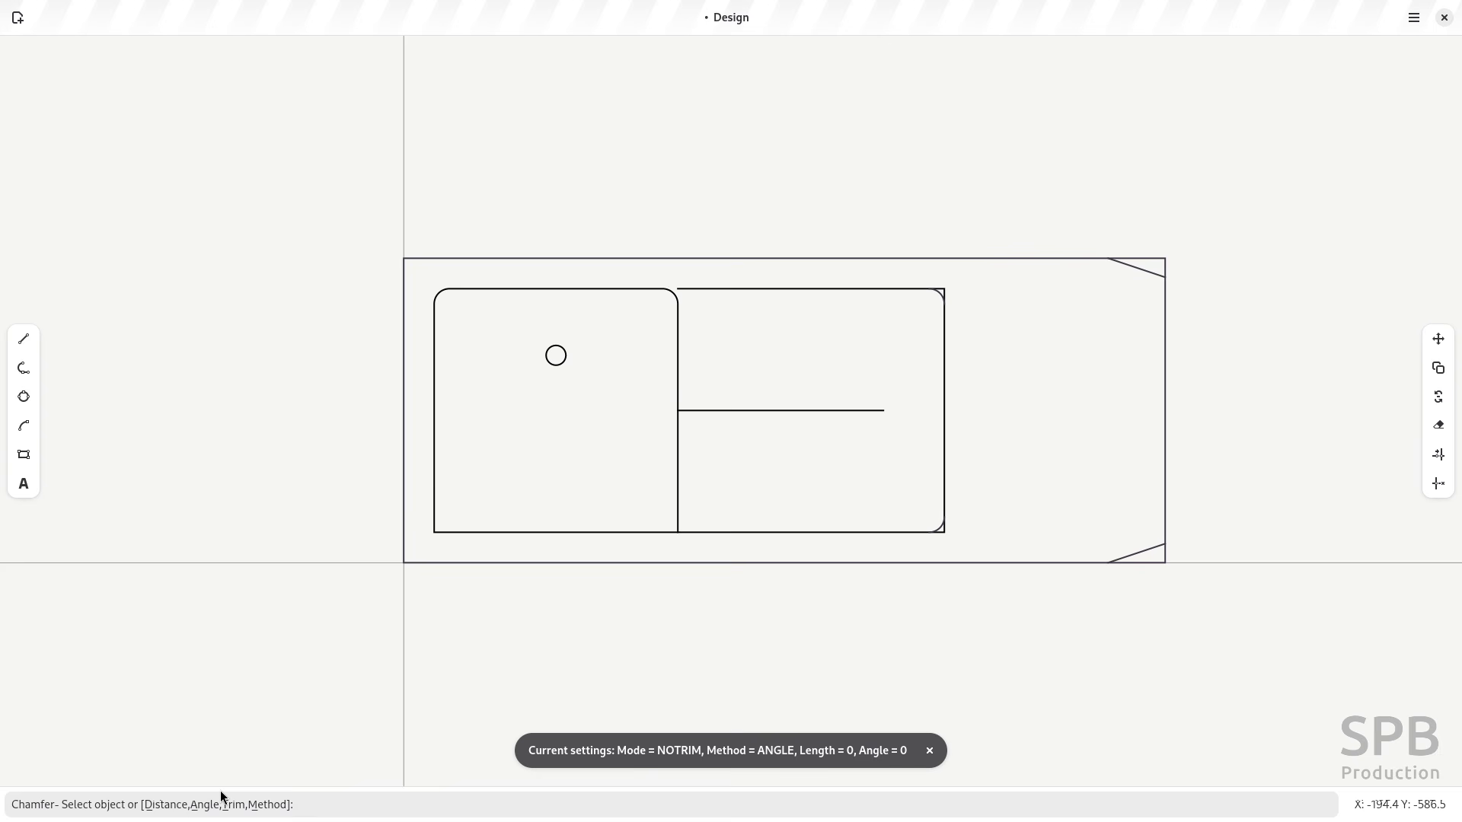
key("Return")
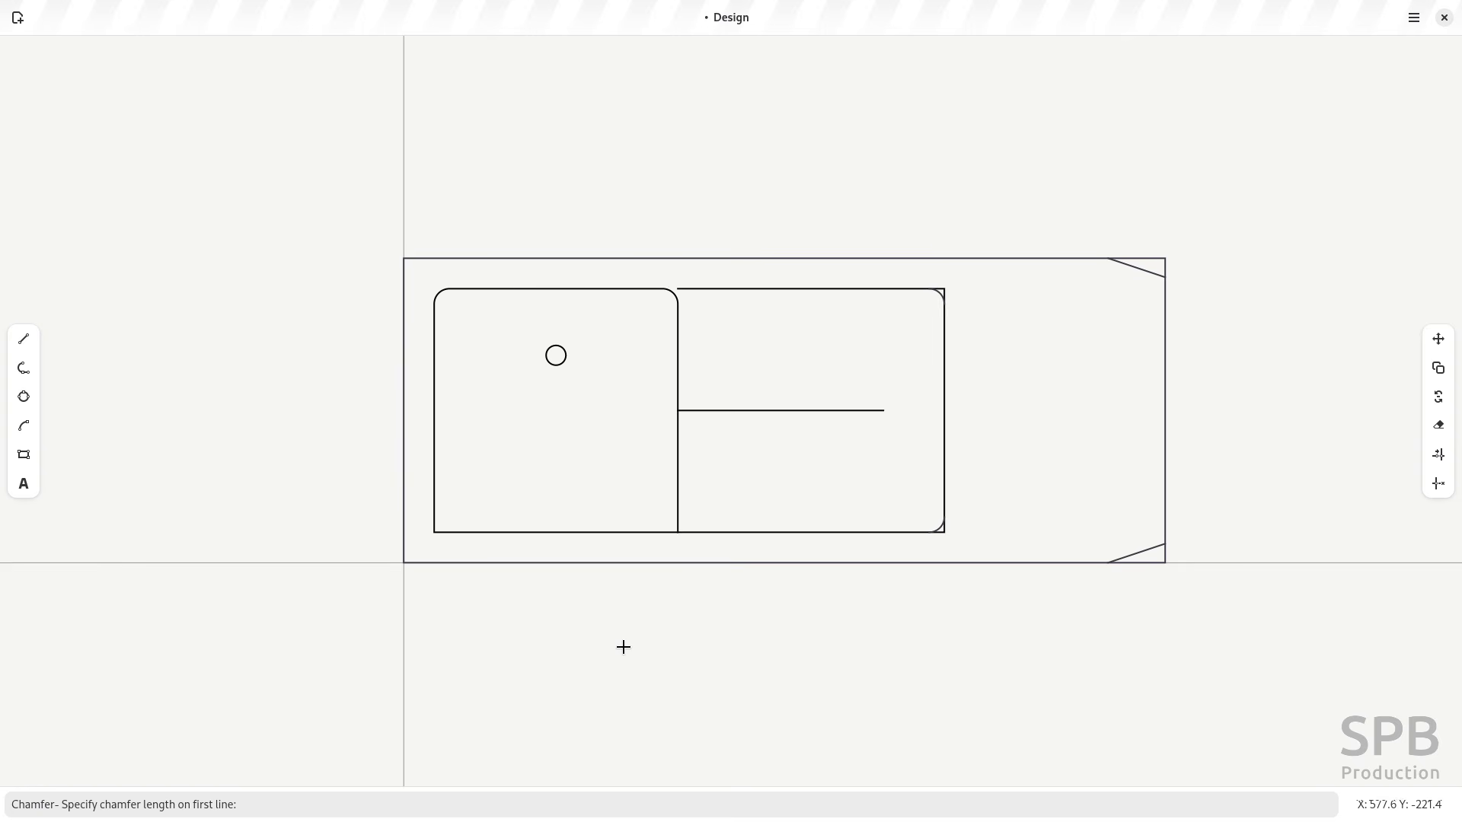
key("Return")
type("45")
key("Return")
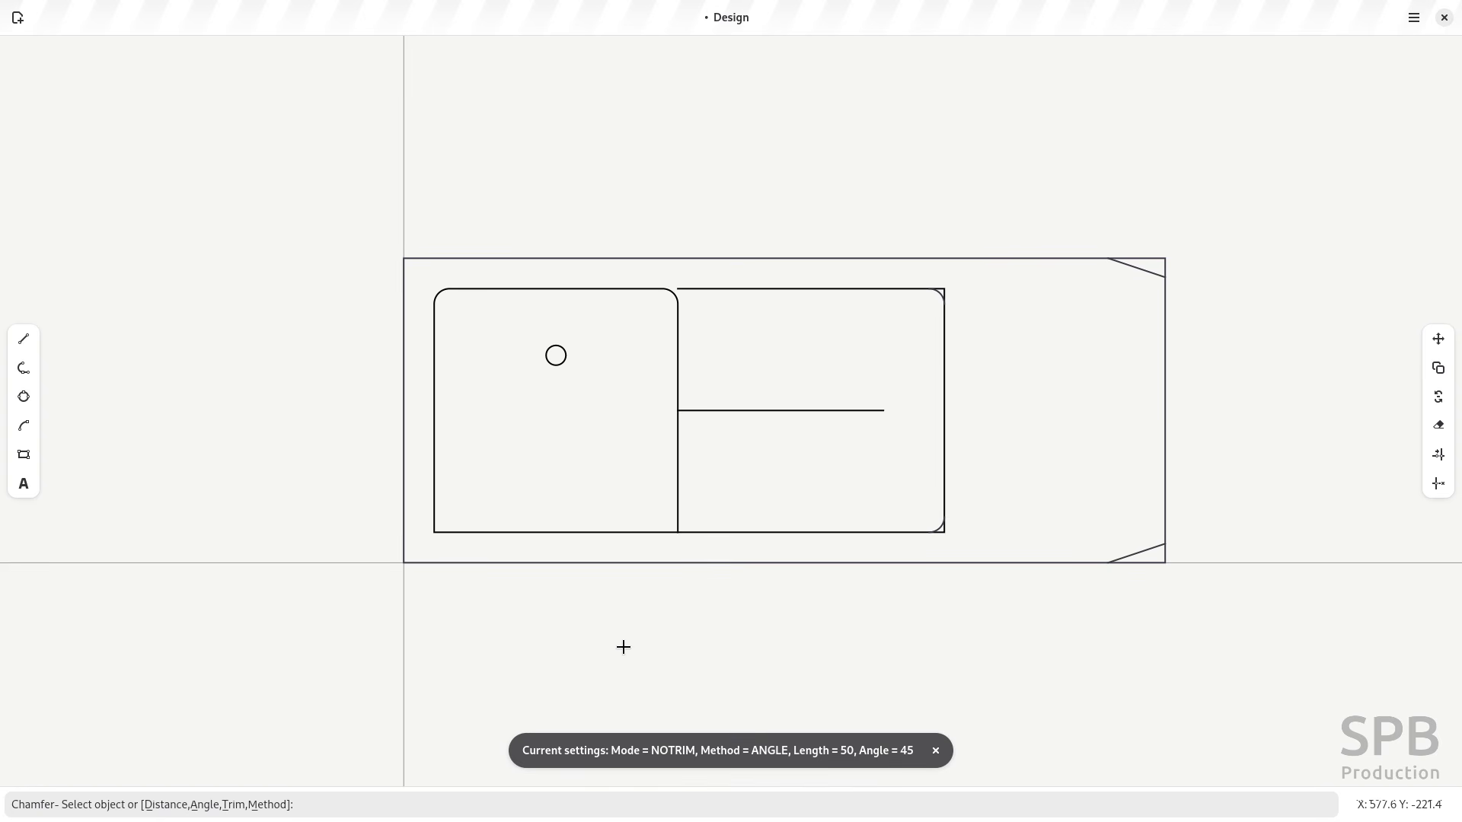
left_click(405, 273)
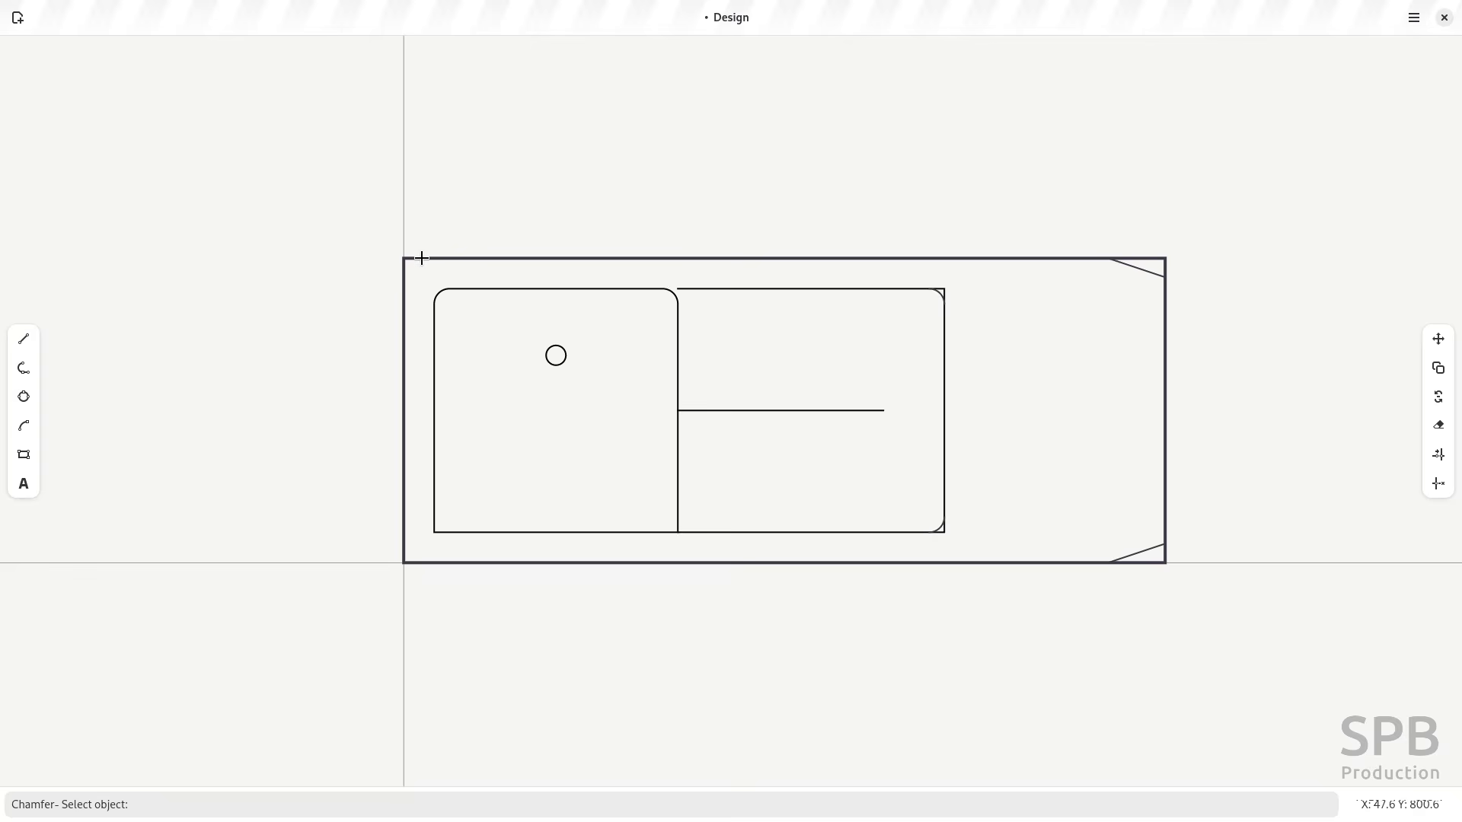
left_click(421, 258)
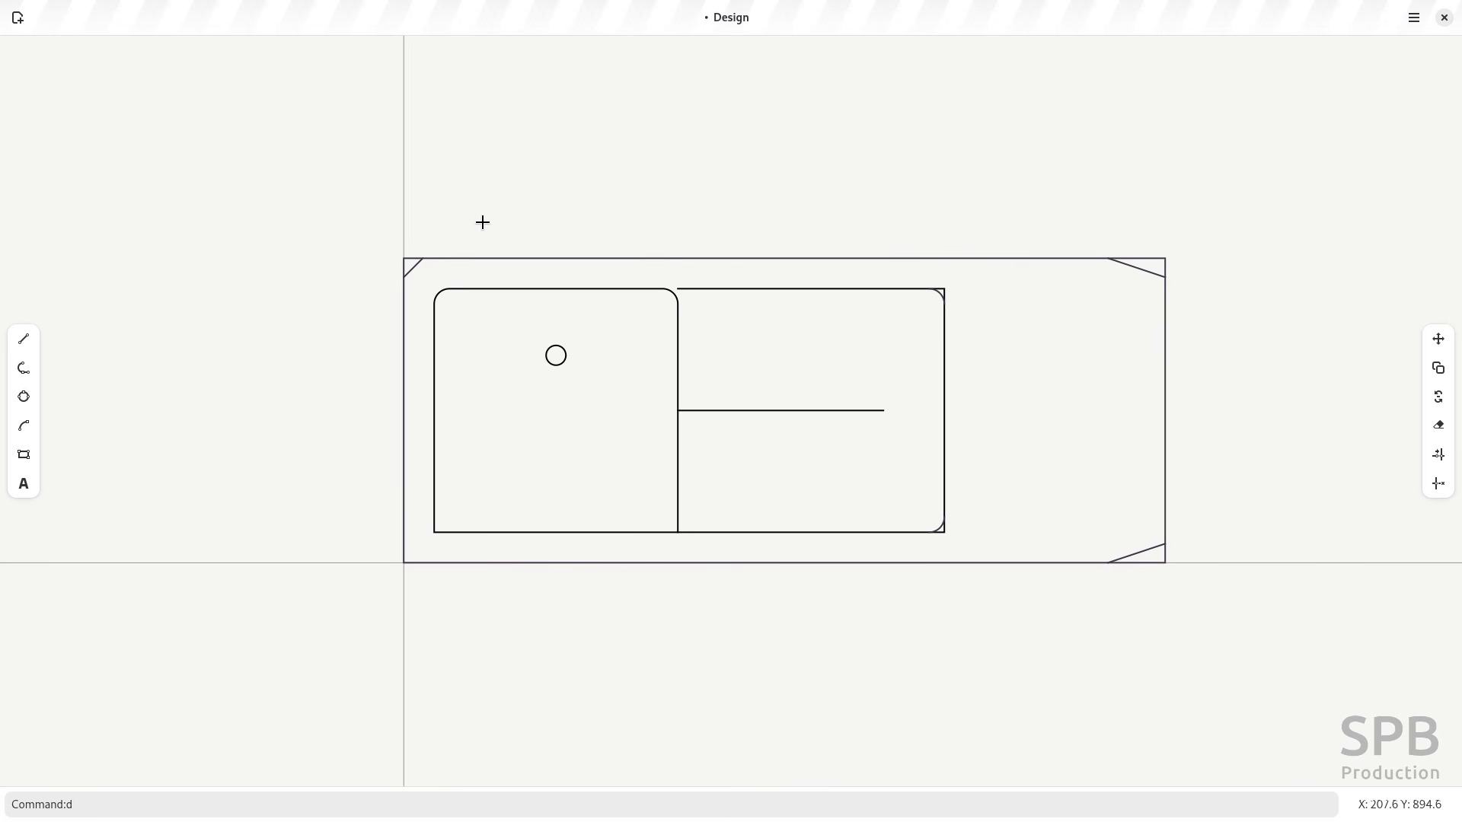
Step: Measure the distance from the upper-left chamfer's end on the top edge to the outer rectangle's corner
key("Return")
left_click(419, 255)
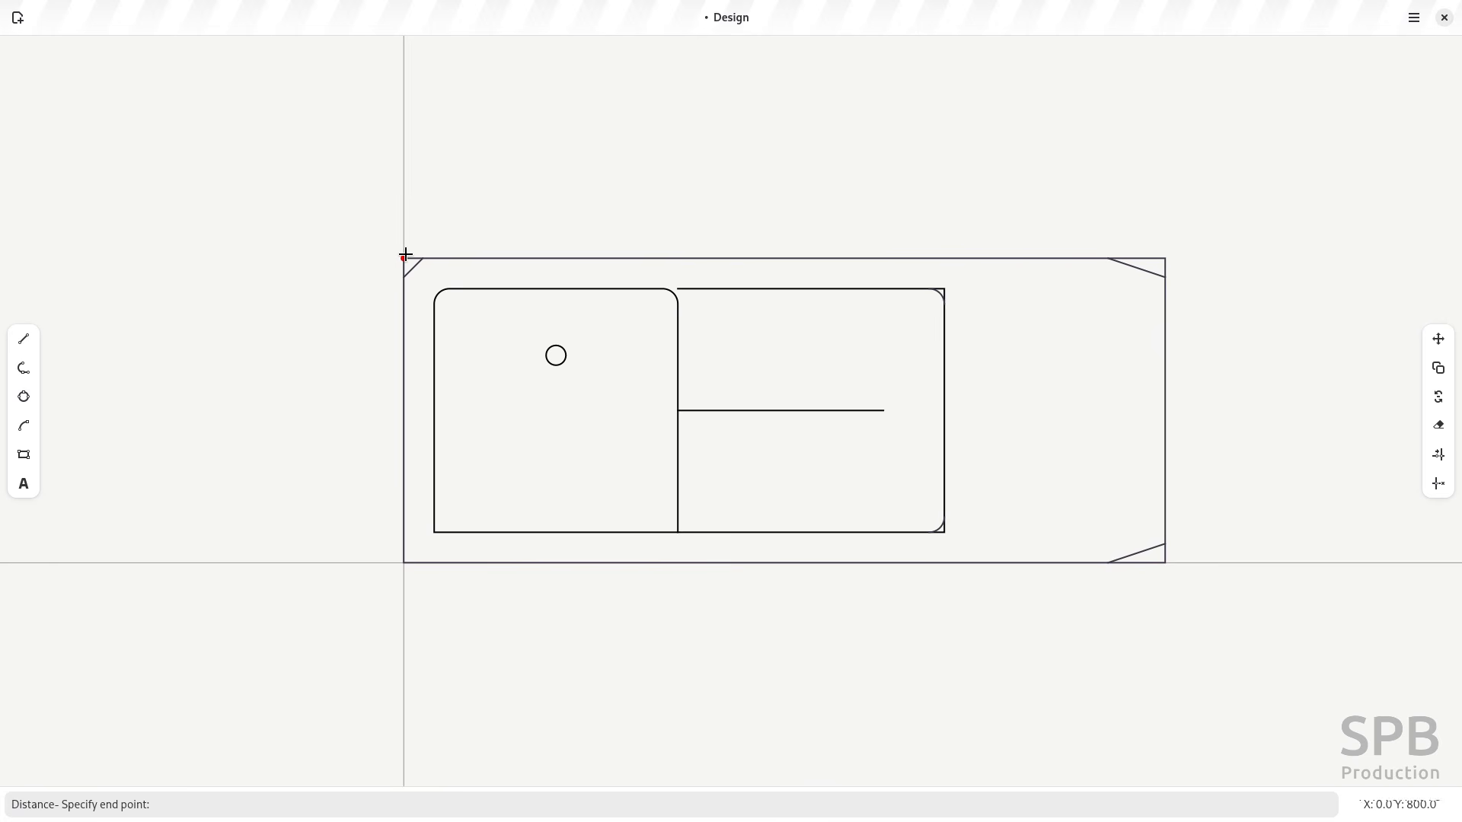
left_click(405, 255)
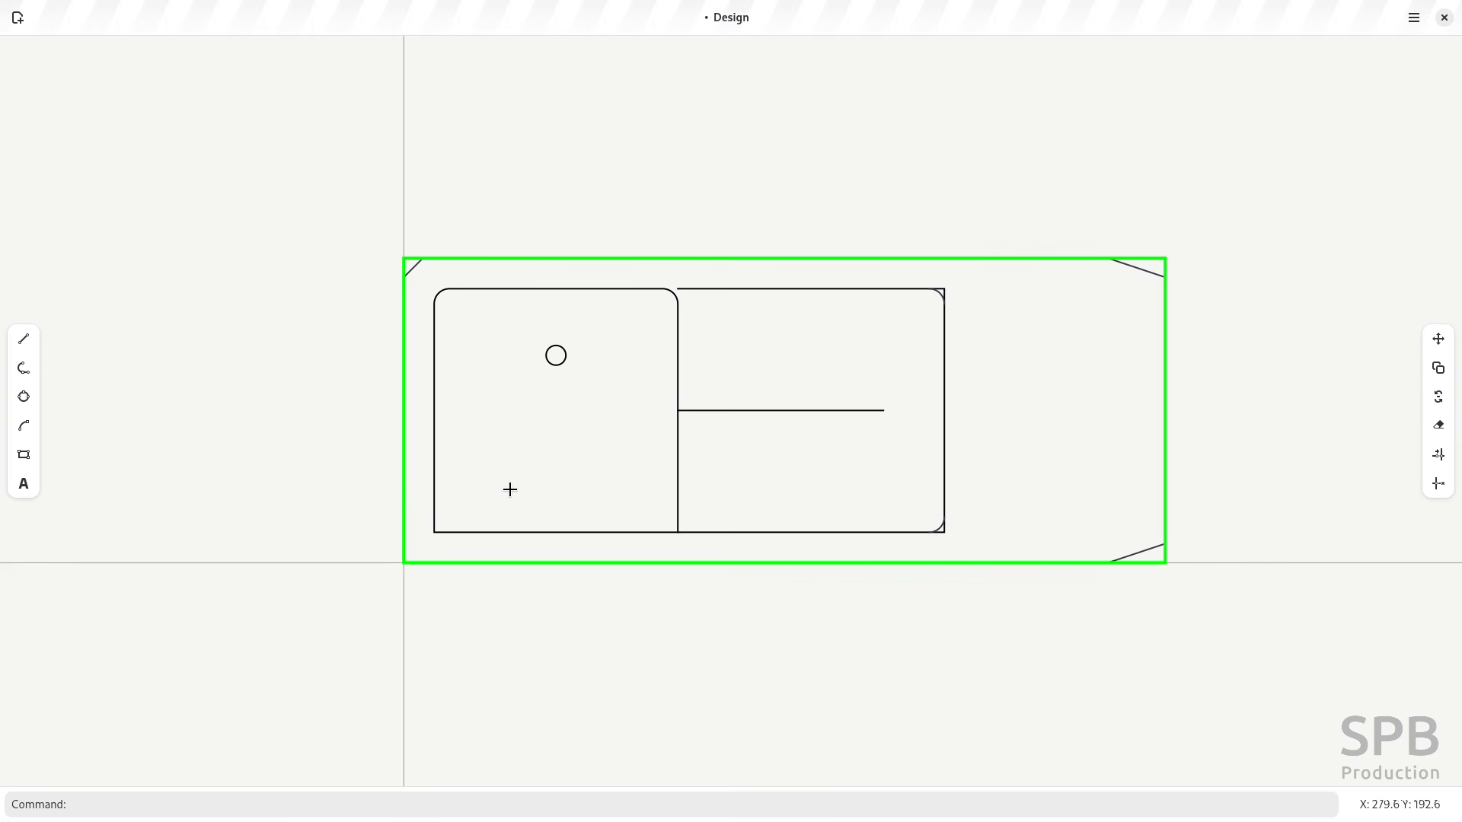
Step: Measure the outer rectangle's diagonal from its lower-left corner to its upper-right corner
key("Return")
left_click(410, 555)
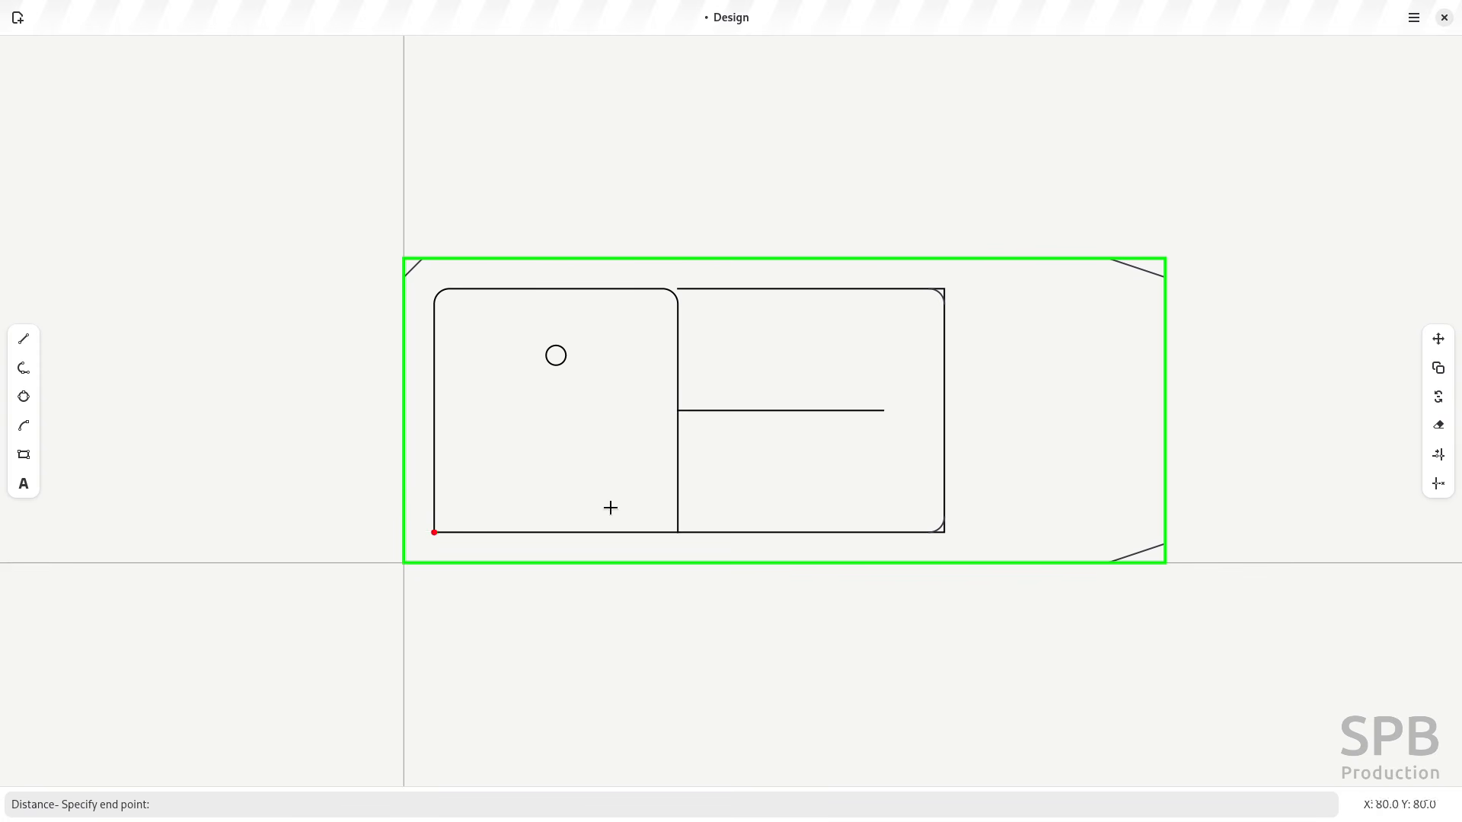
left_click(1169, 260)
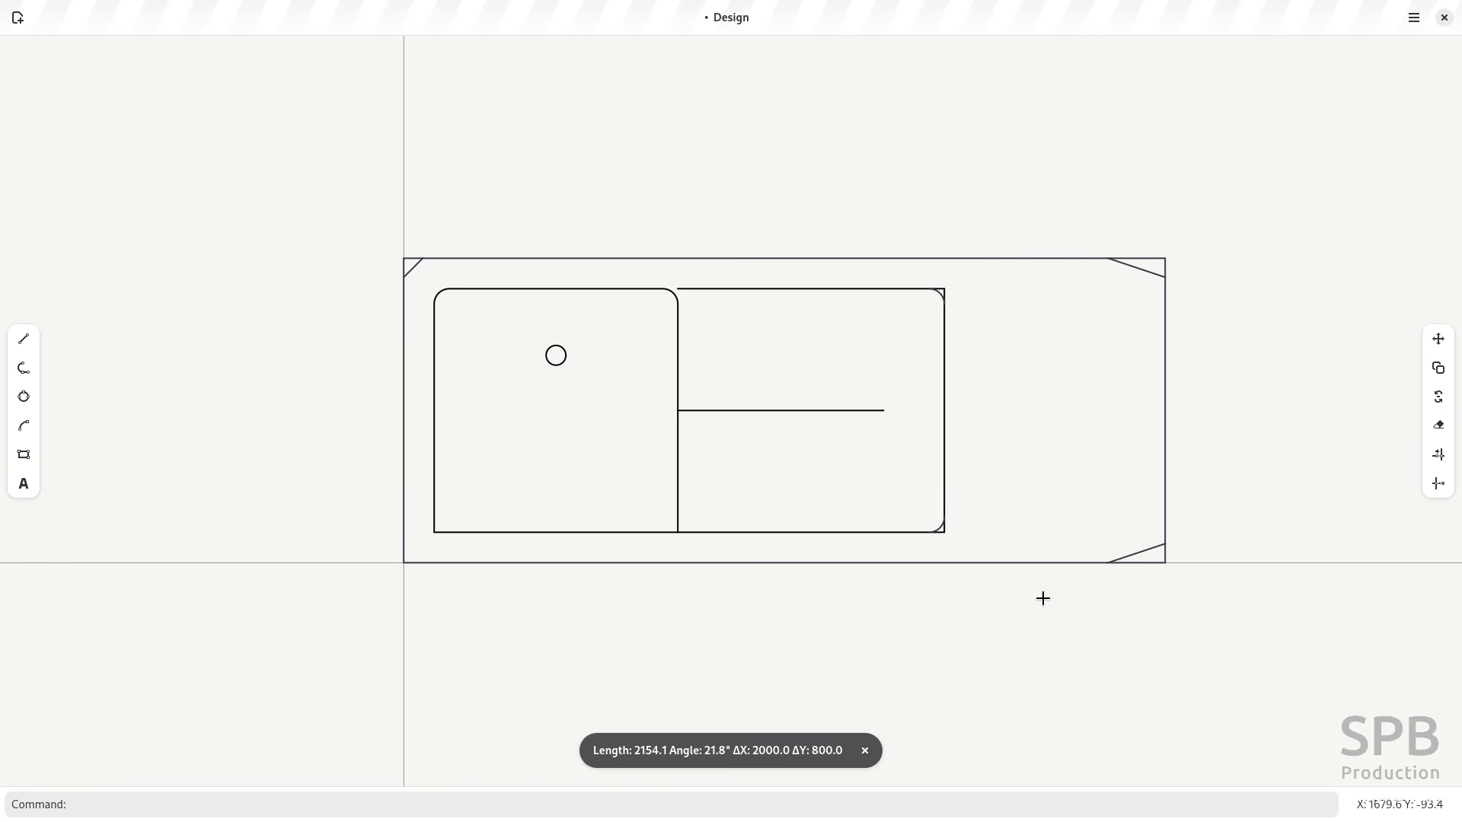
Step: Measure the outer rectangle's right side from its lower-right corner to its upper-right corner
key("Return")
left_click(1165, 563)
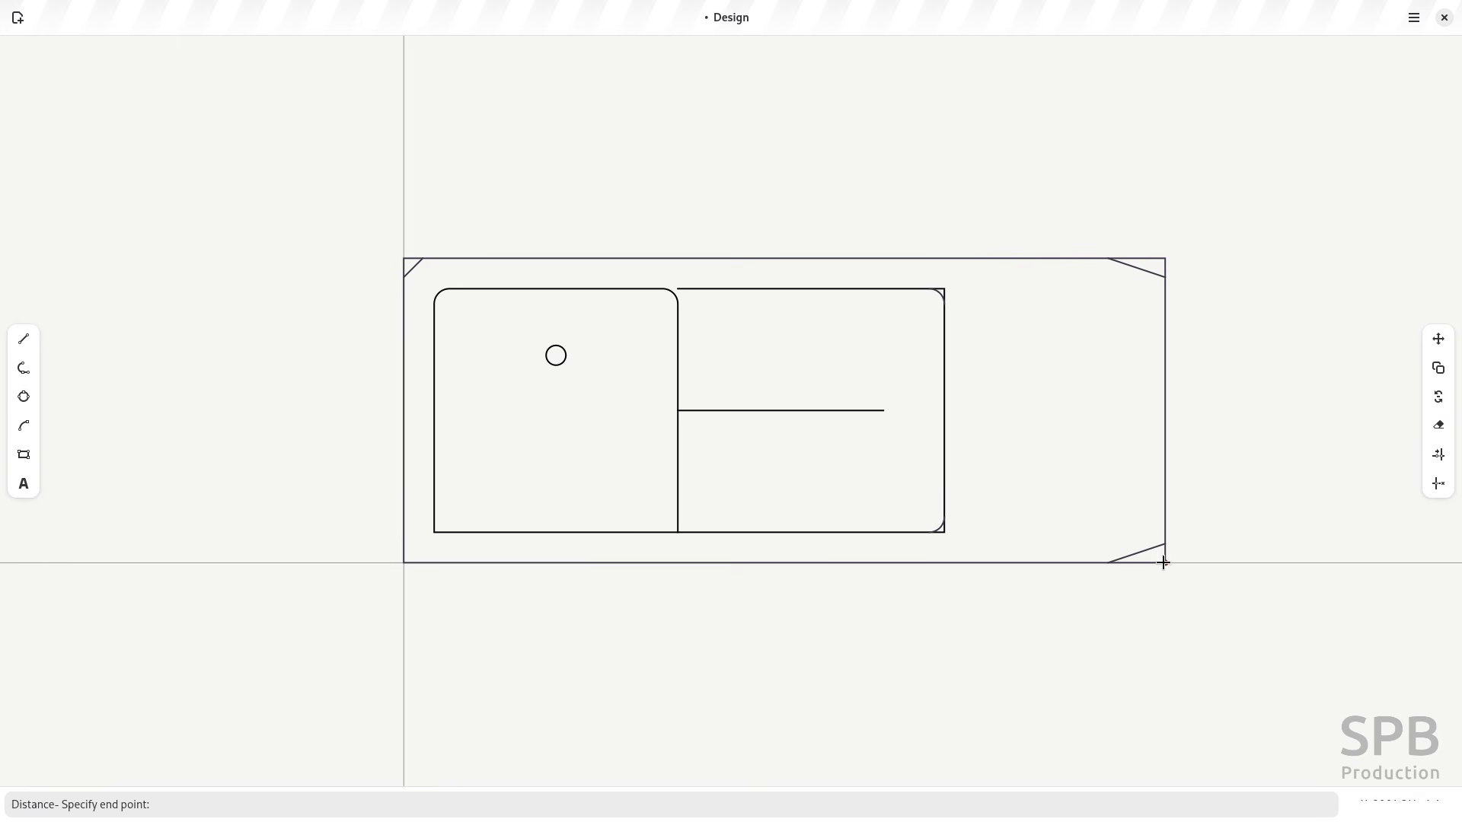
left_click(1169, 255)
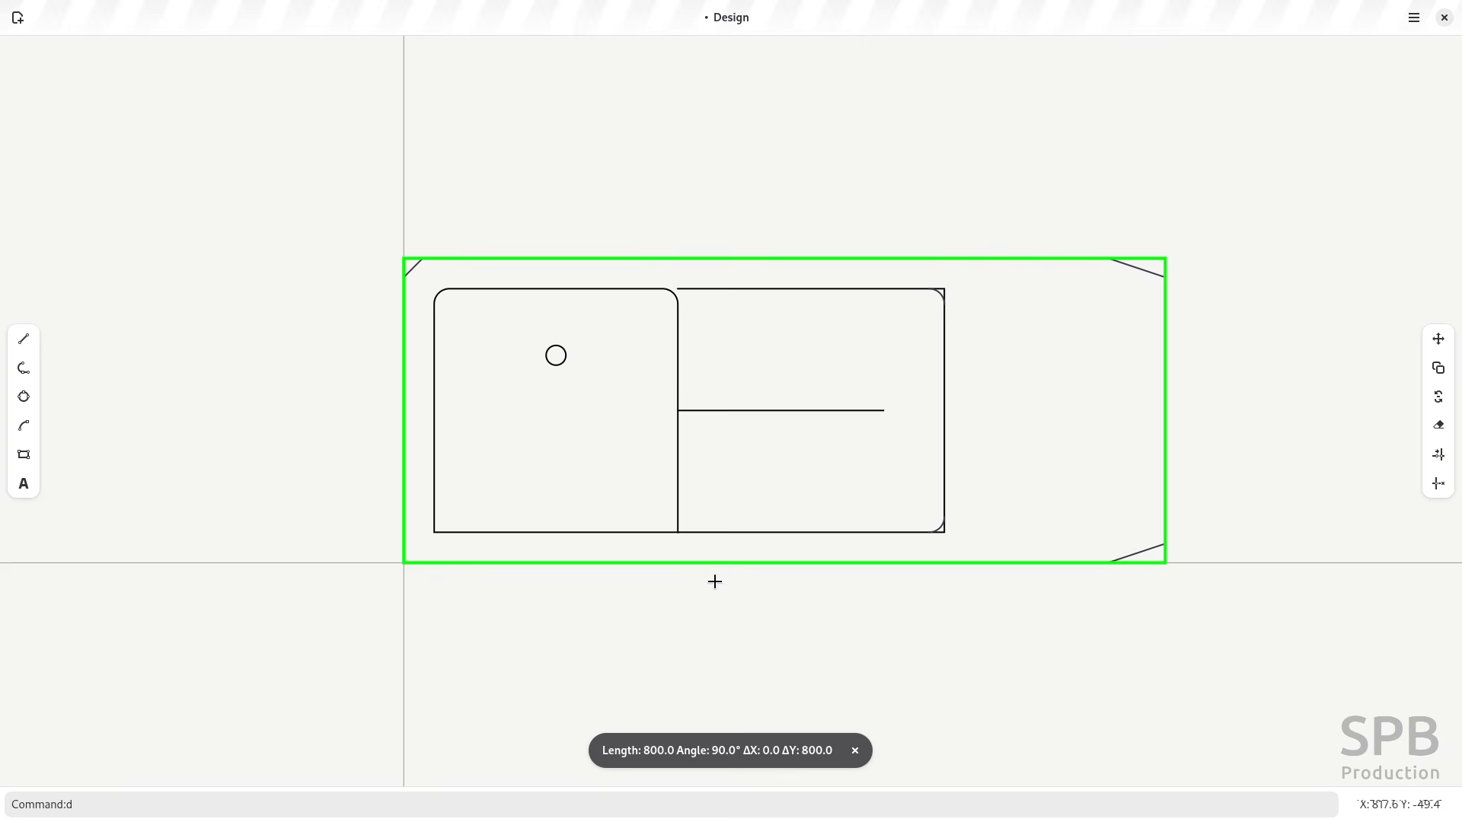
Step: Measure across the left inner rectangle from its lower-left corner to its rounded upper-right corner
key("Return")
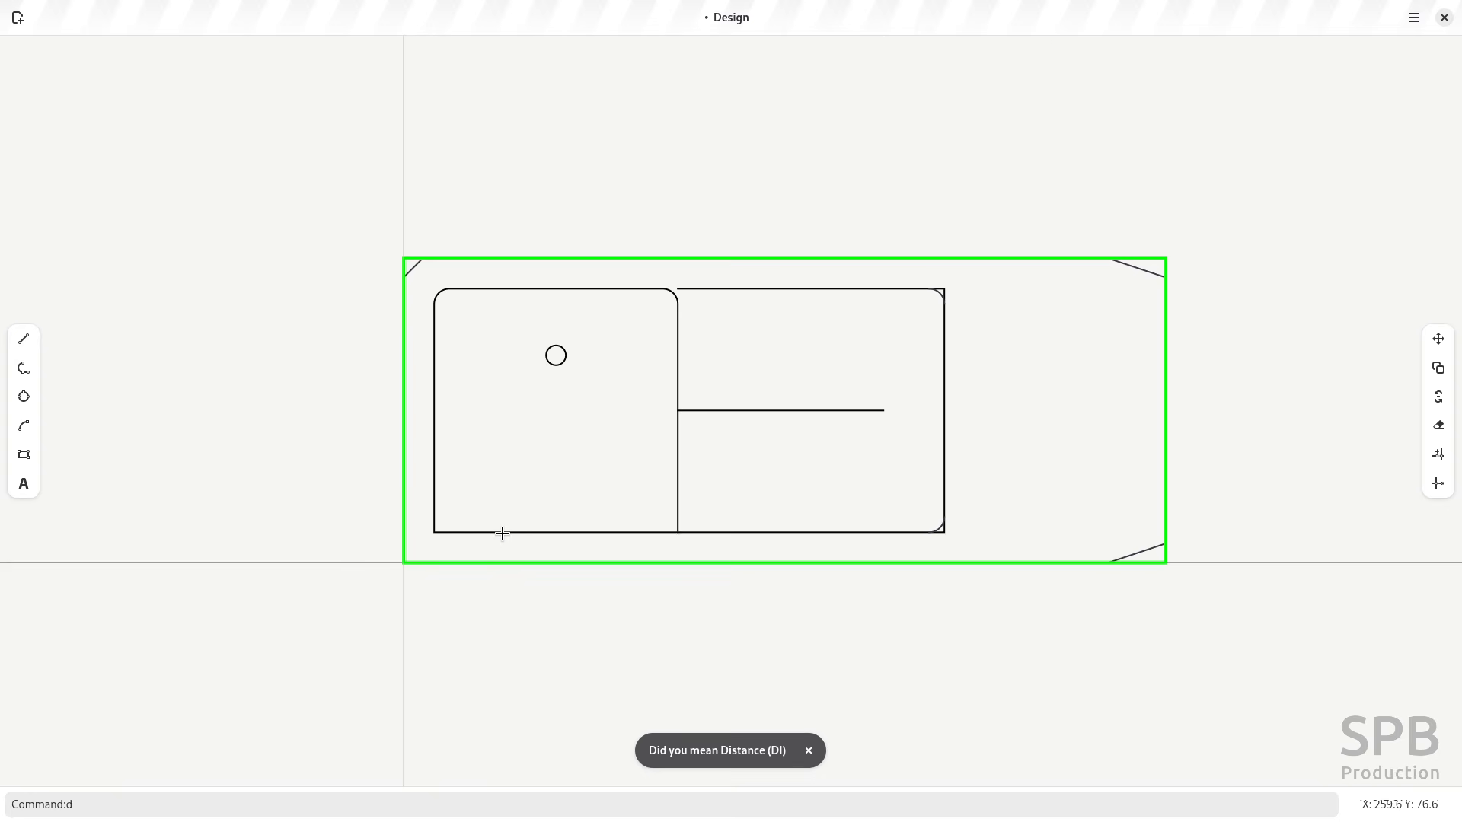
key("Return")
left_click(440, 525)
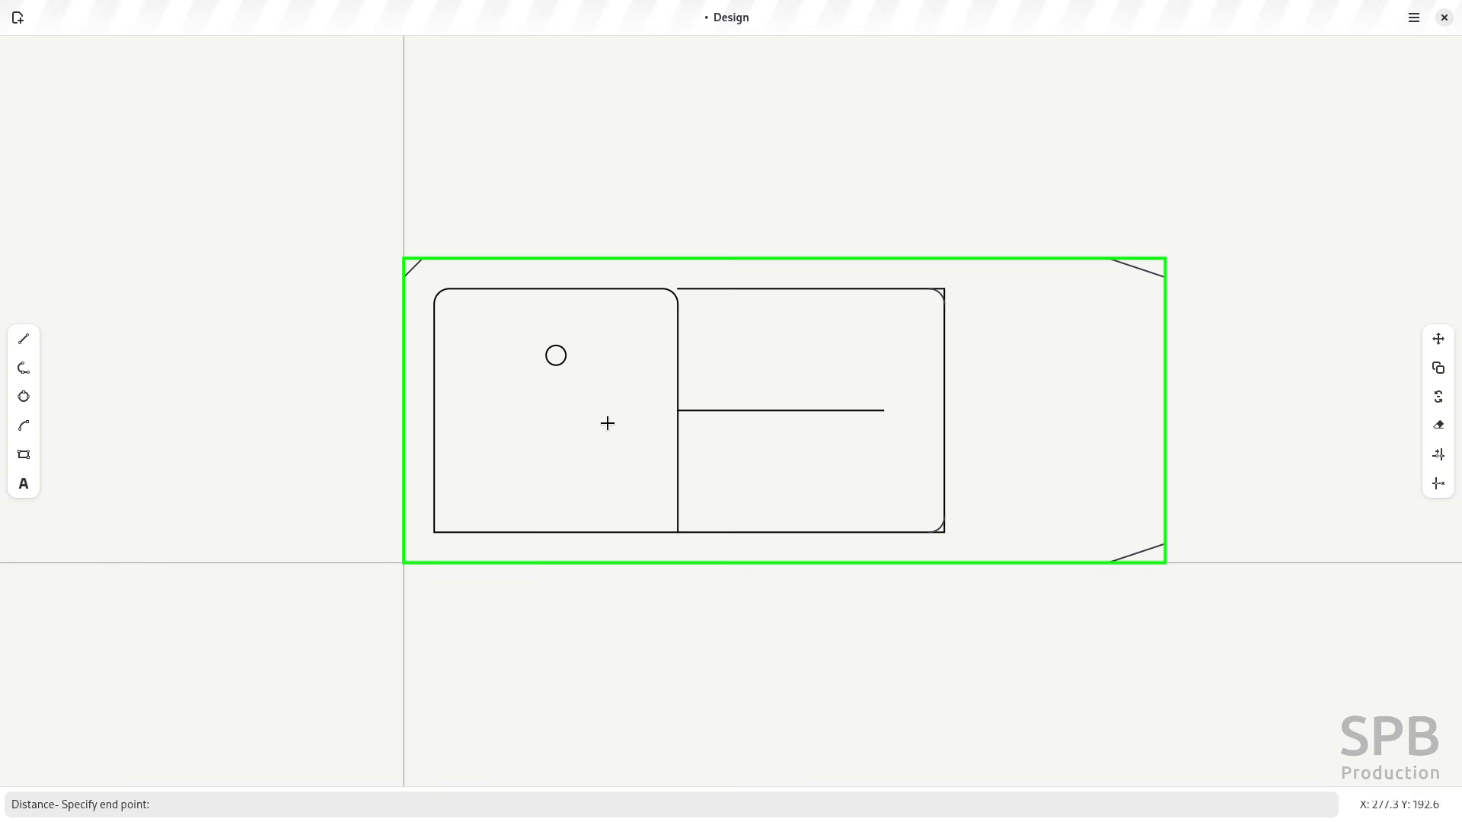
left_click(673, 297)
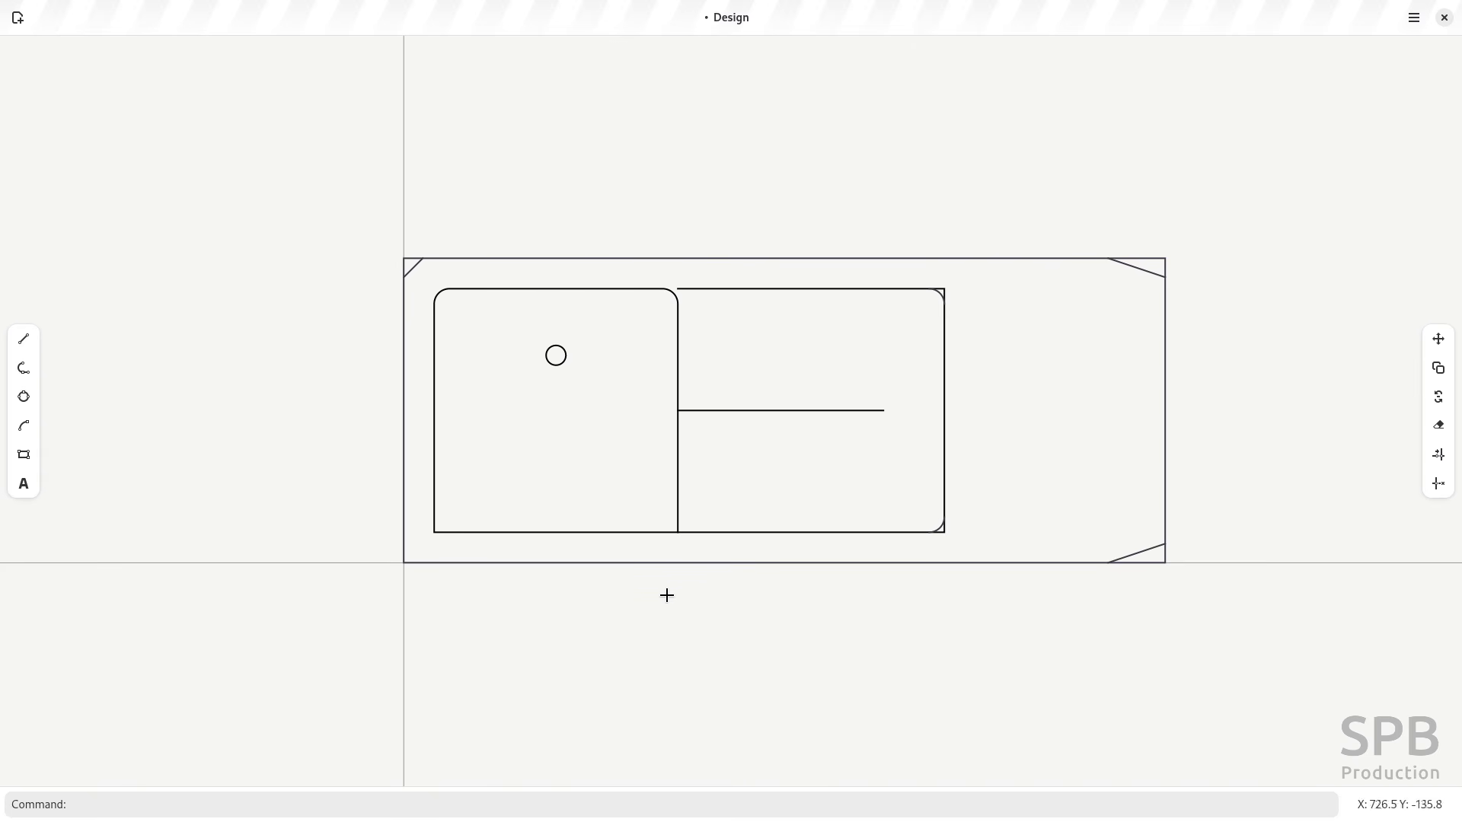
Step: Measure the right inner rectangle's bottom edge from the vertical divider to its lower-right corner and dismiss the result
key("Return")
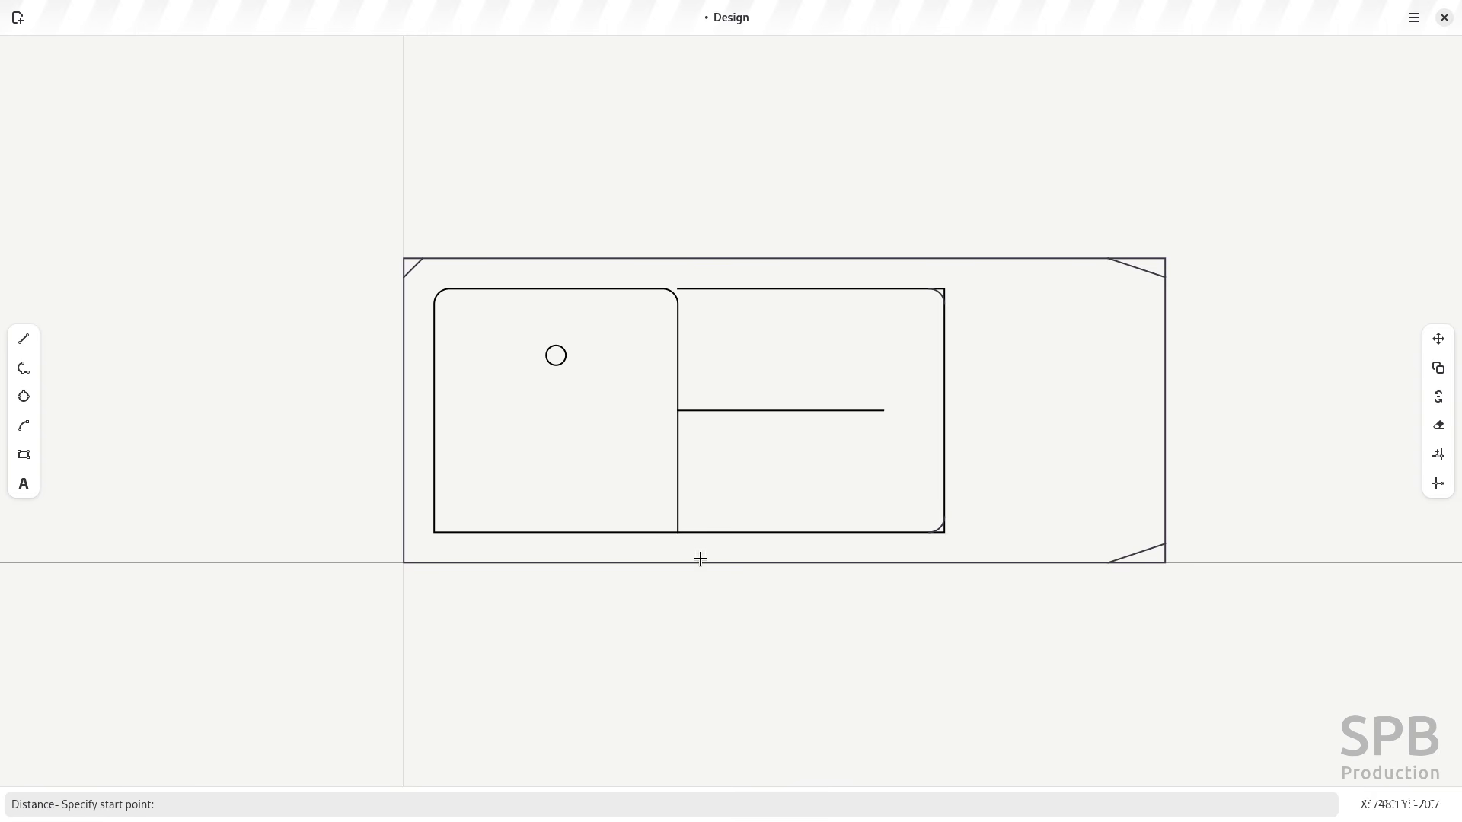
left_click(679, 532)
left_click(942, 532)
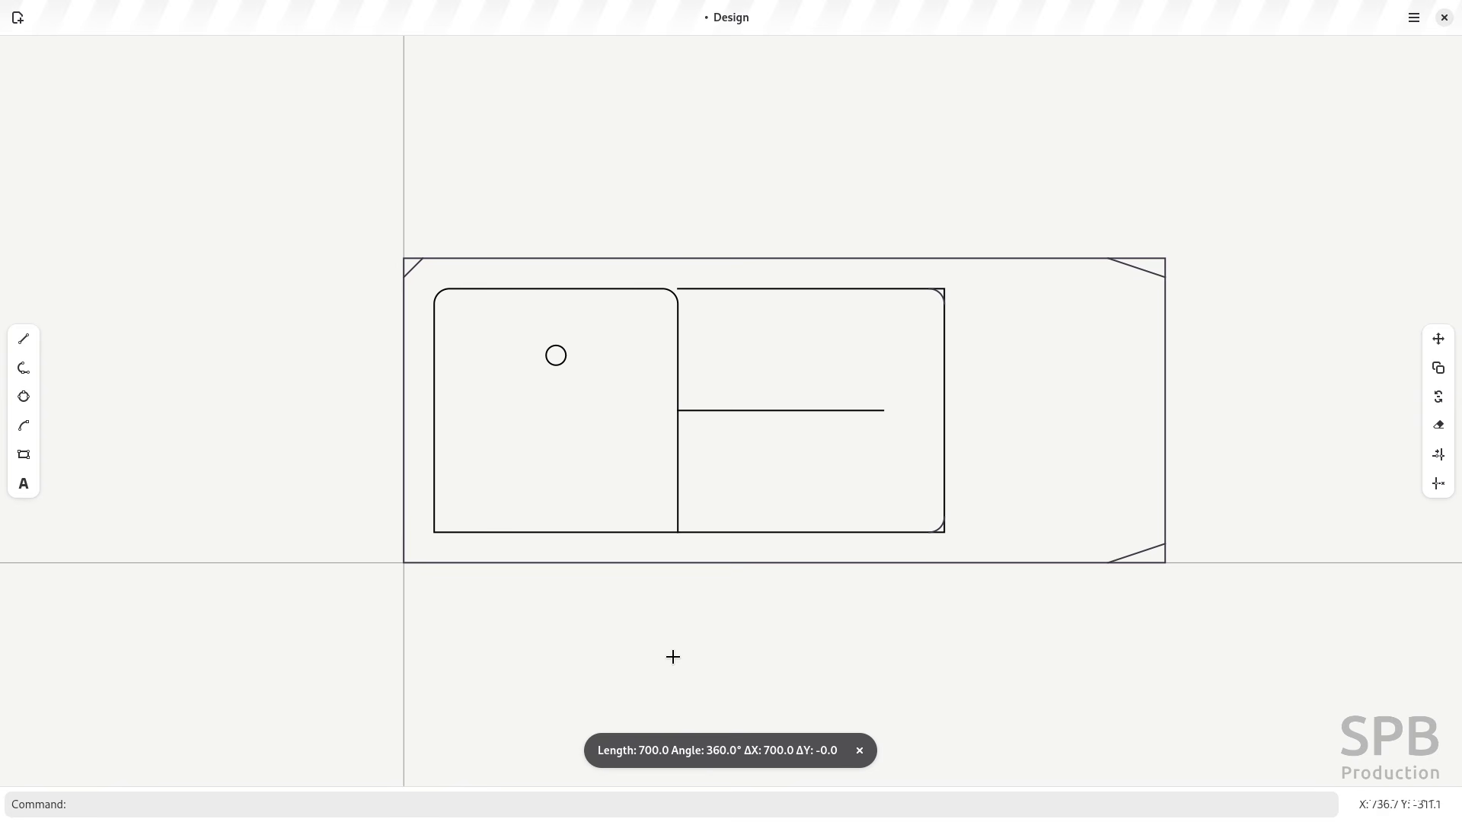
left_click(858, 751)
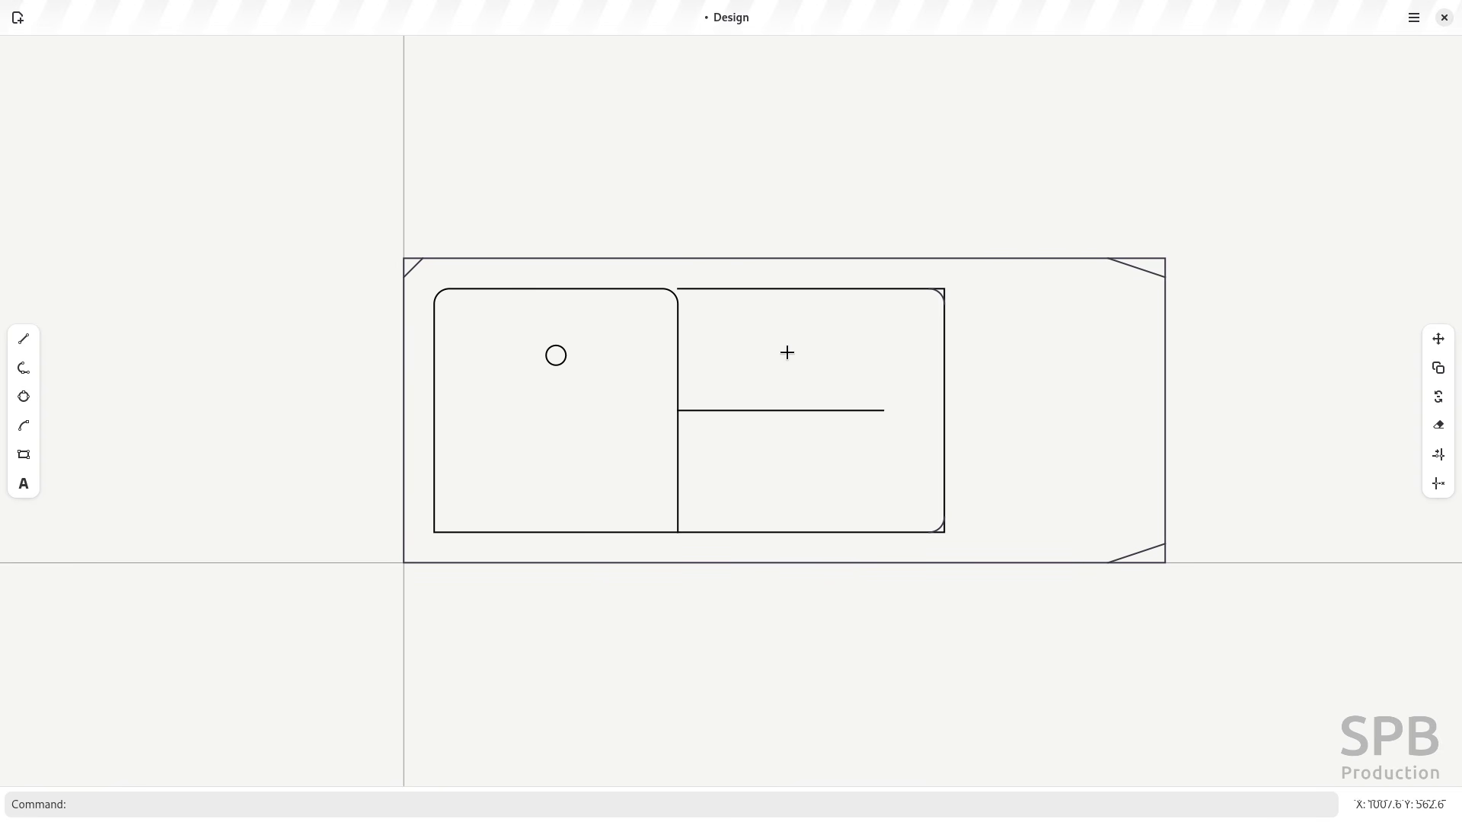
Step: Switch to Files and open garage_floor_plan.dxf with Design
key("alt+Tab")
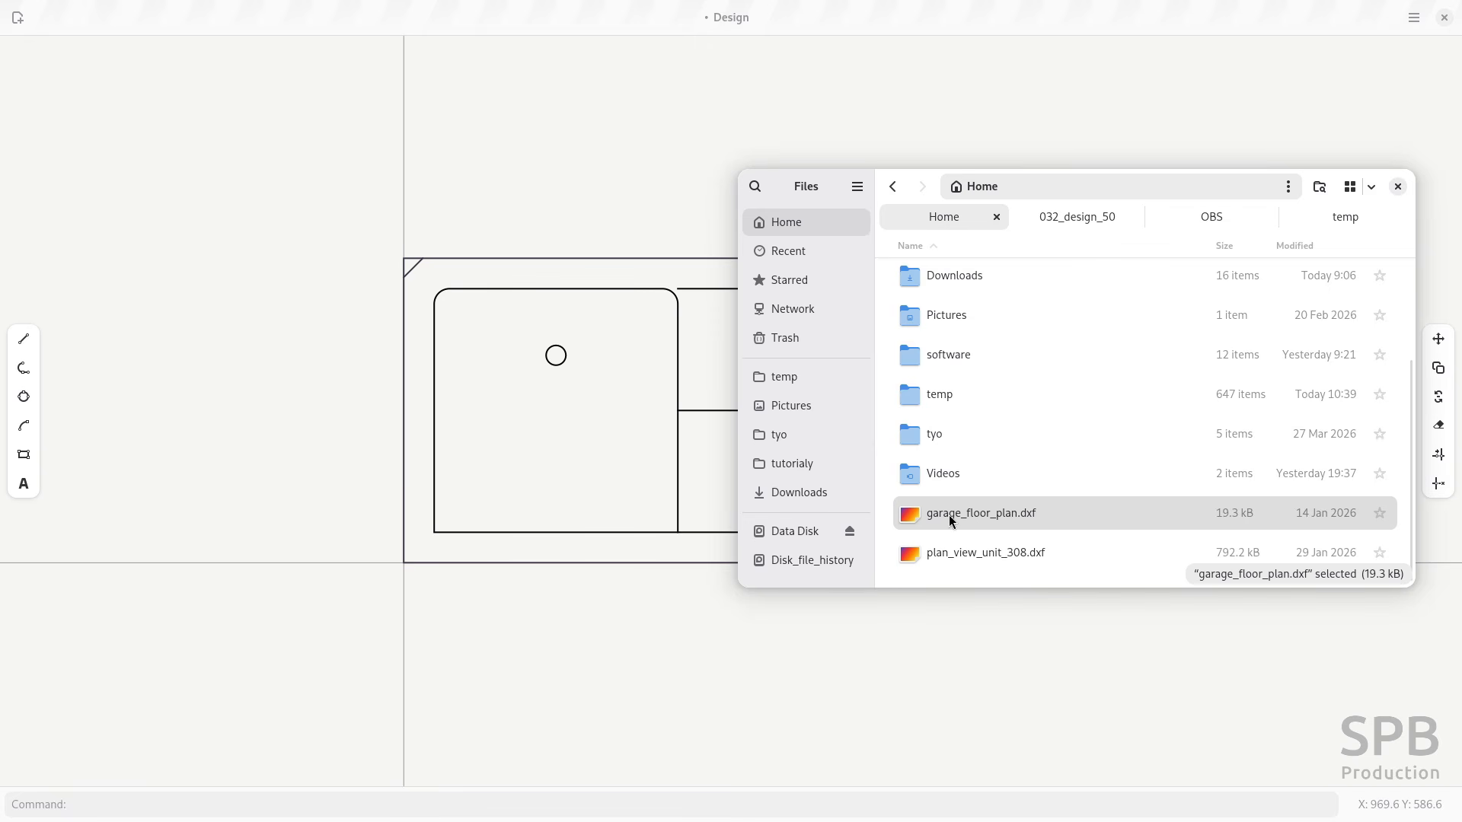
right_click(948, 515)
left_click(1019, 225)
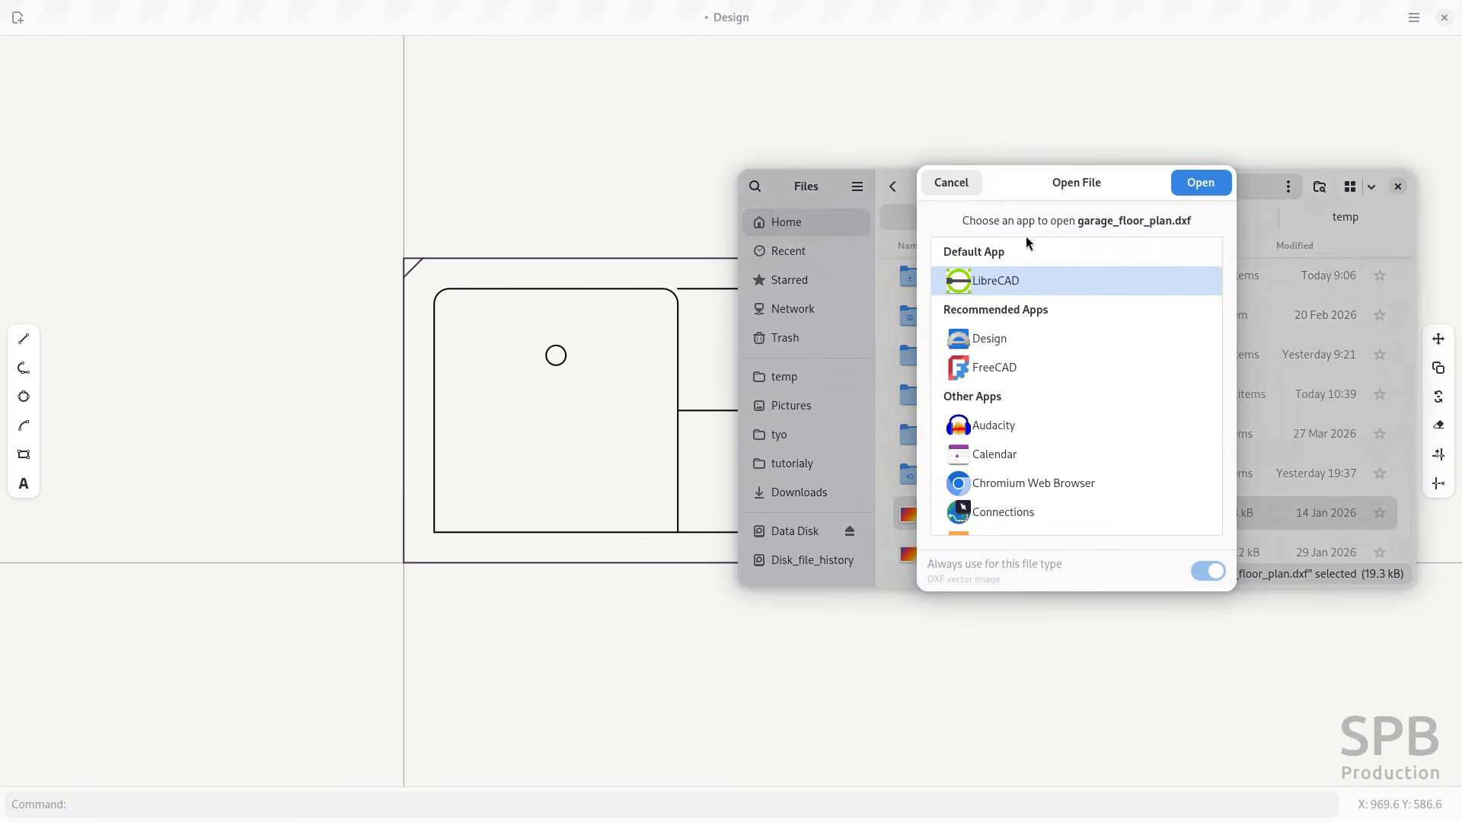
left_click(984, 339)
left_click(1199, 184)
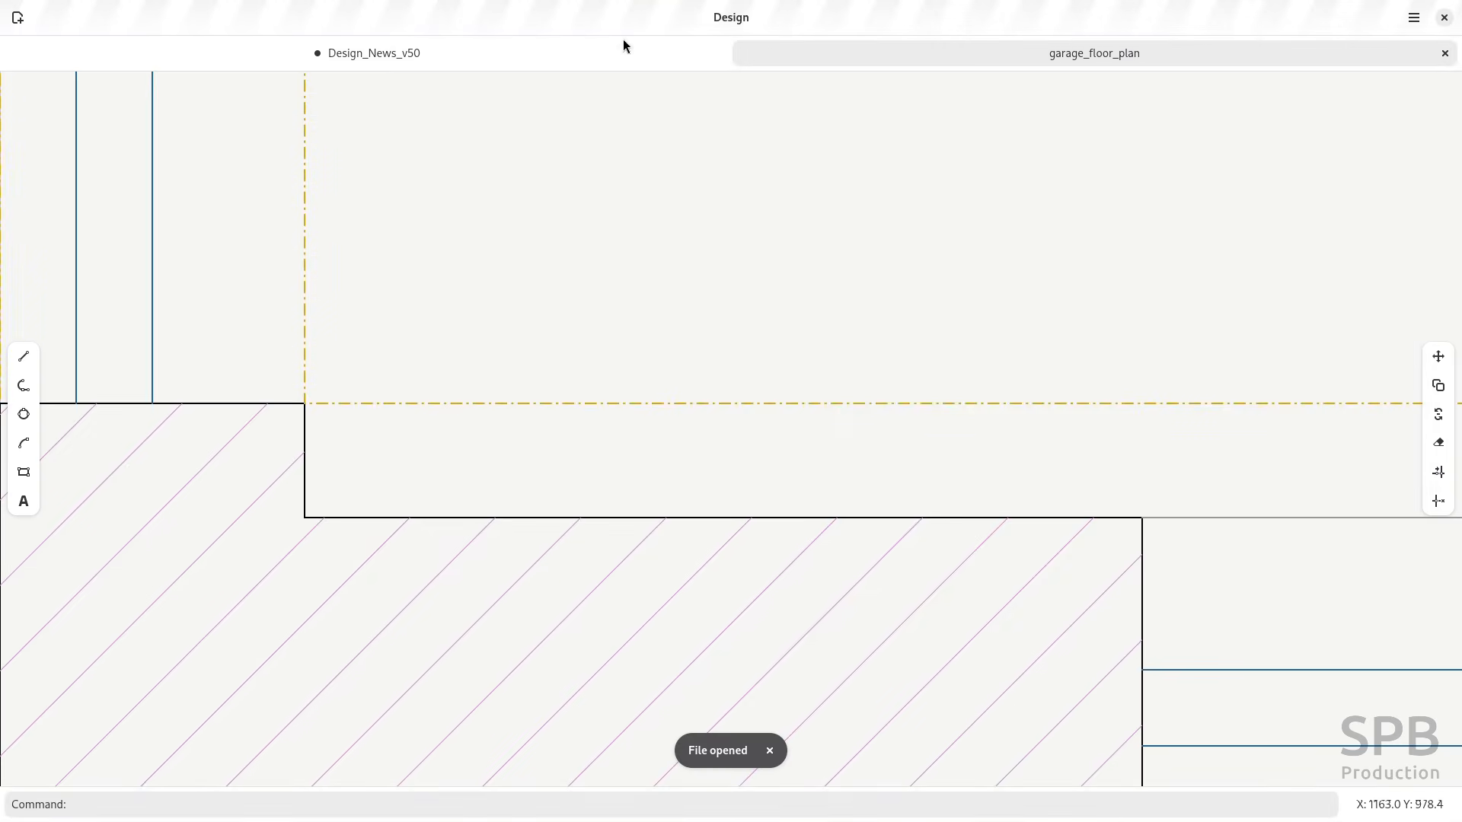
Step: Look over the whole garage floor plan with its GARAGE and STORAGE rooms, and close that drawing
scroll(982, 189, "down", 5)
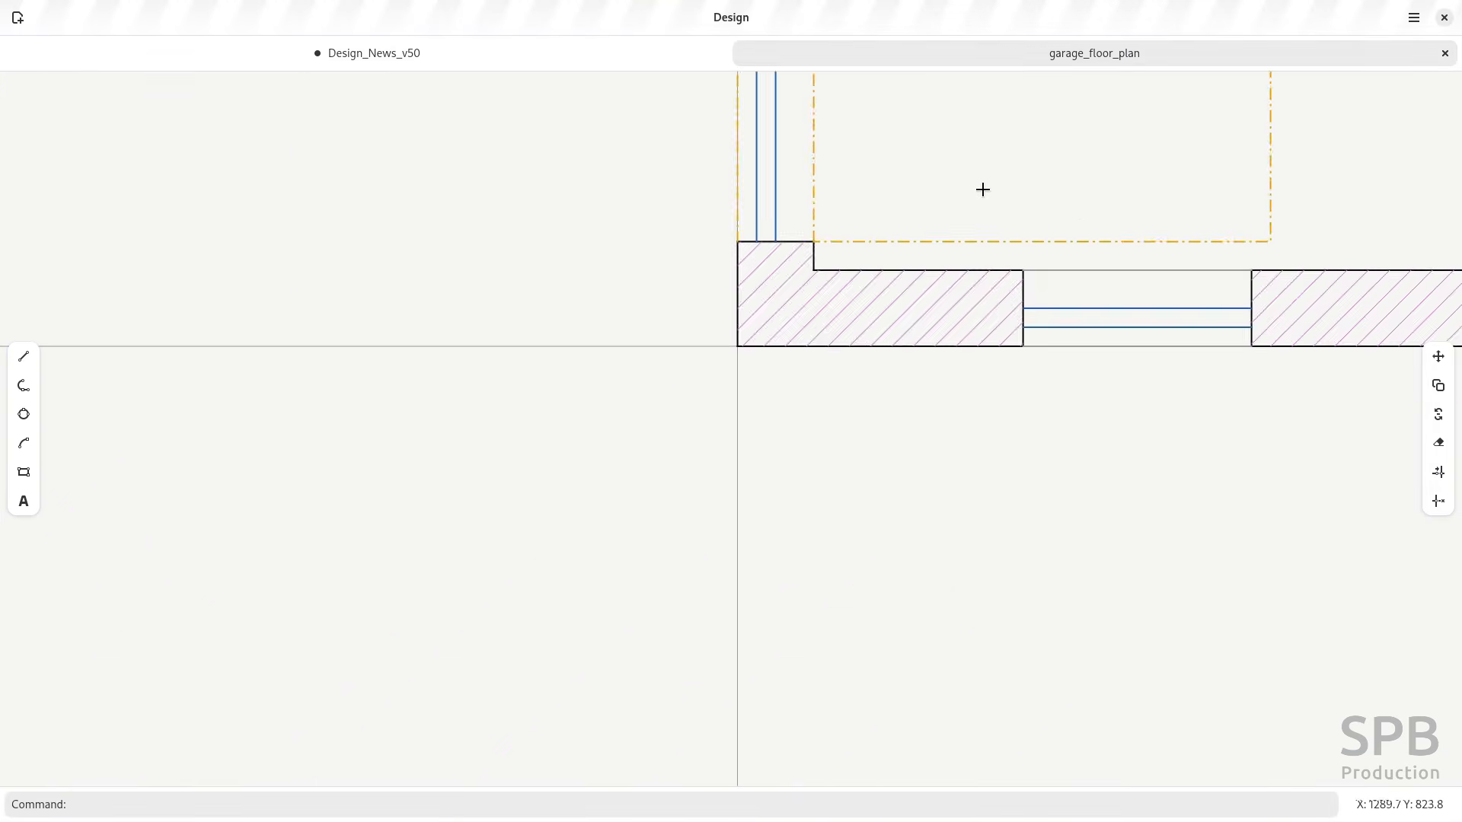
middle_click_drag(900, 249, 720, 375)
middle_click_drag(853, 251, 829, 369)
scroll(815, 338, "up", 4)
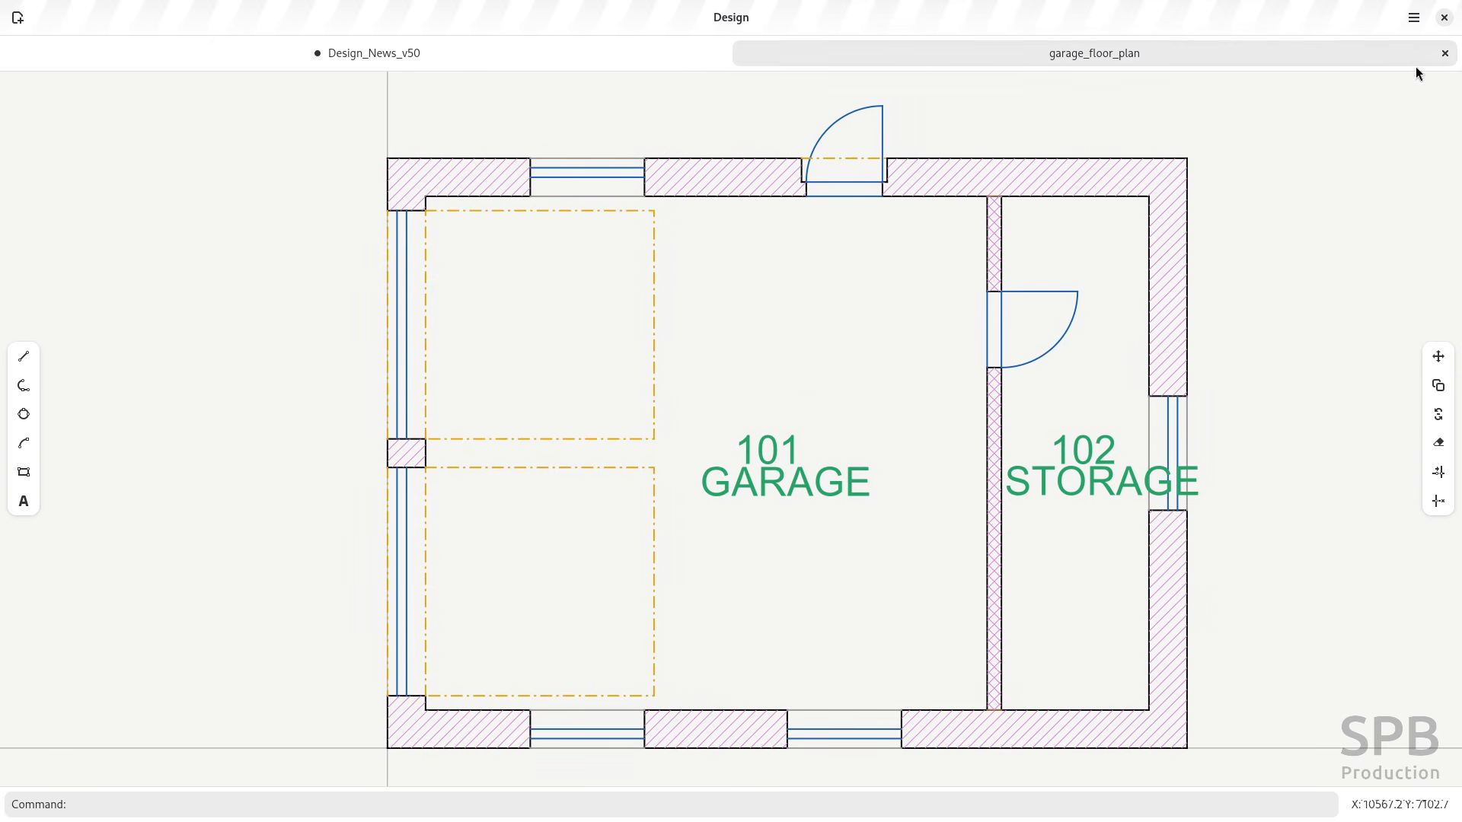
left_click(1446, 53)
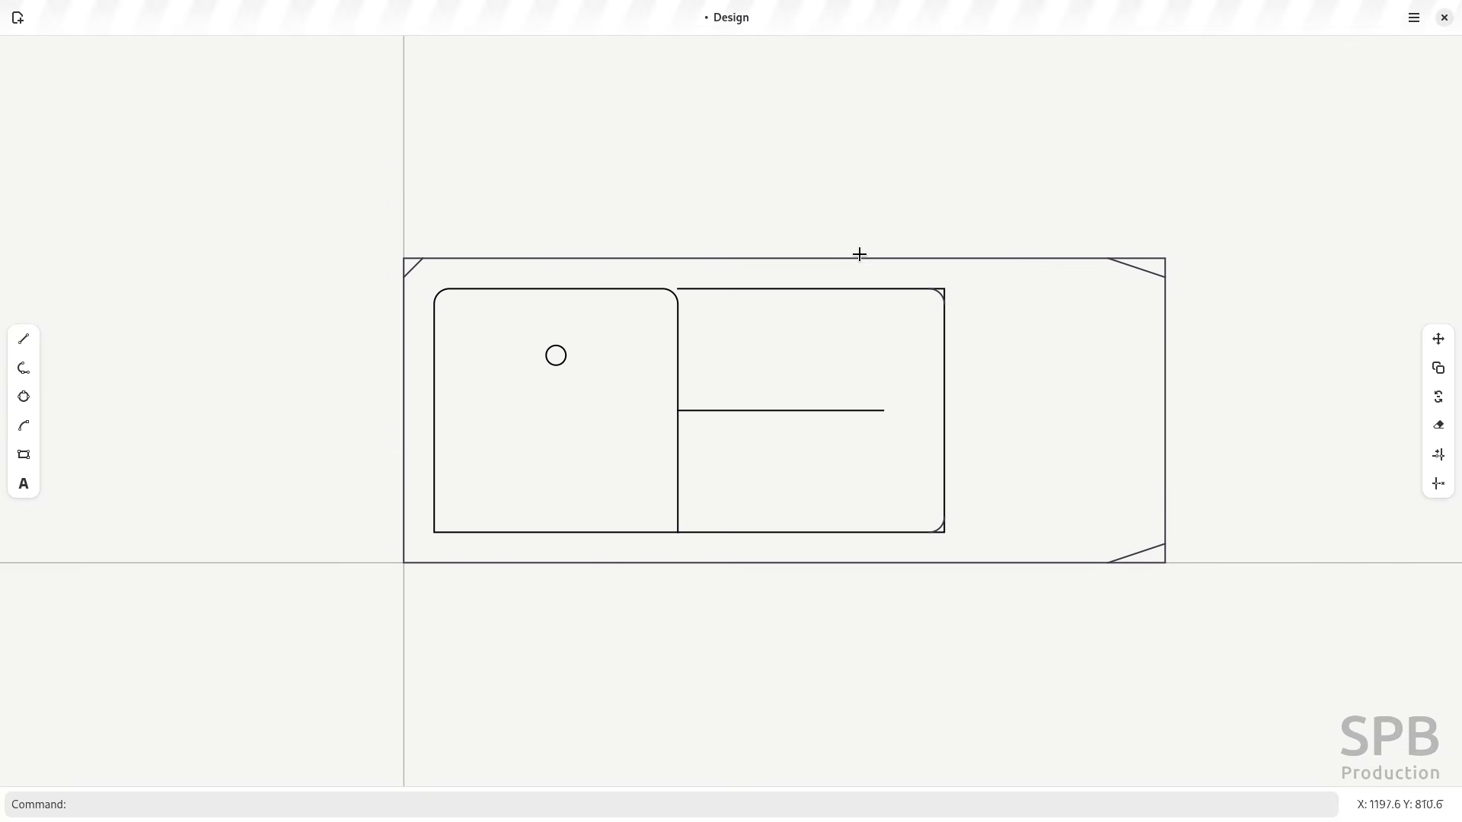
Step: Draw a clockwise arc centred above the middle of the outer rectangle, starting at its left end
left_click(24, 426)
left_click(747, 165)
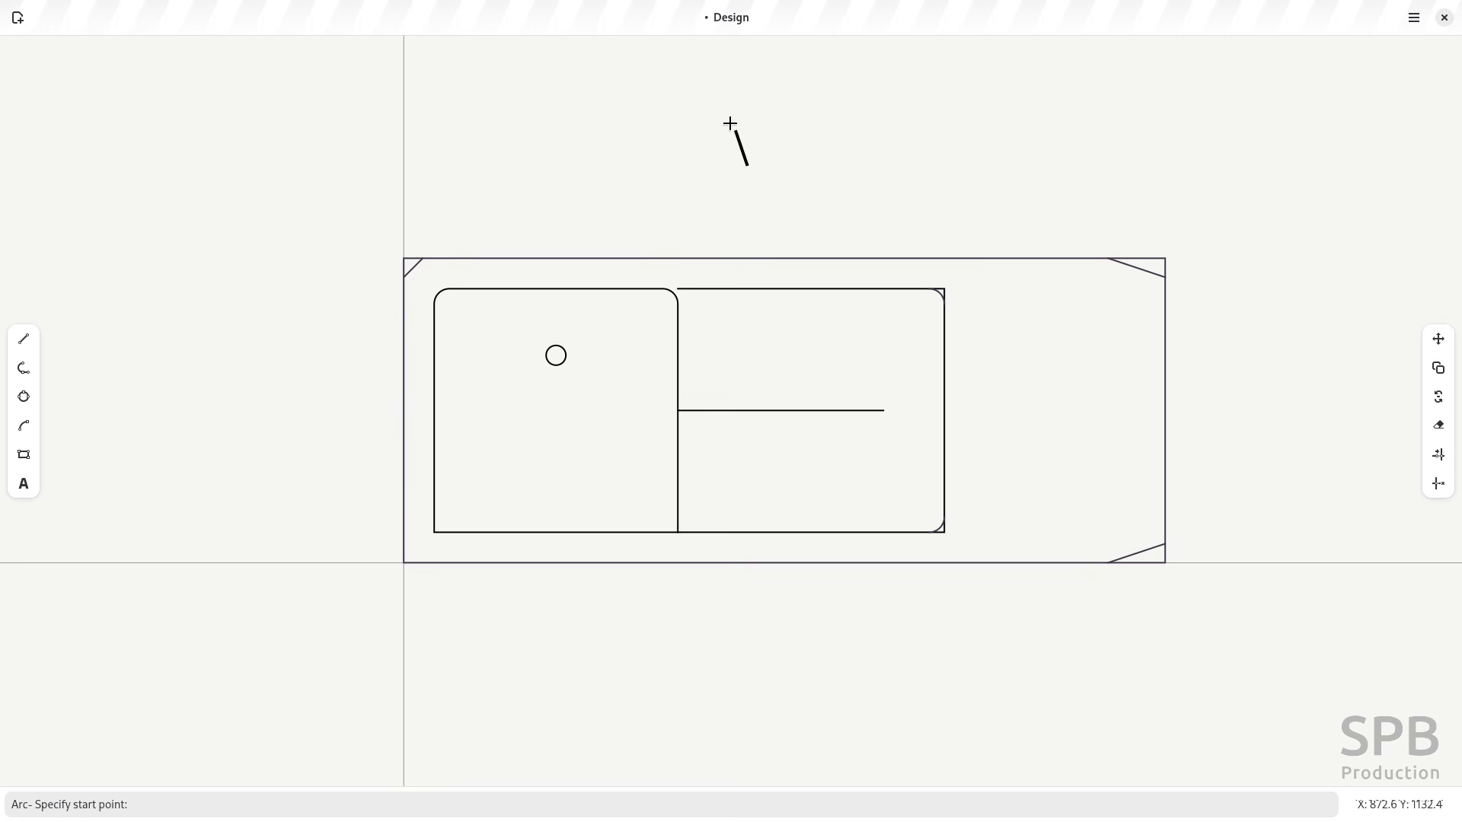
left_click(629, 115)
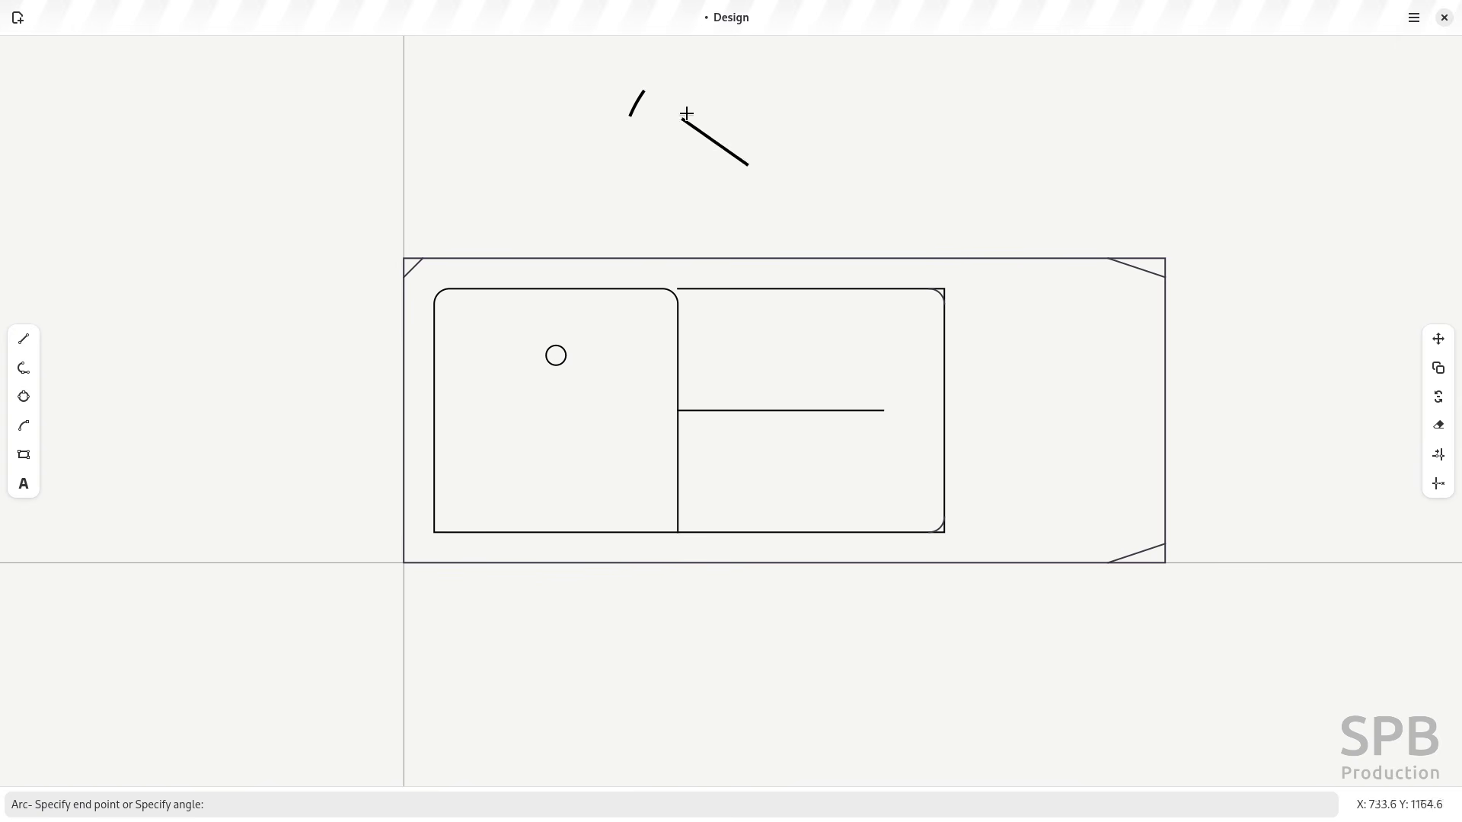
left_click(777, 107)
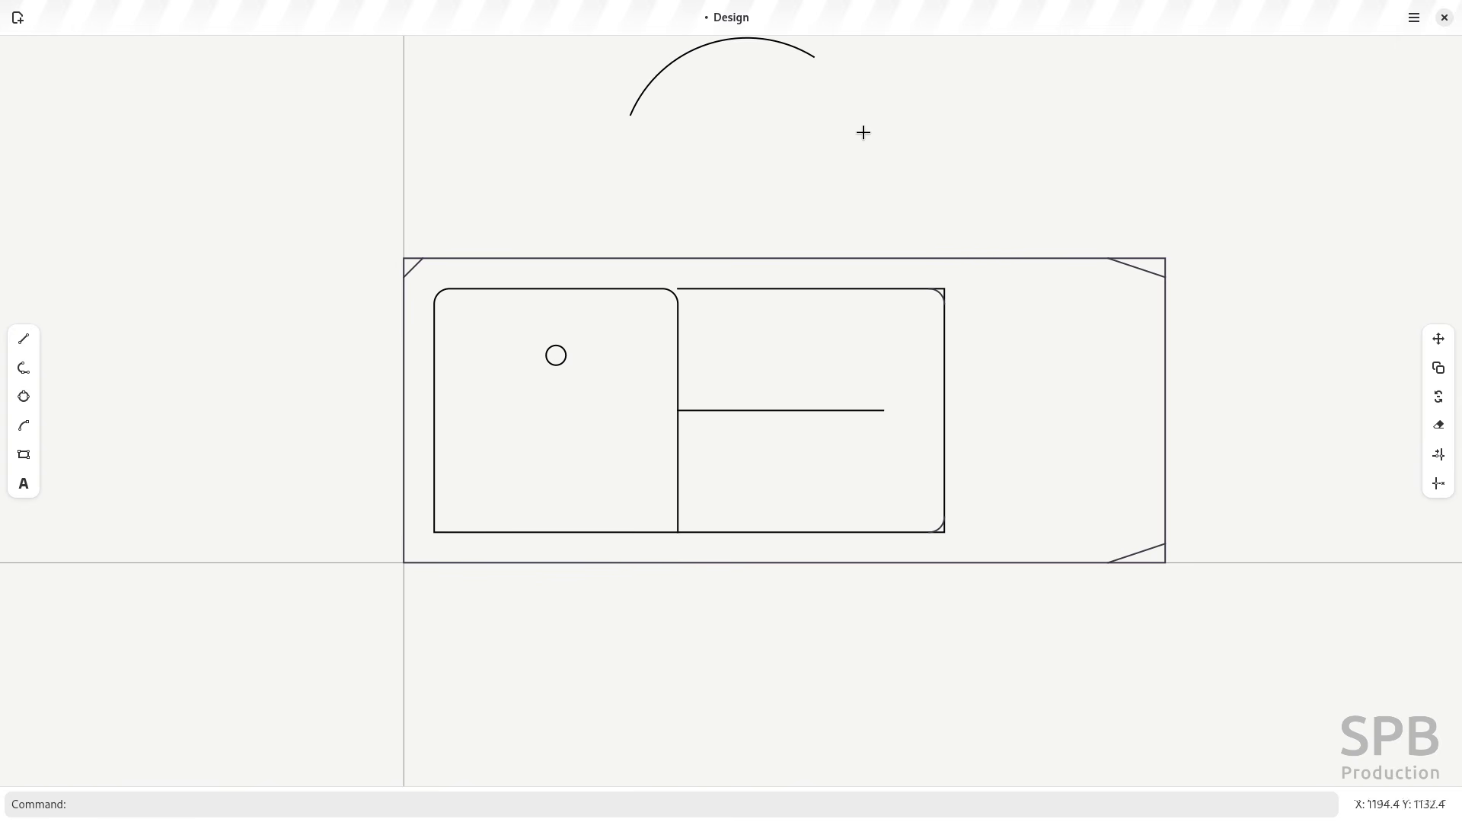
Step: Draw a second, counterclockwise arc to the right of the first one, starting at its right end
key("Return")
left_click(961, 174)
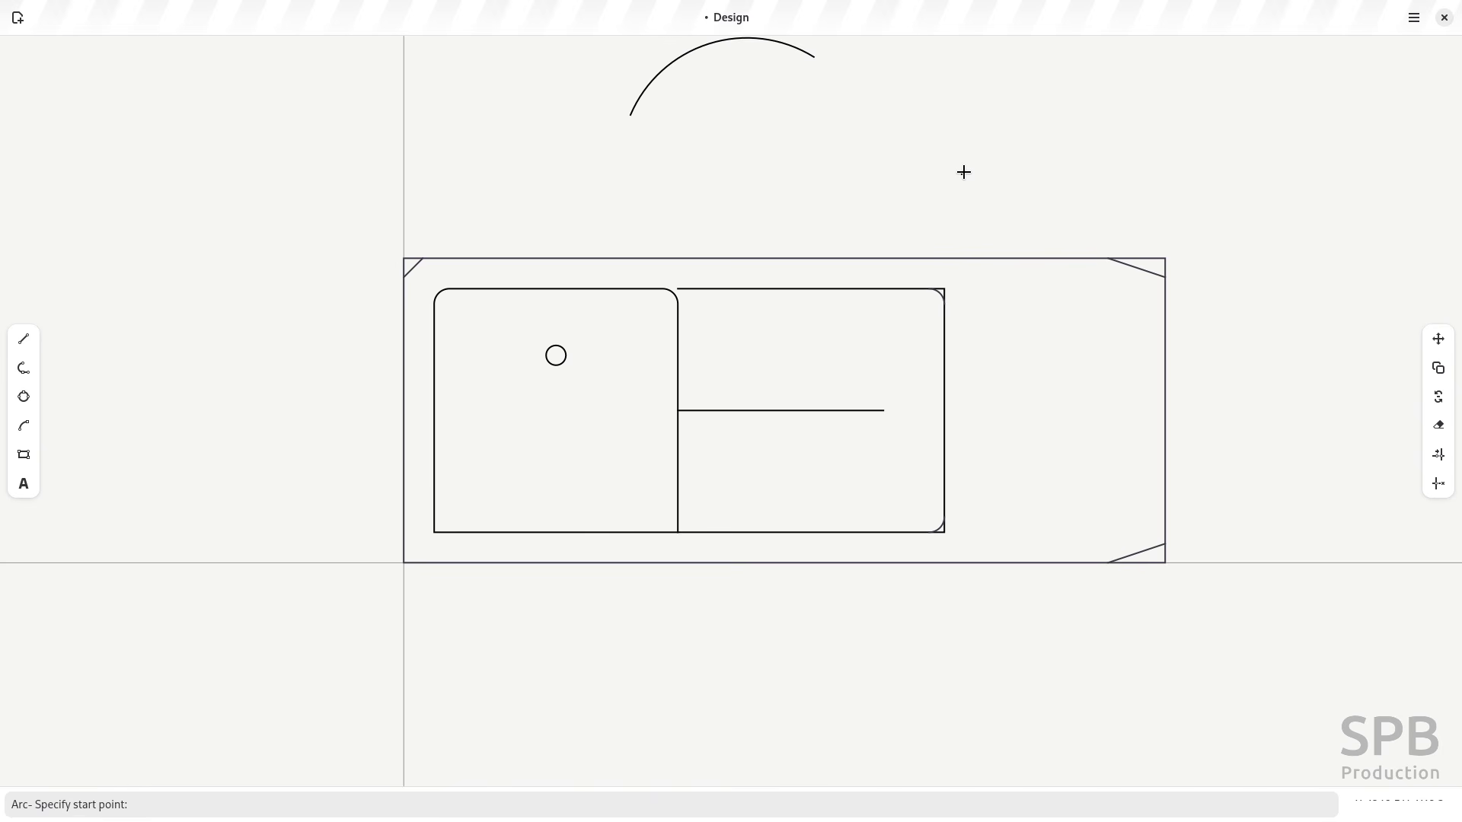
left_click(1033, 104)
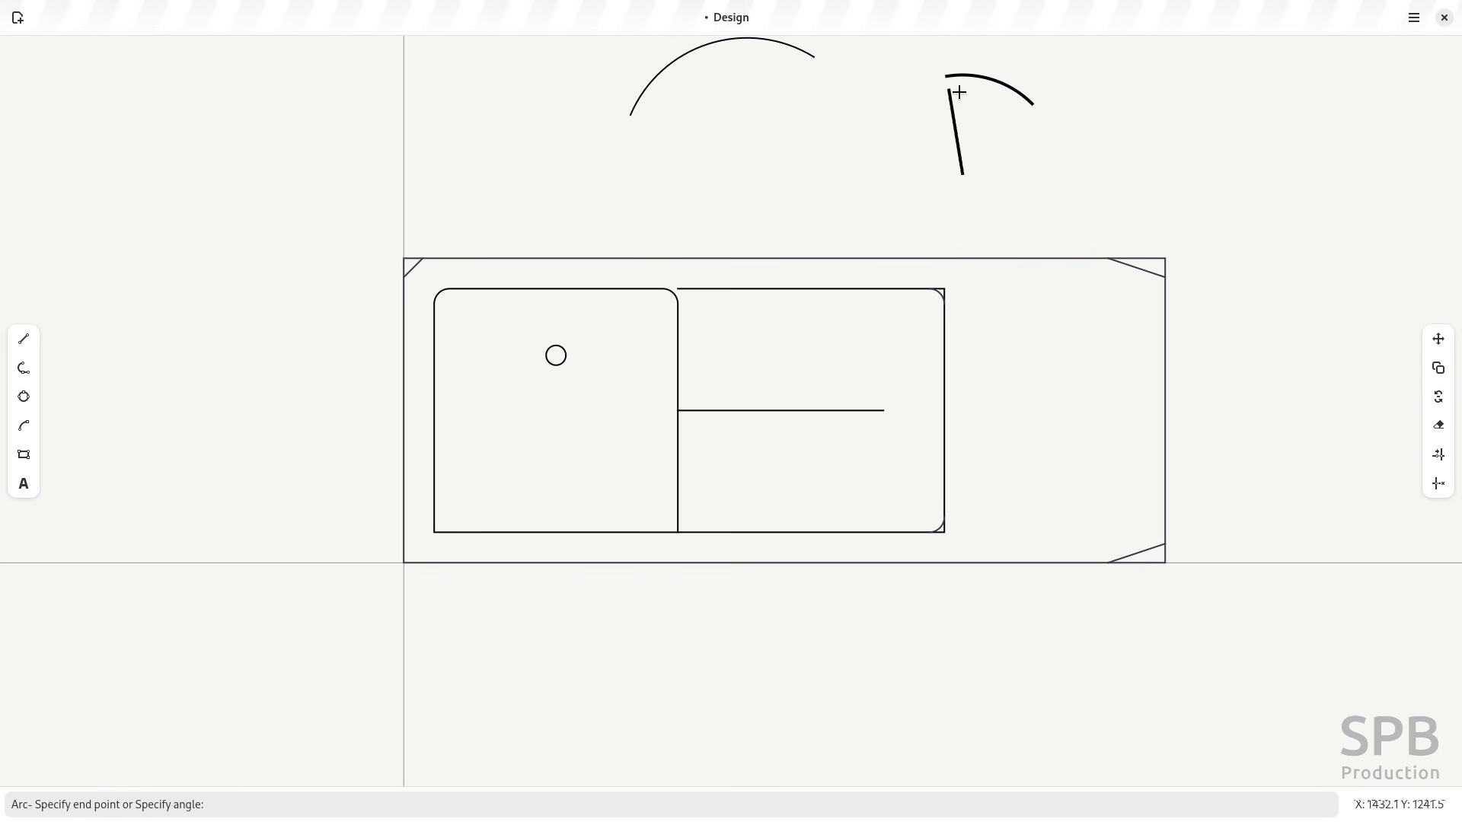
left_click(870, 138)
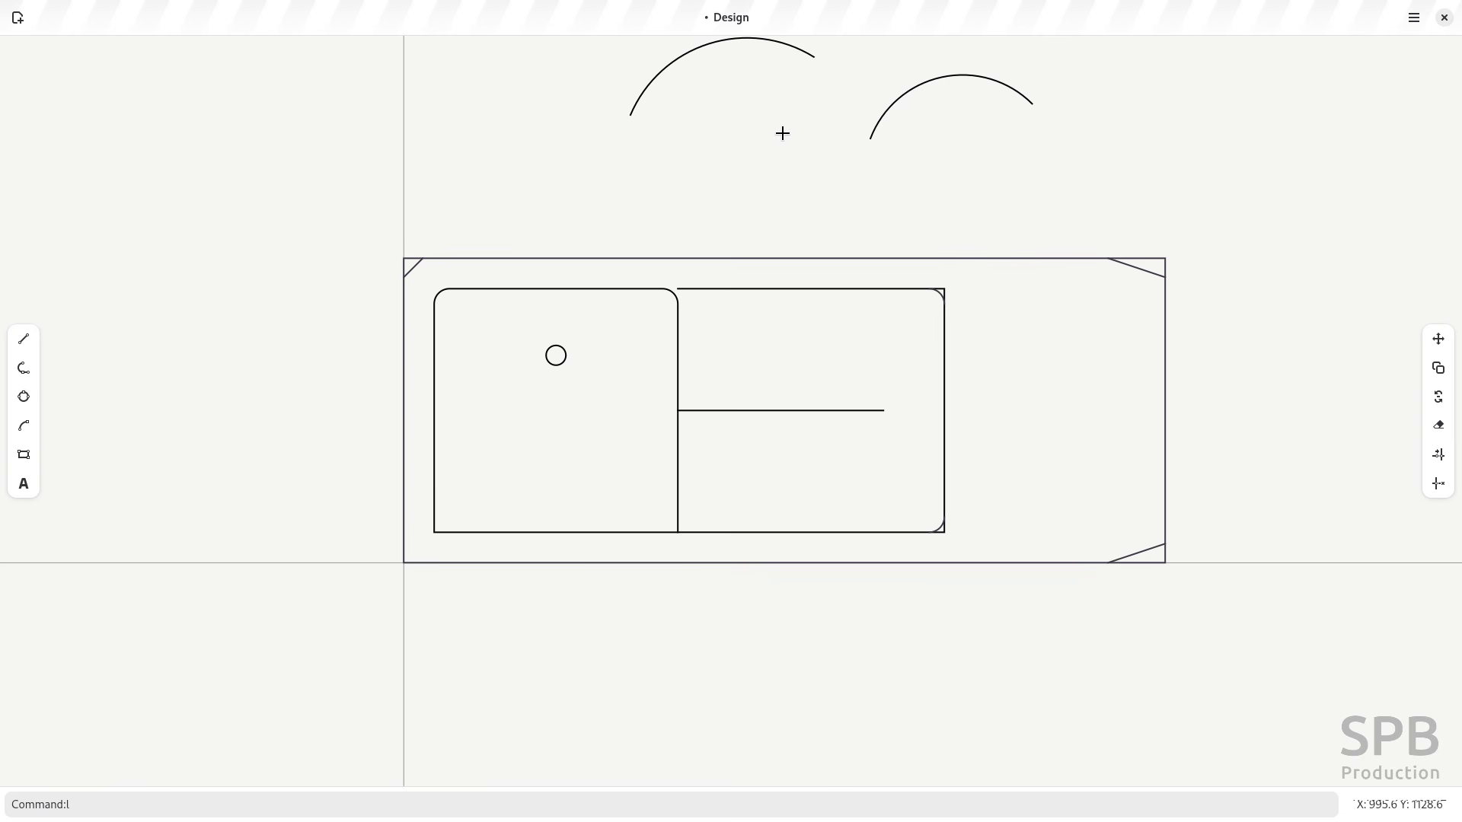
Step: Draw a large third arc beyond the outer rectangle's upper-left corner, specifying its angle instead of an end point
key("Return")
left_click(313, 141)
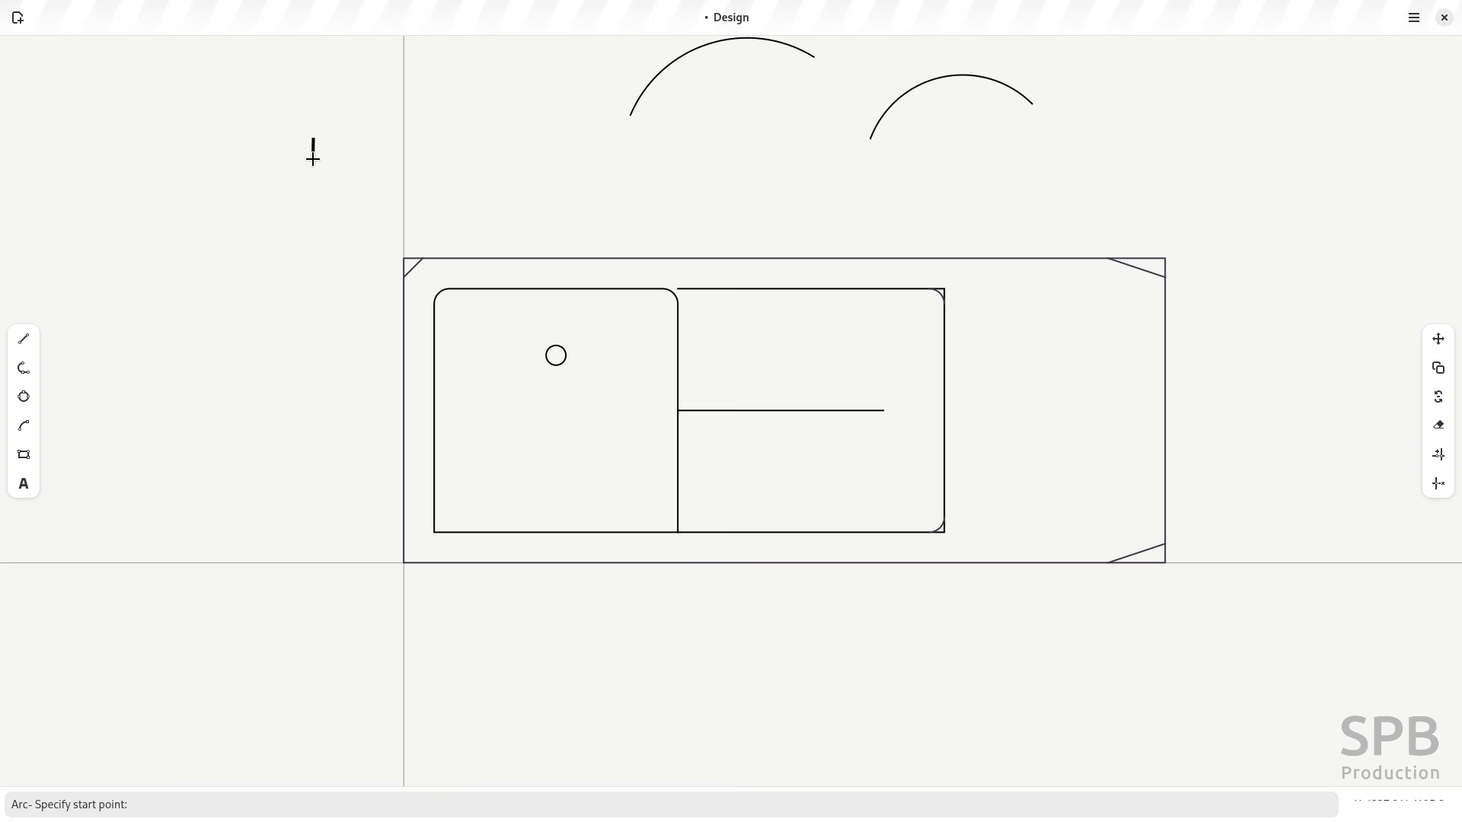
left_click(196, 89)
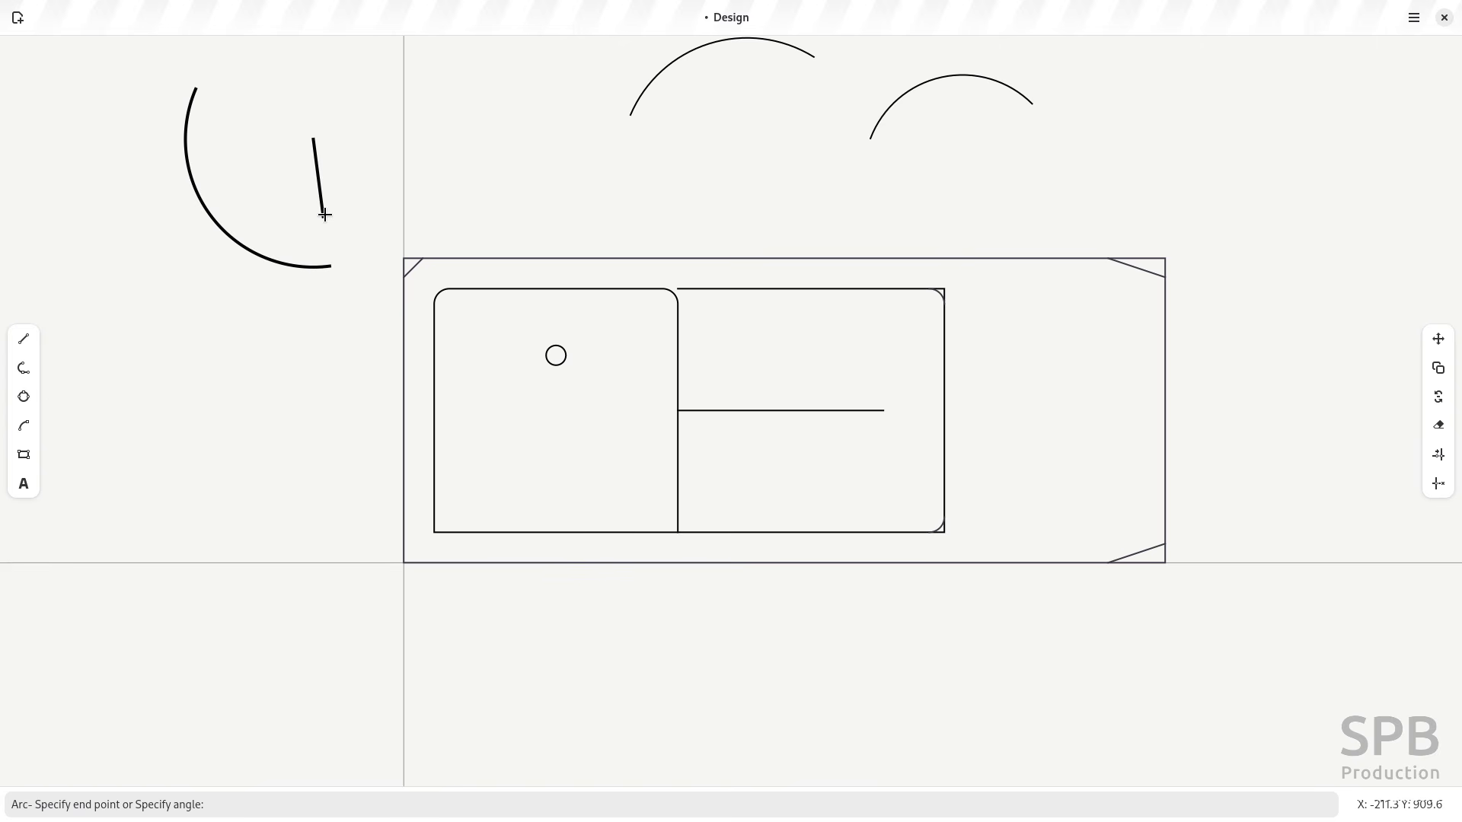
key("Return")
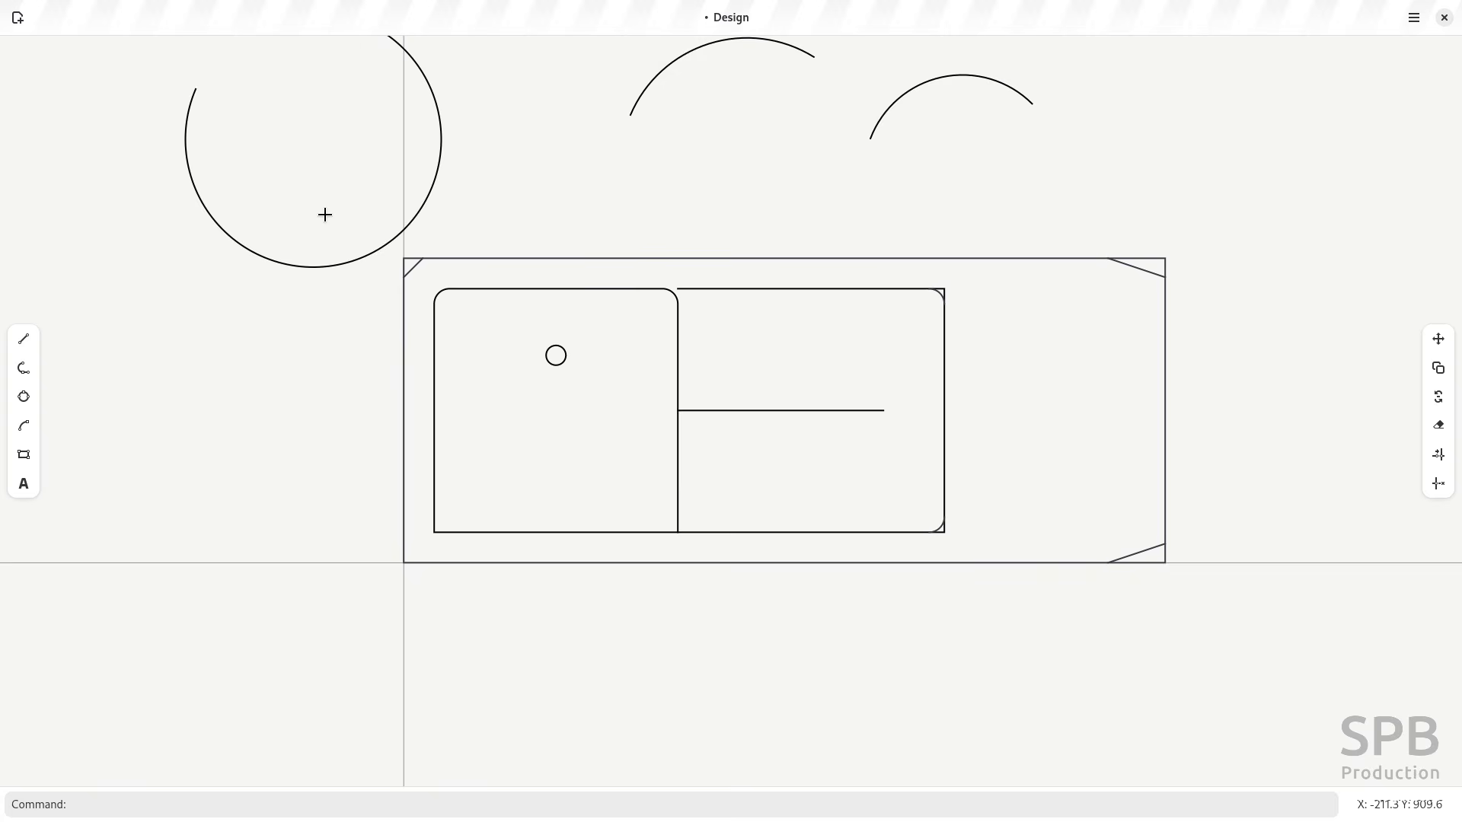
scroll(274, 175, "up", 1)
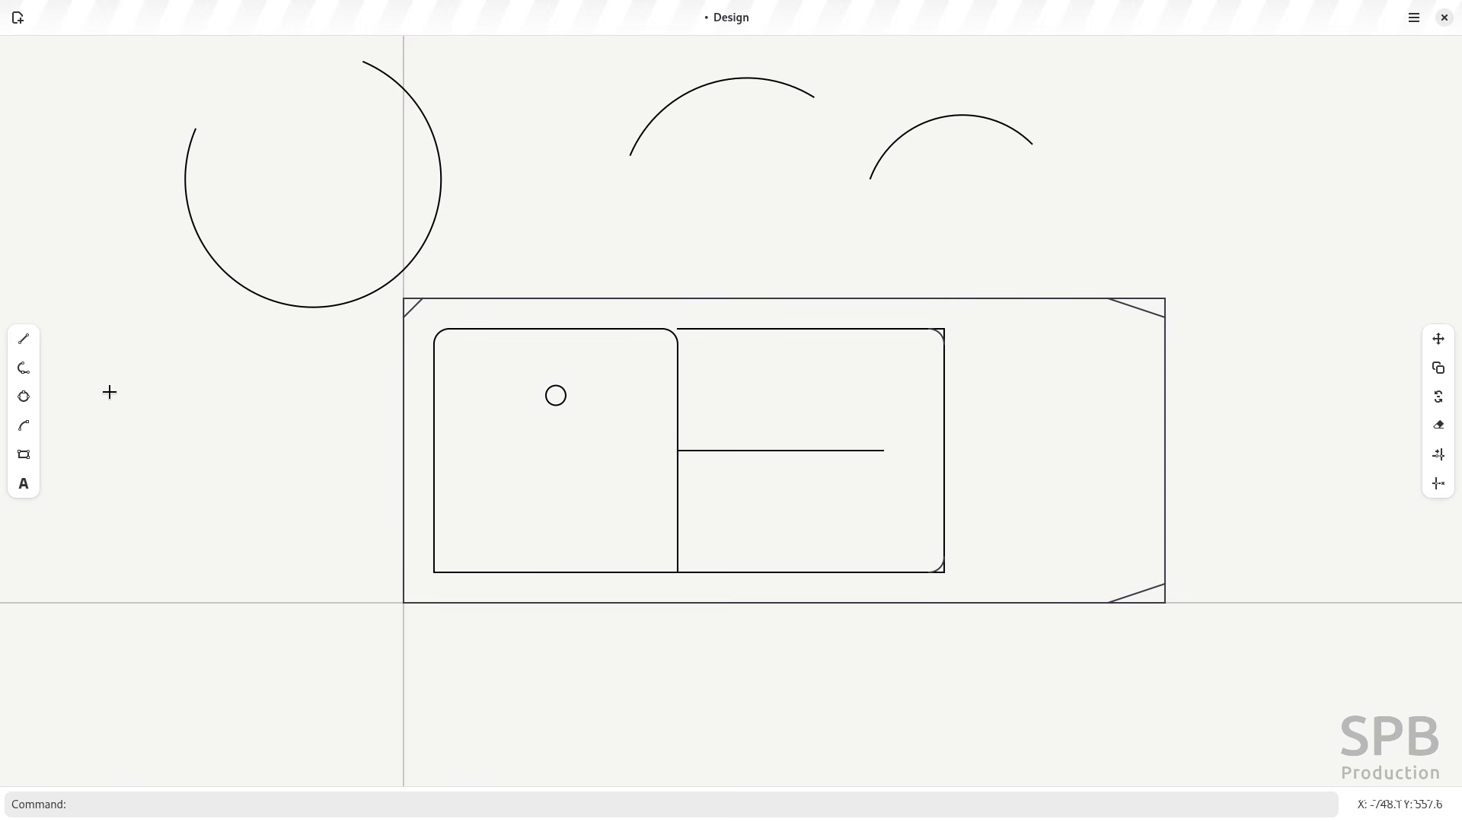
Step: Draw a circle with a diameter of 52 in the left inner rectangle, below and left of the existing circle
left_click(23, 396)
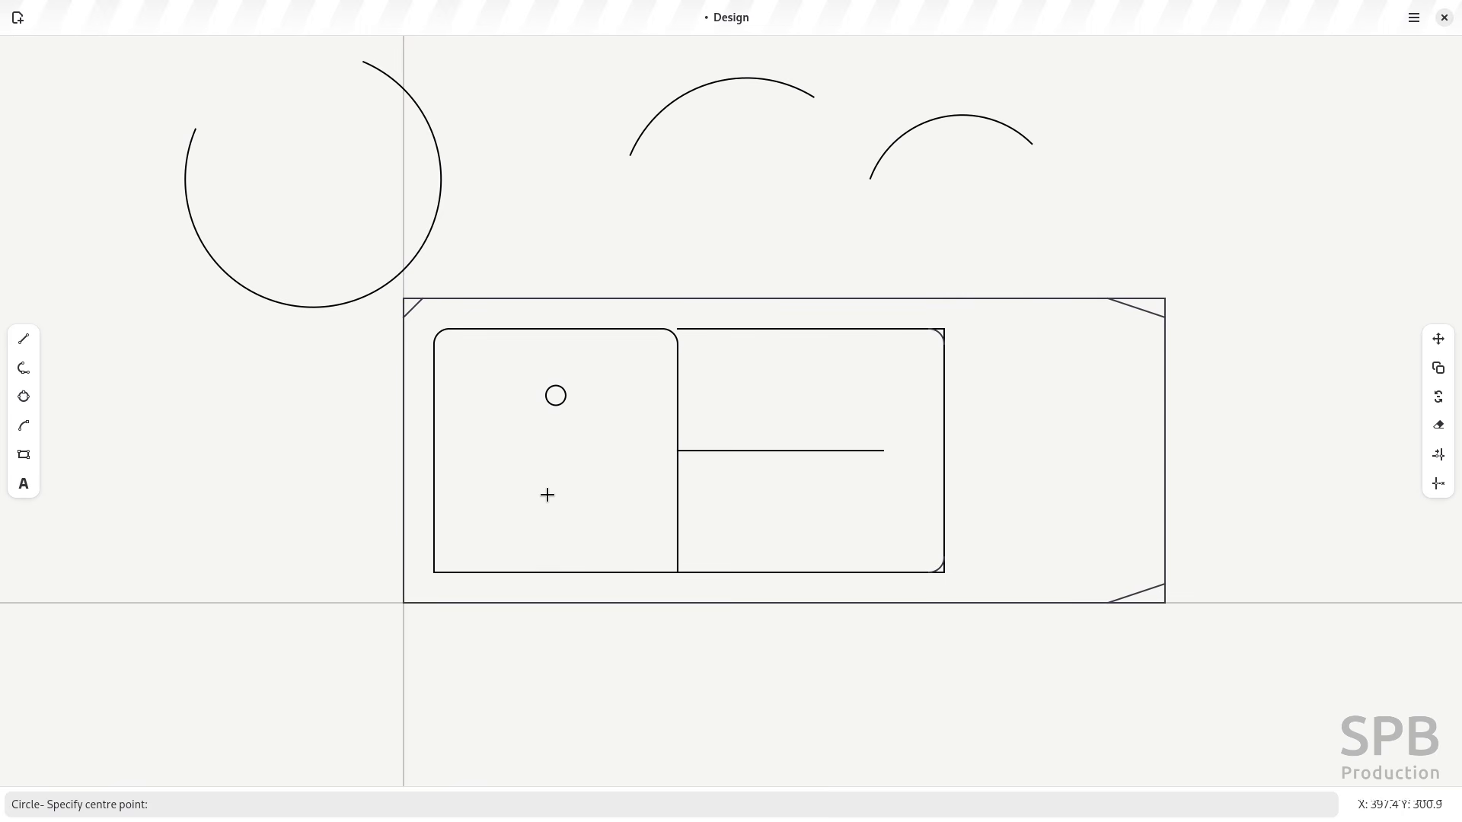
left_click(493, 483)
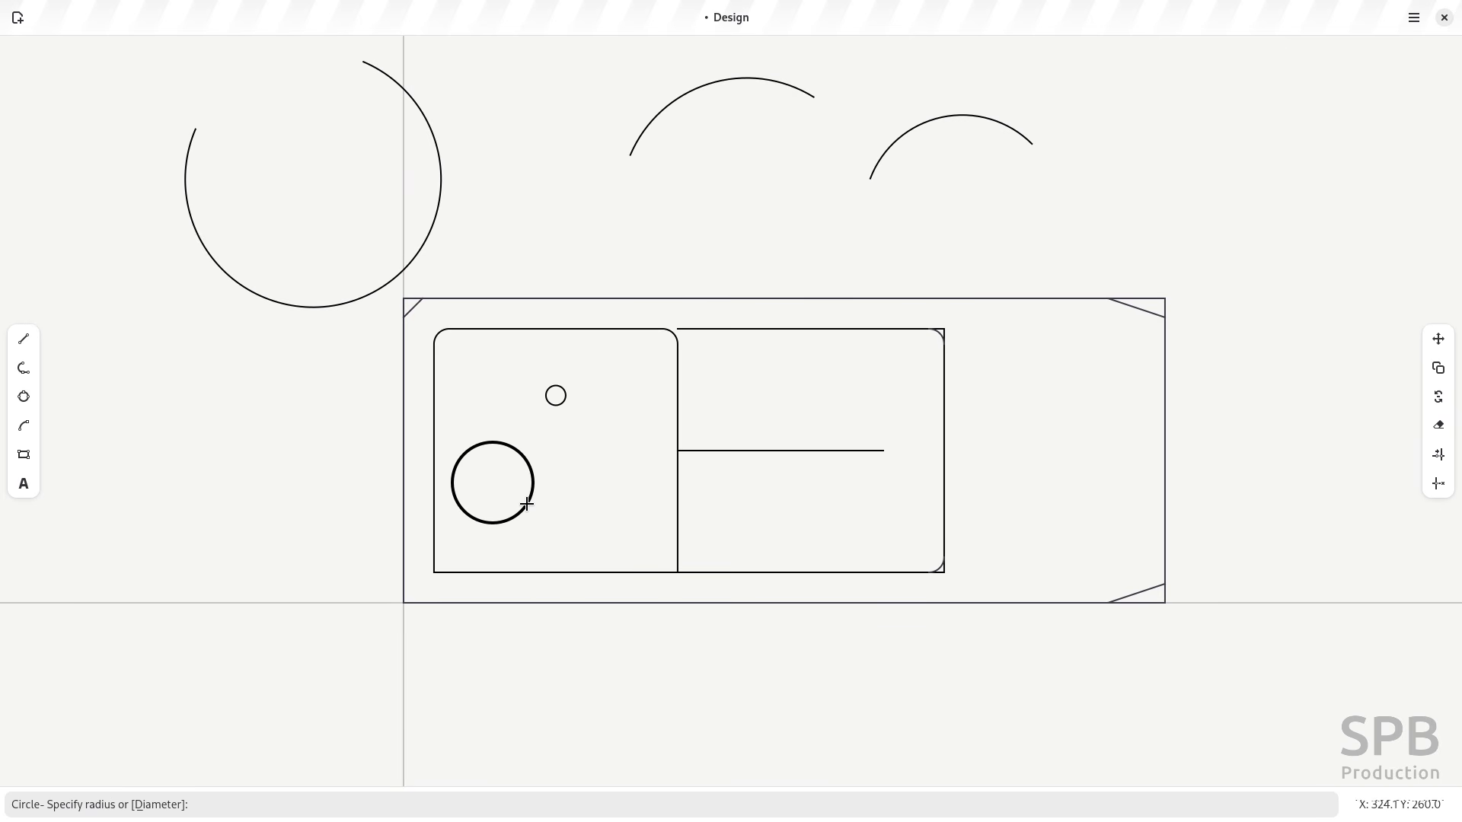
type("d")
key("Return")
type("52")
key("Return")
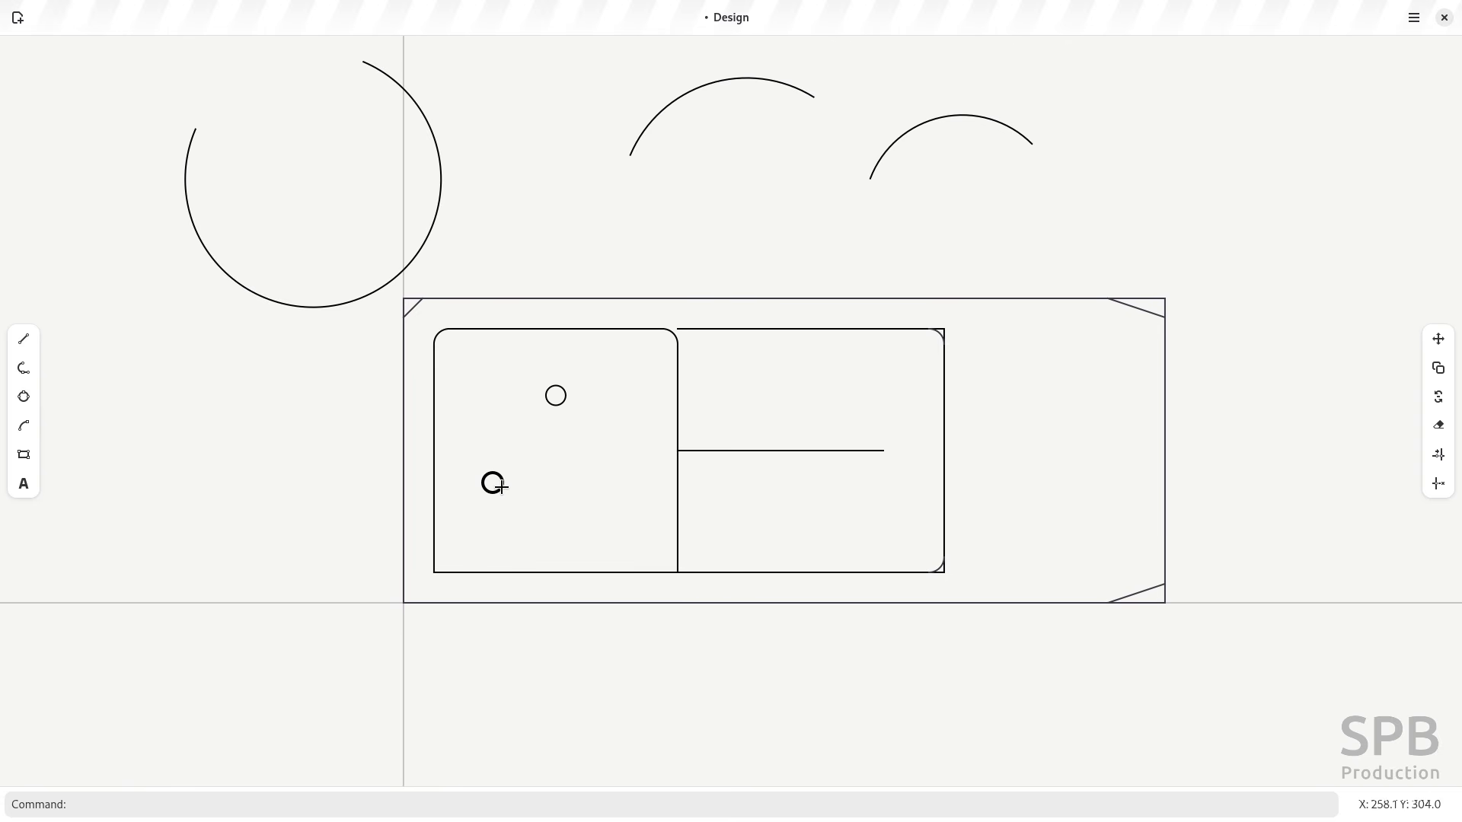
Step: Check the new circle's radius in its properties and close them
left_click(501, 487)
key("ctrl+1")
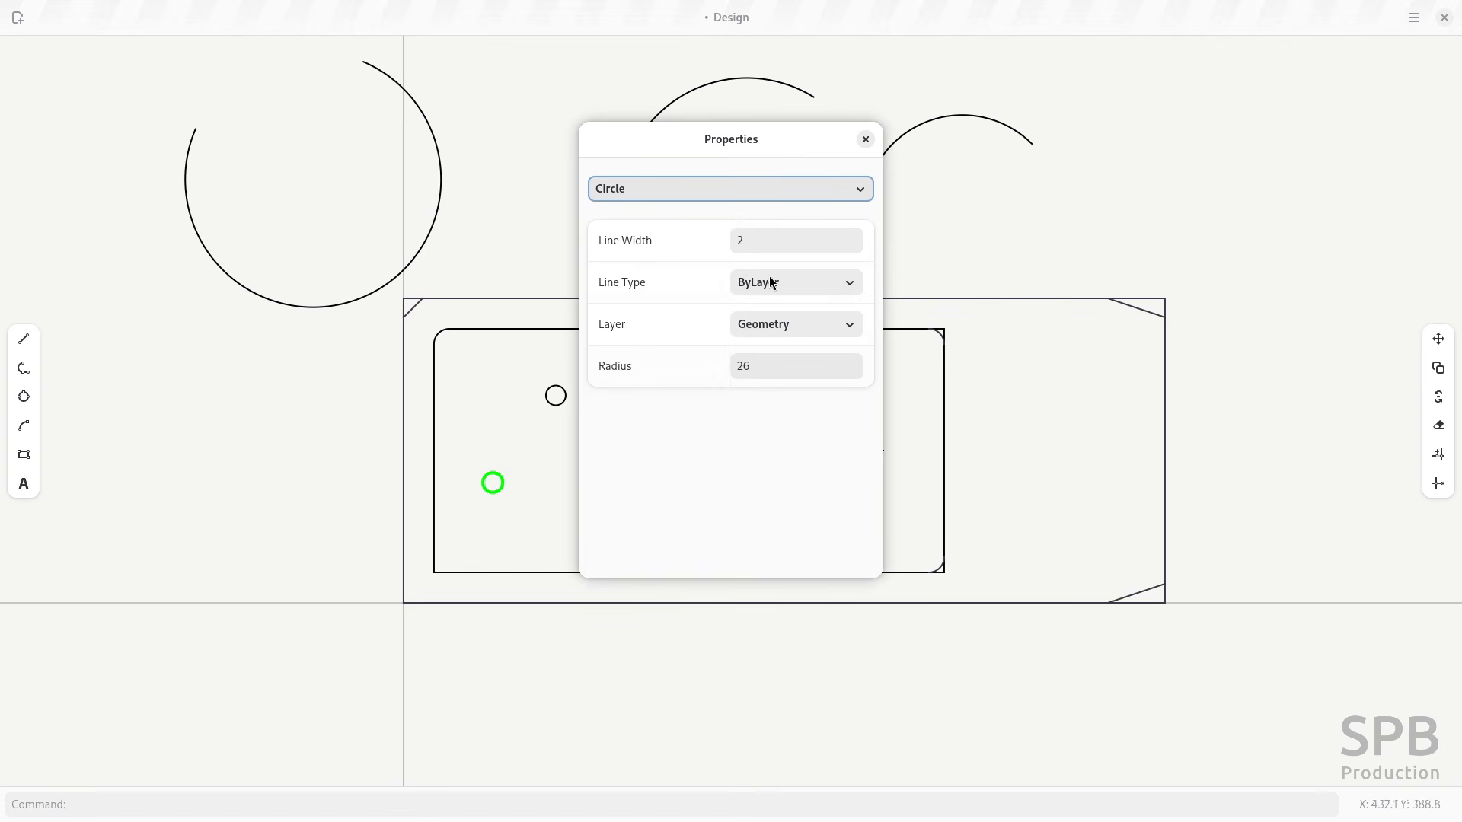
left_click(745, 369)
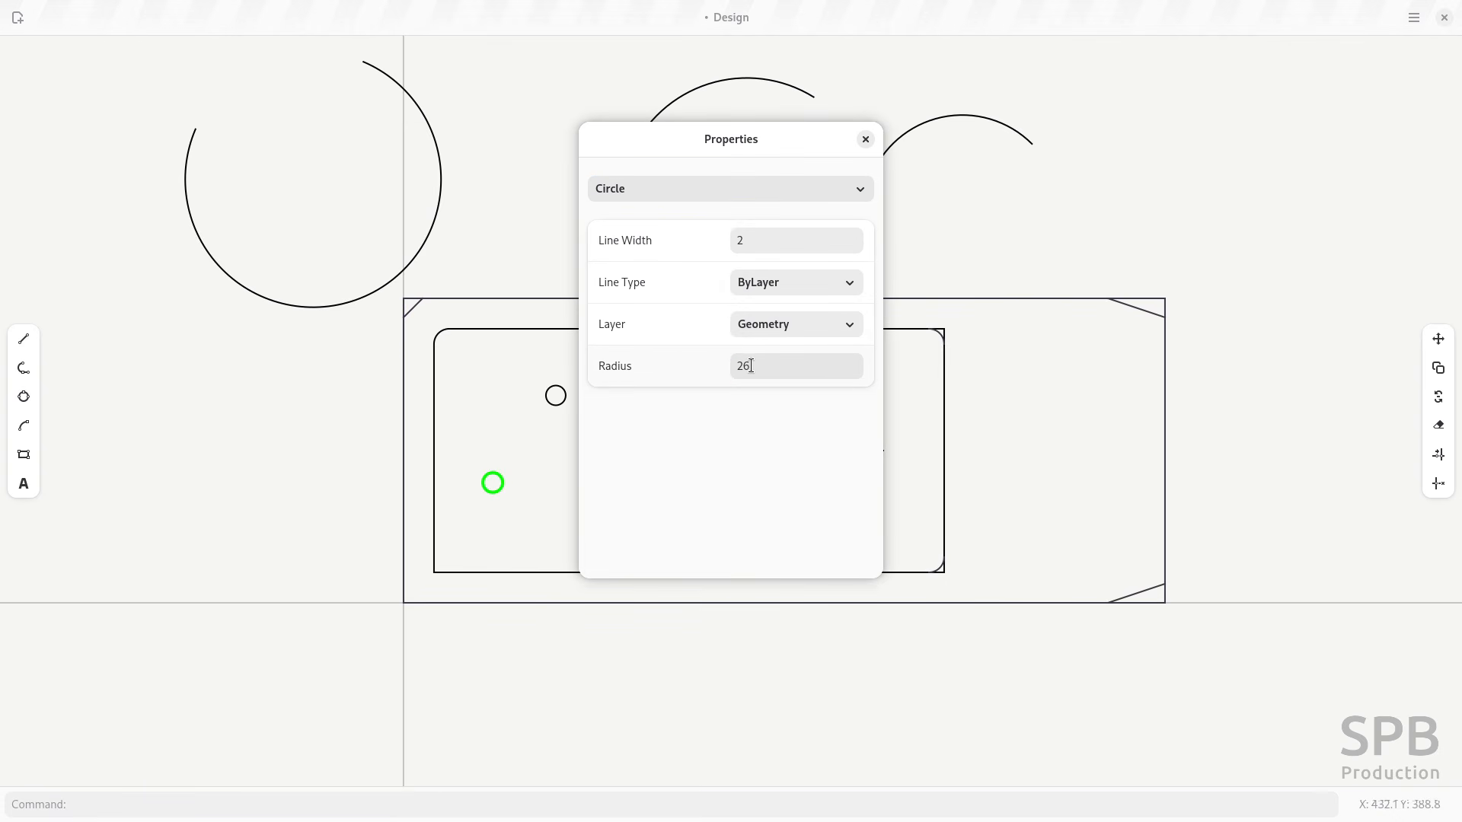
left_click(866, 140)
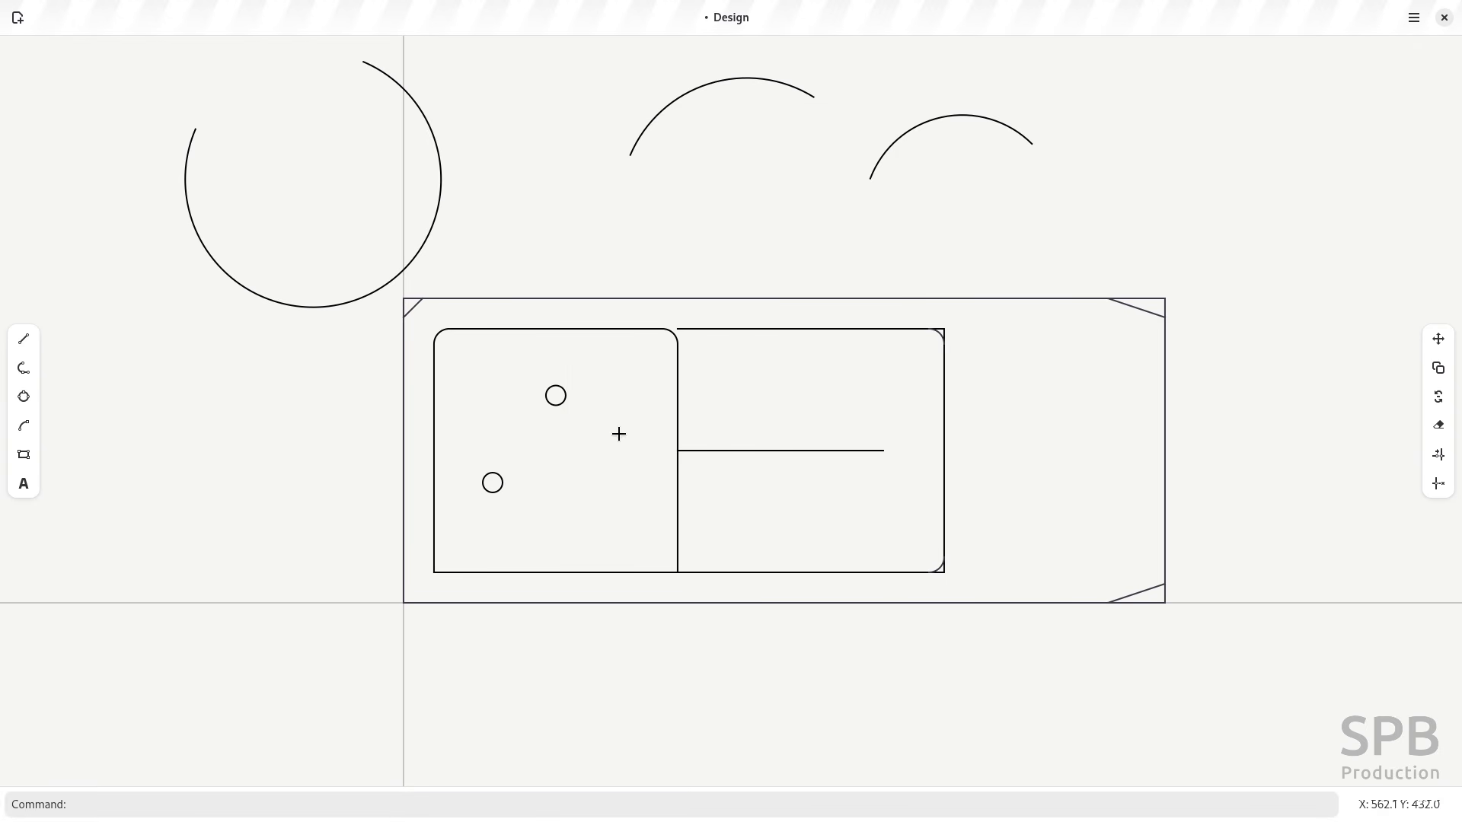
Step: Delete the three arcs above and beside the outer rectangle
left_click_drag(991, 245, 349, 133)
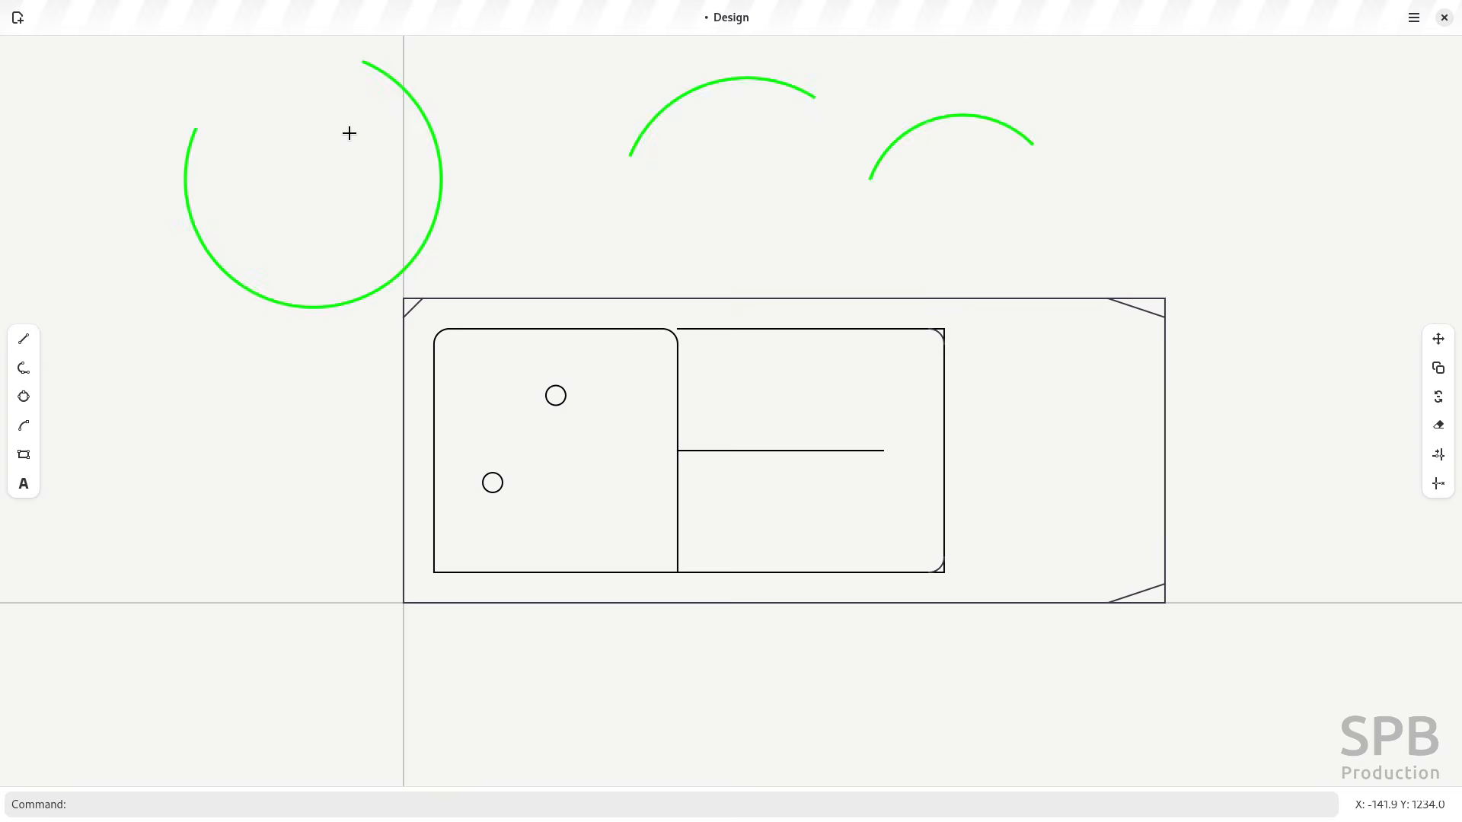
key("Delete")
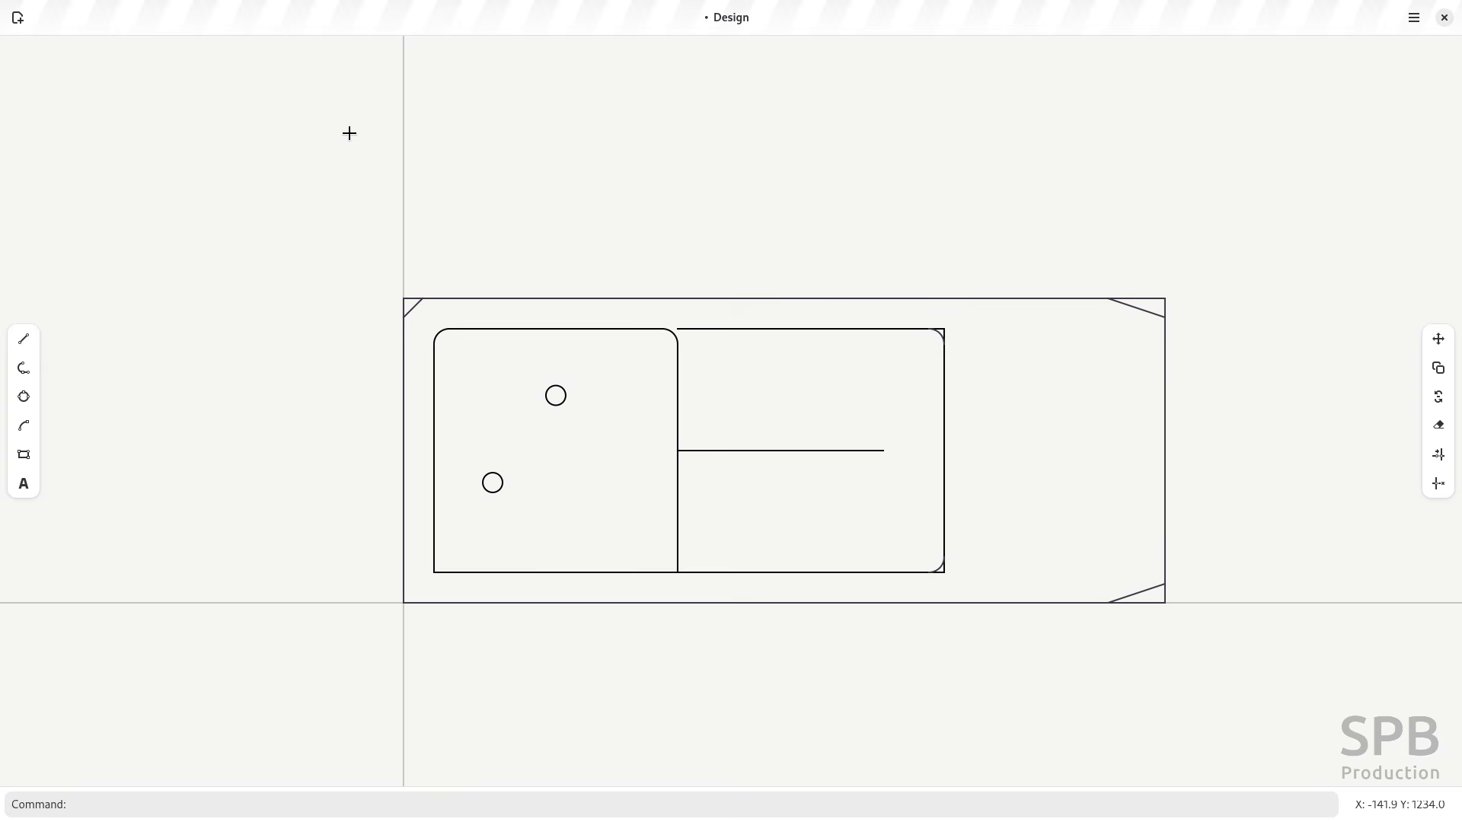
Step: Draw a closed triangular polyline above the outer rectangle, left of its middle
left_click(25, 371)
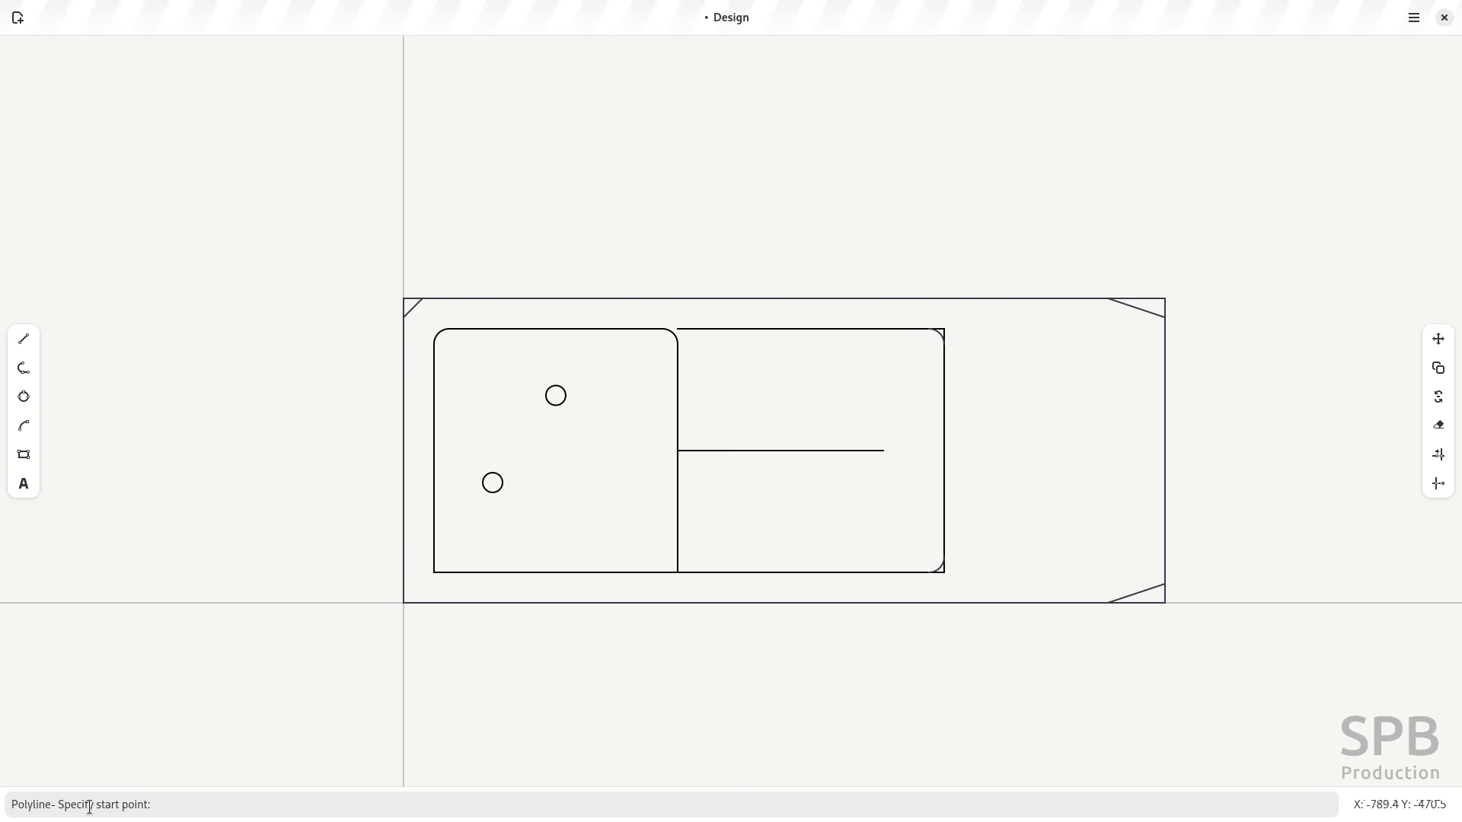
left_click(568, 162)
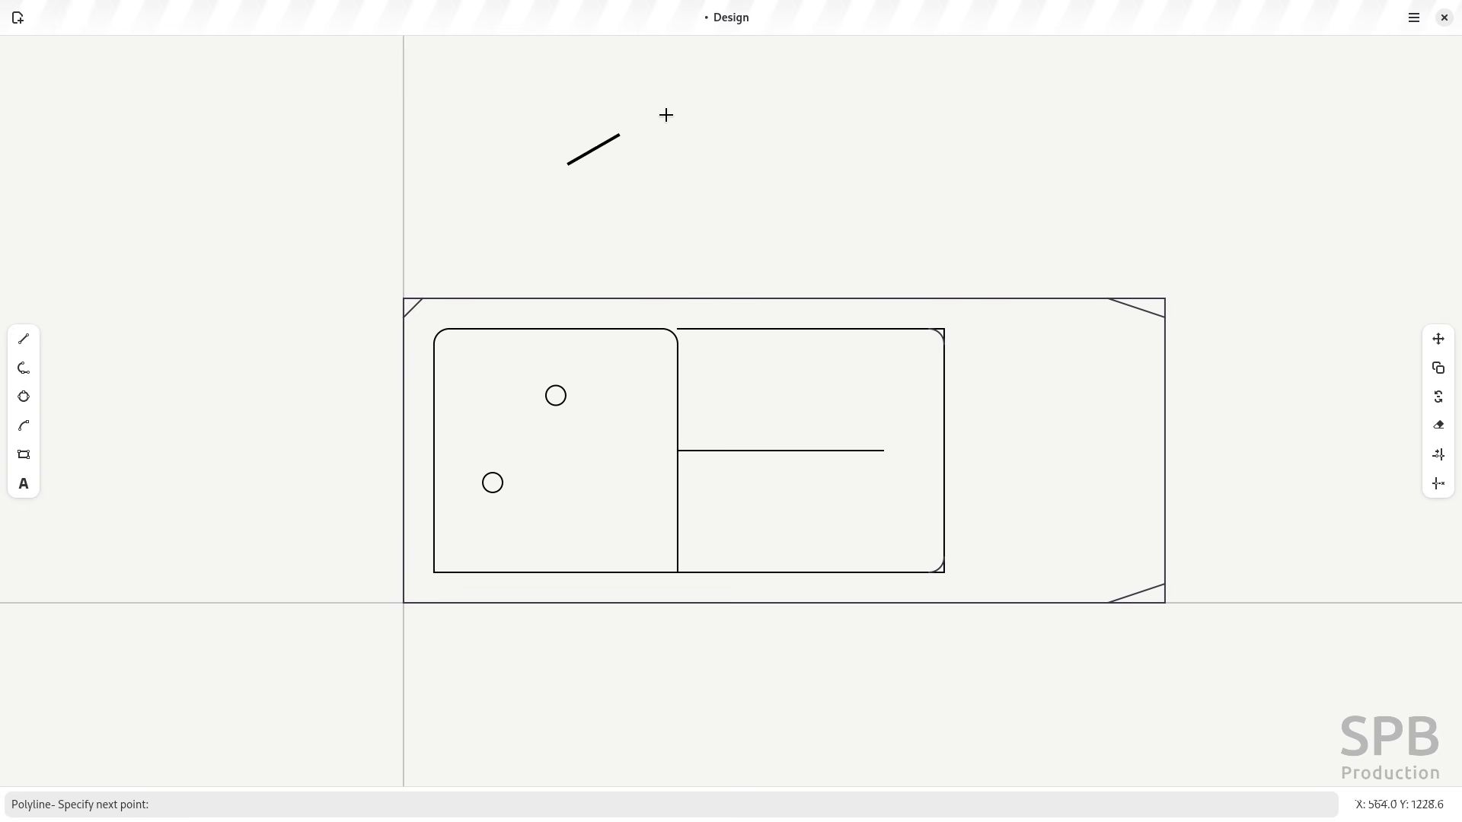
left_click(750, 74)
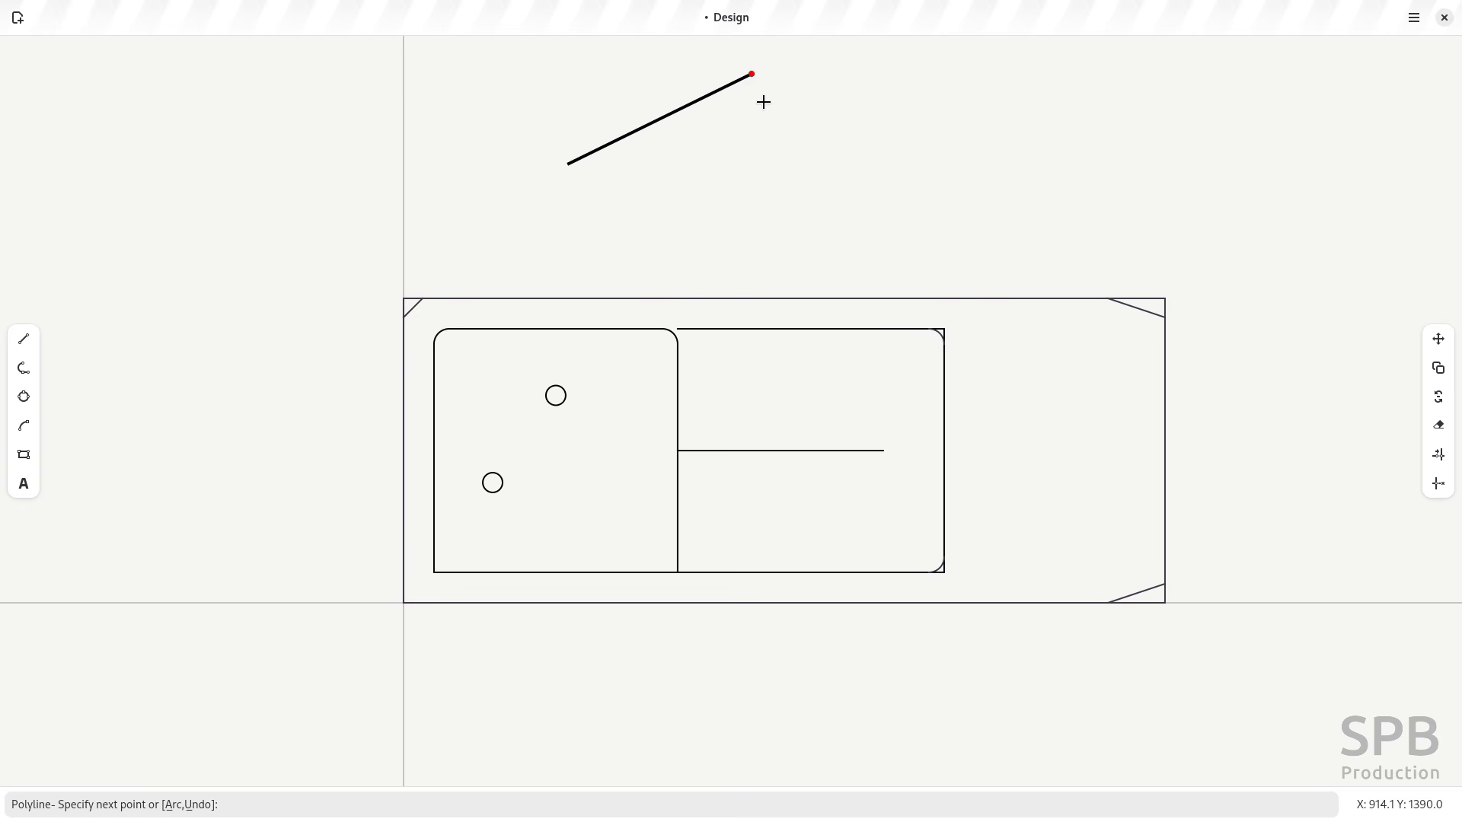
left_click(798, 182)
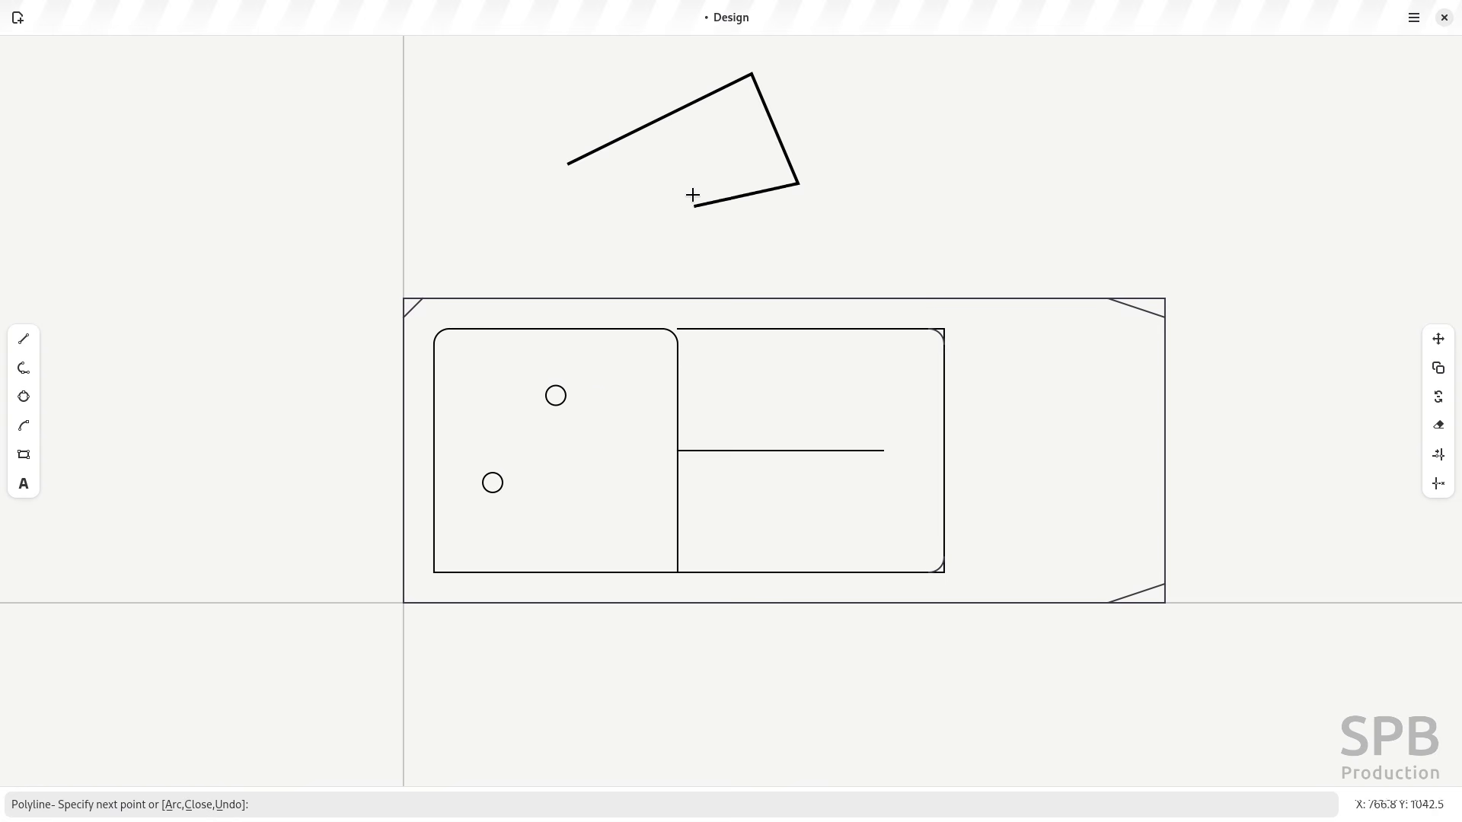
key("Return")
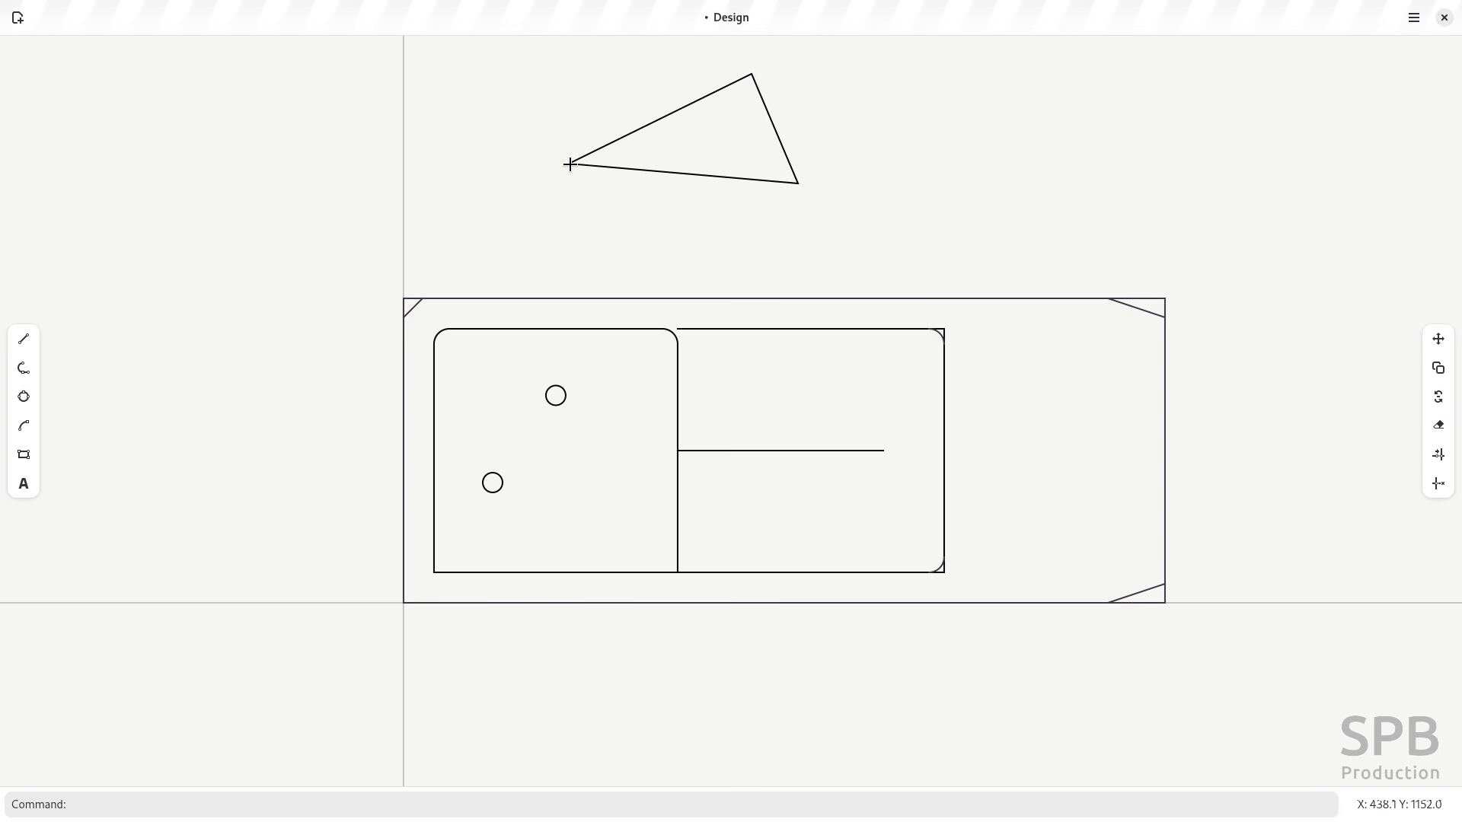
Step: Start a second polyline above the outer rectangle's right half, with four zigzag segments
left_click(30, 368)
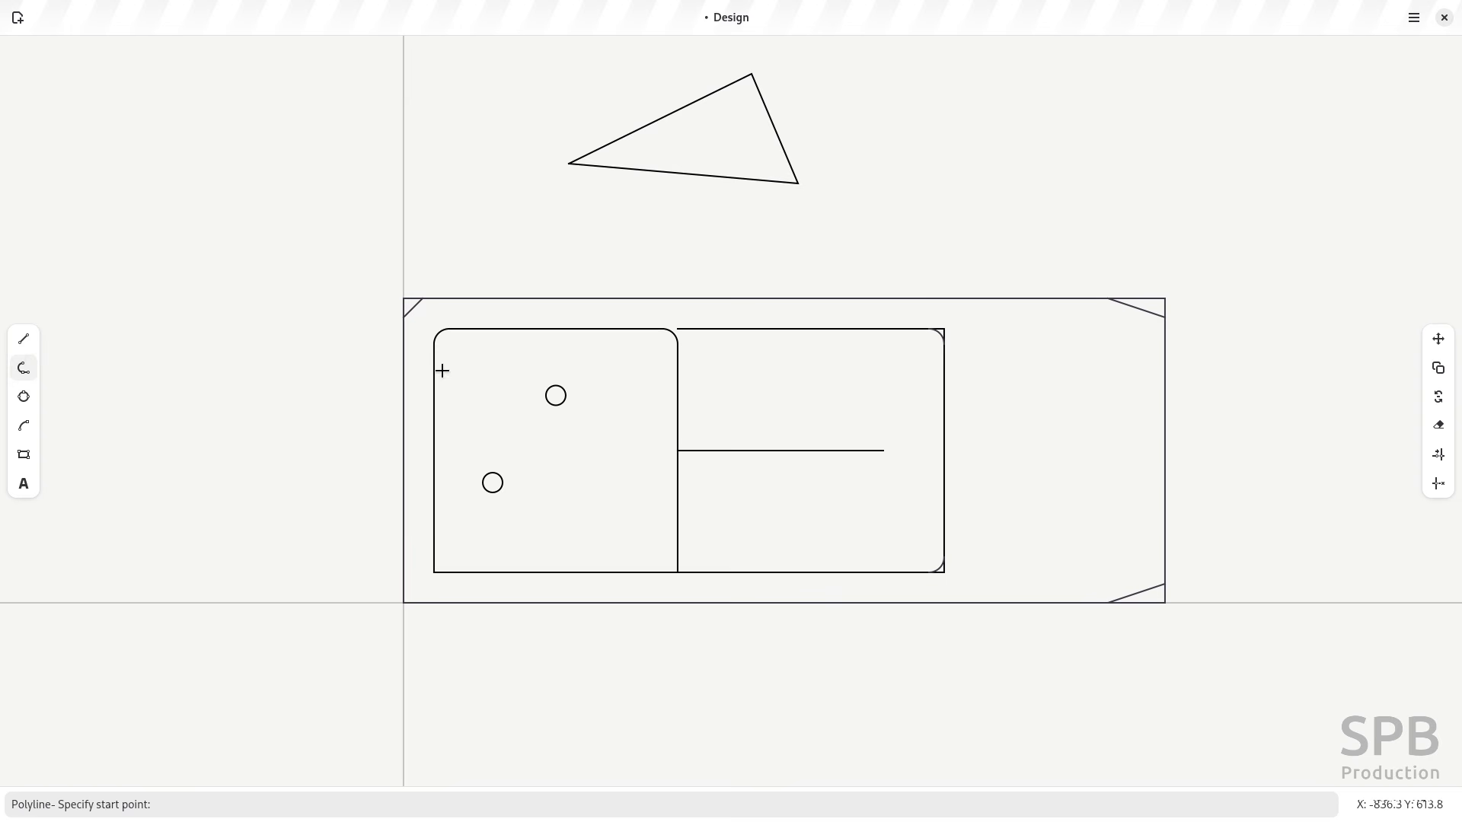
left_click(962, 164)
left_click(1059, 69)
left_click(1115, 173)
left_click(1242, 91)
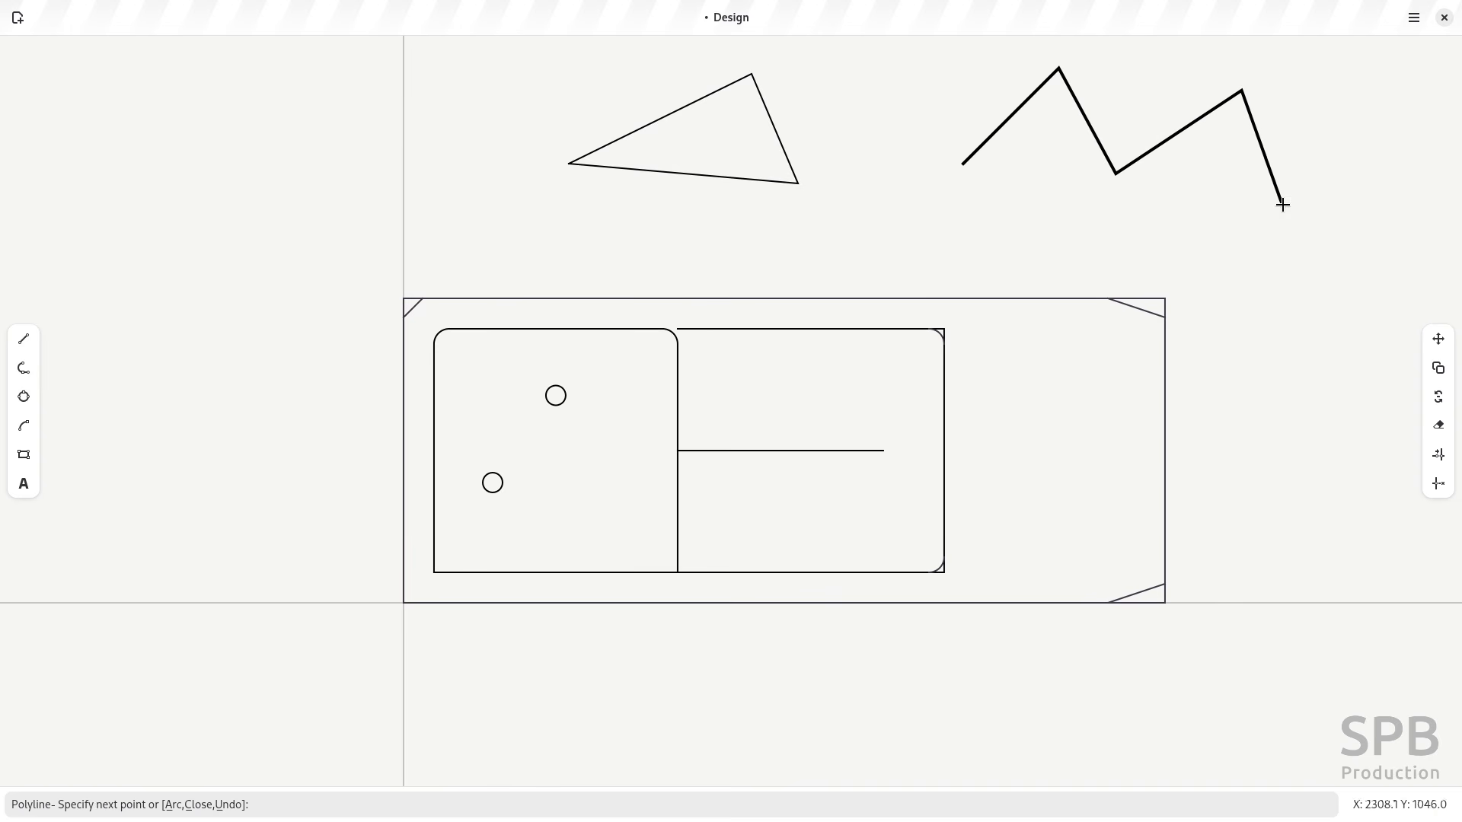
left_click(1283, 204)
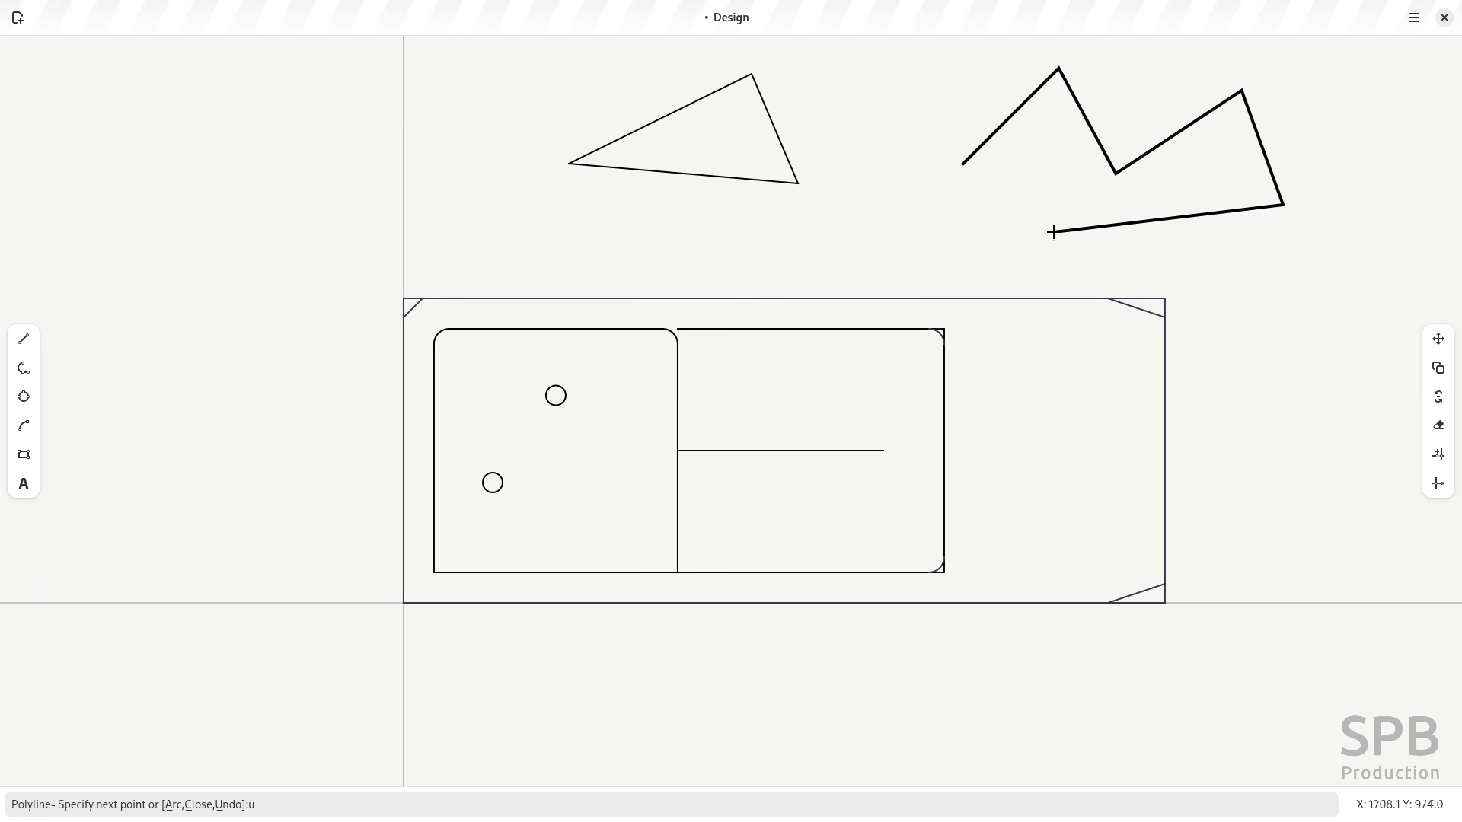
Step: Undo the polyline's last two segments, then add two lower points and close it into a five-sided shape
key("Return")
type("u")
key("Return")
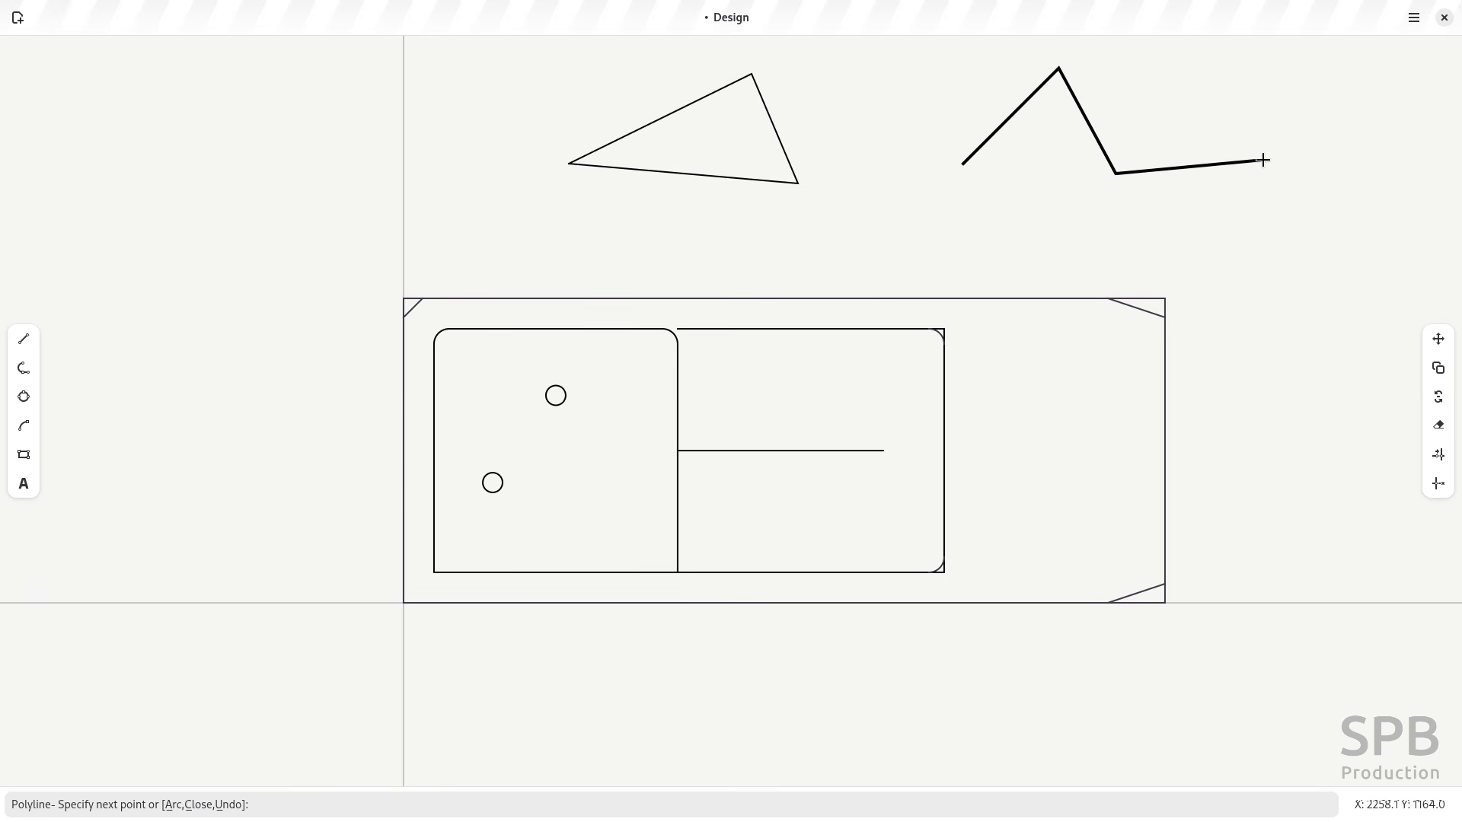
left_click(1094, 251)
left_click(950, 241)
type("c")
key("Return")
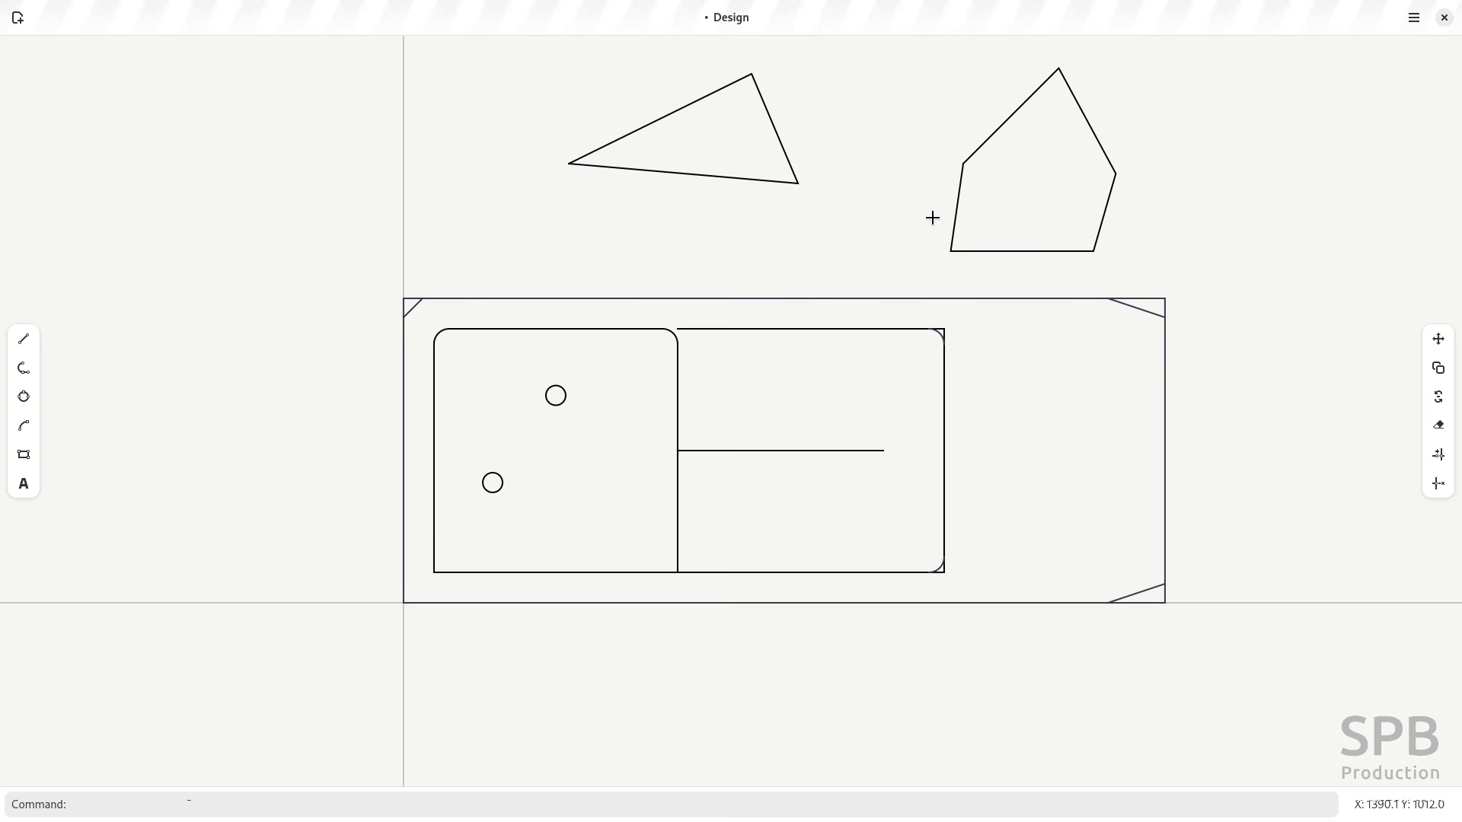
Step: Draw a closed five-sided outline with the Line command, left of the vertical axis and beyond the outer rectangle's upper-left corner
left_click(24, 339)
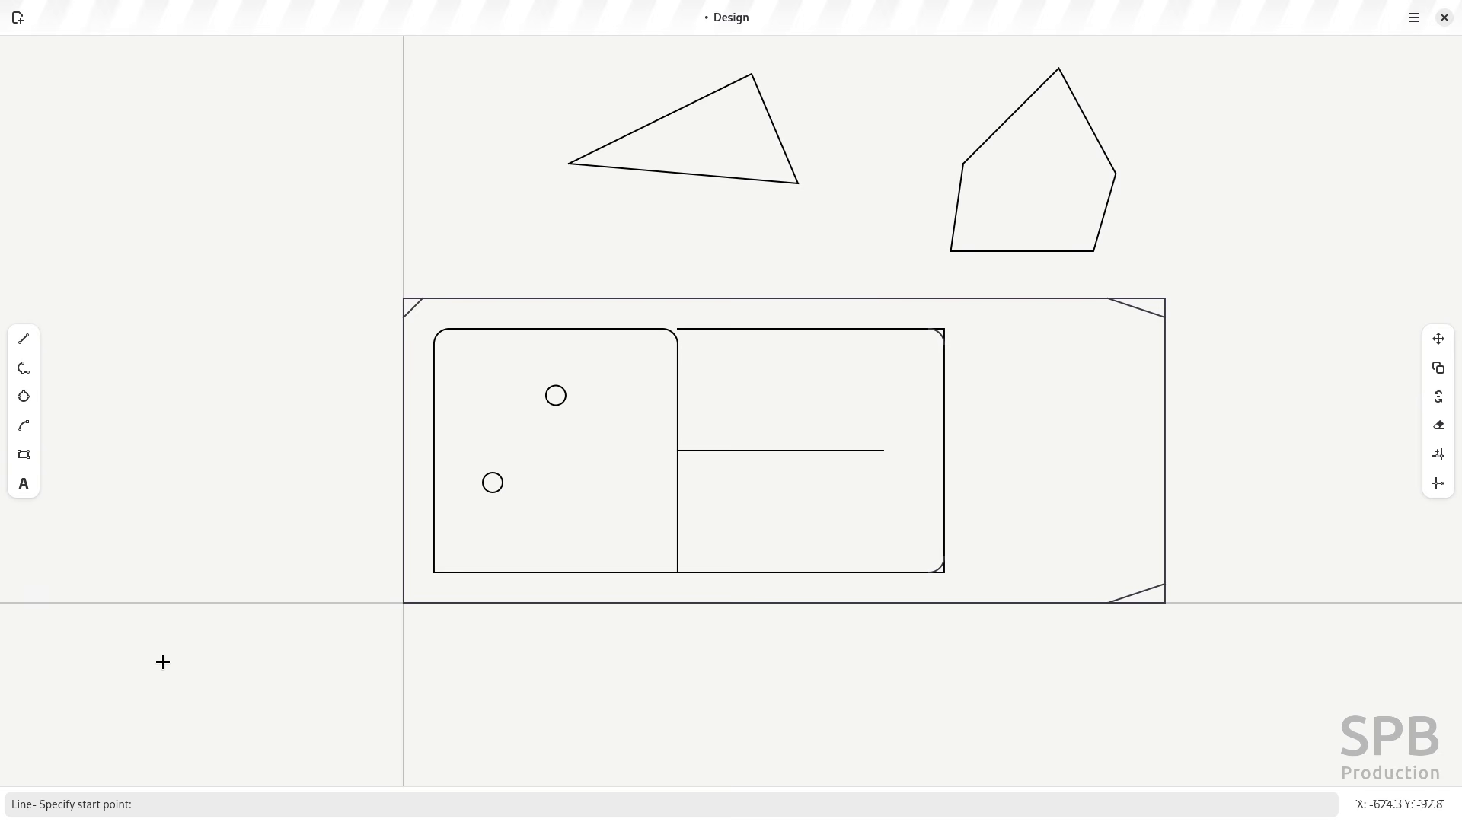
left_click(166, 197)
left_click(274, 89)
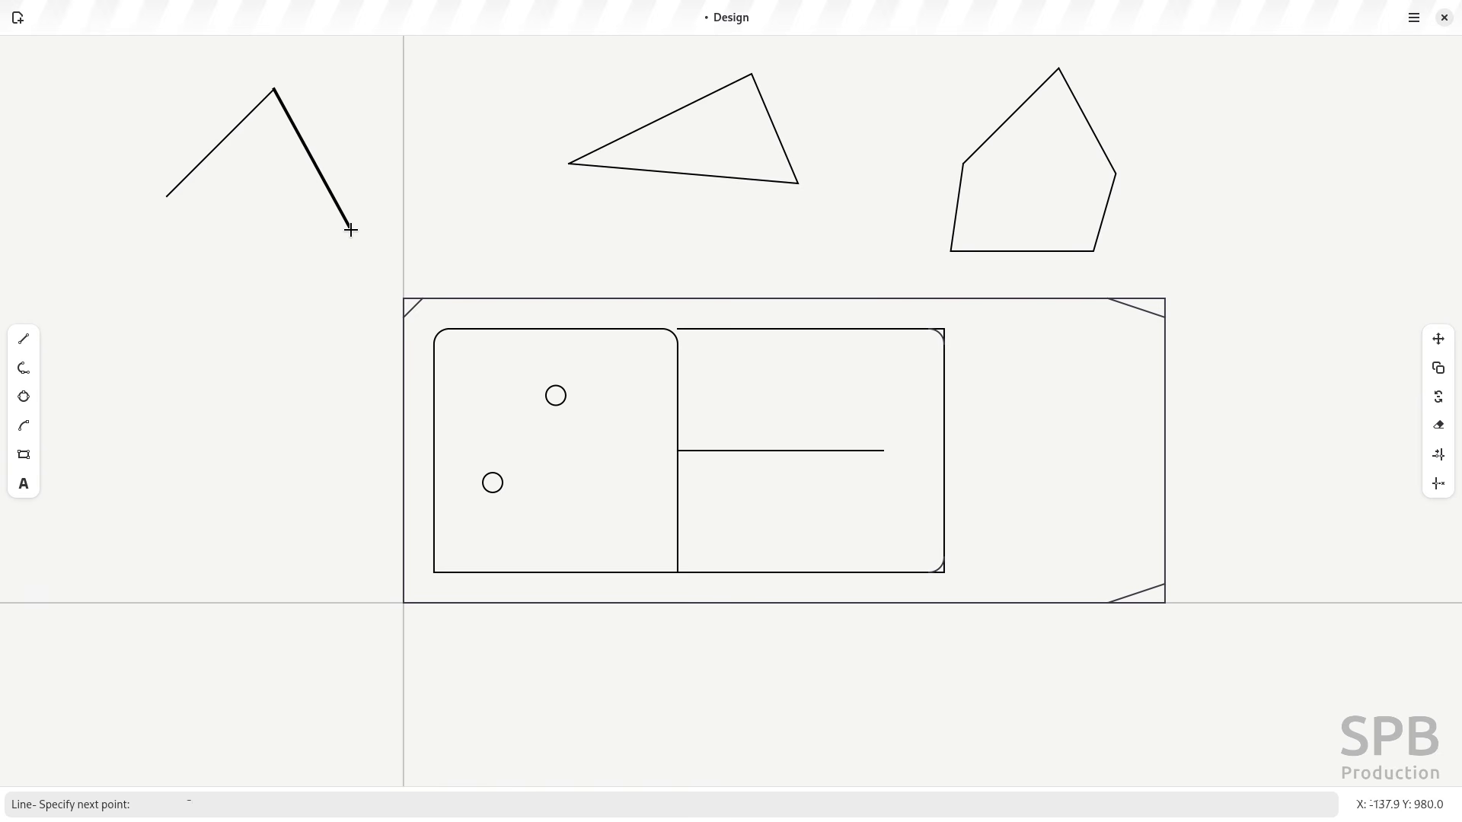
left_click(351, 229)
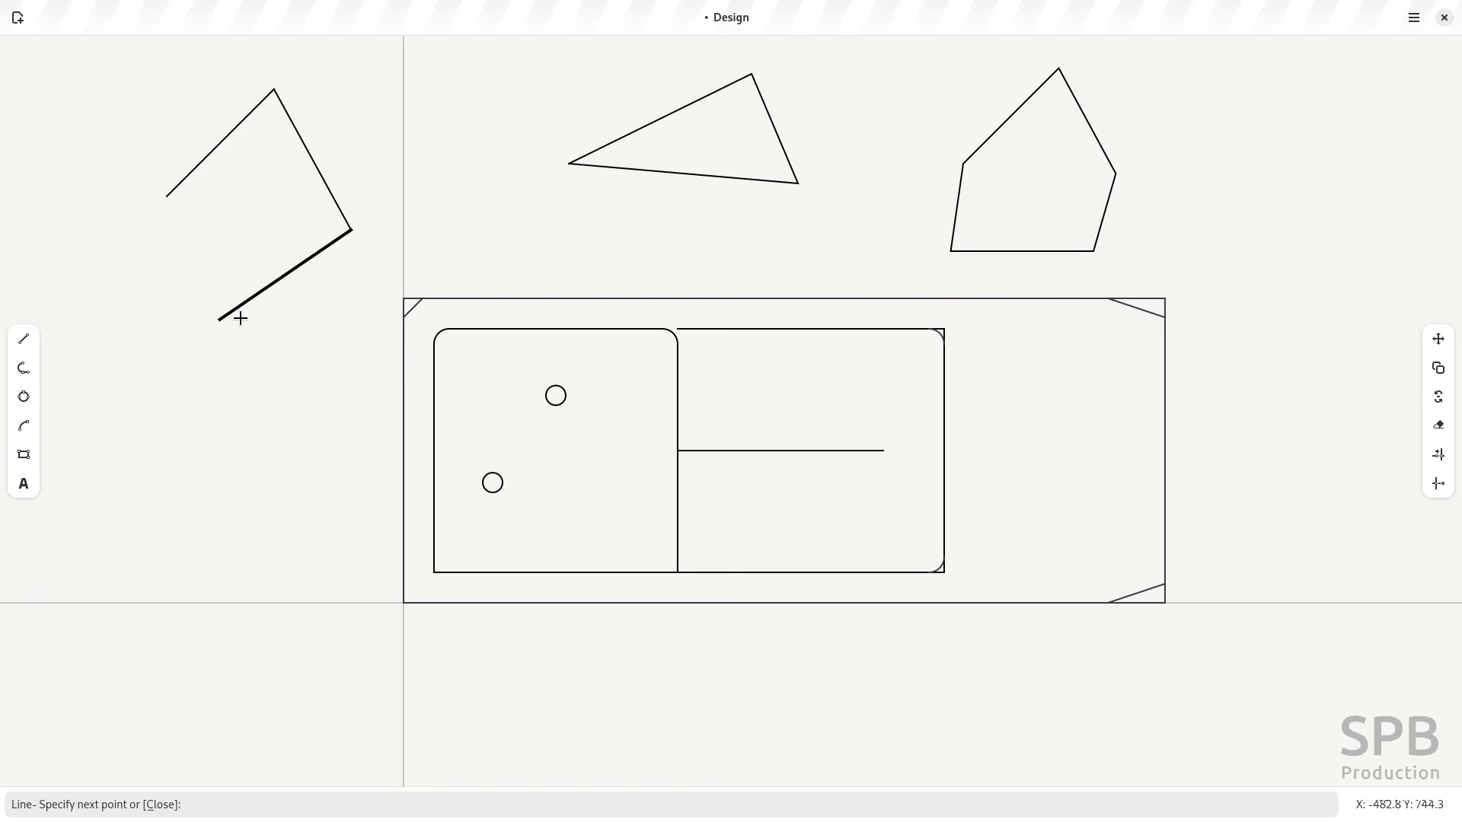
left_click(217, 364)
left_click(132, 314)
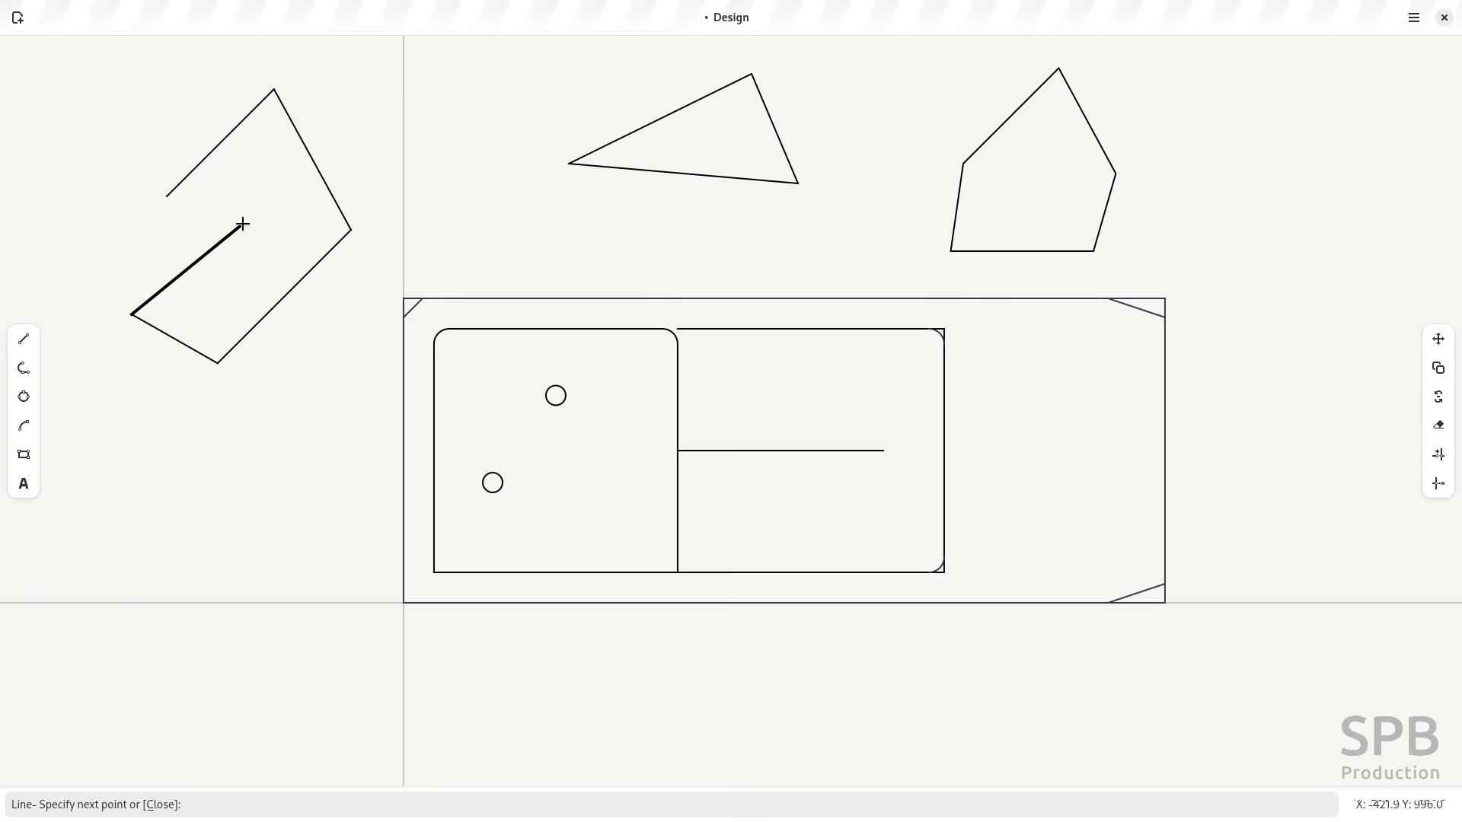
type("c")
key("Return")
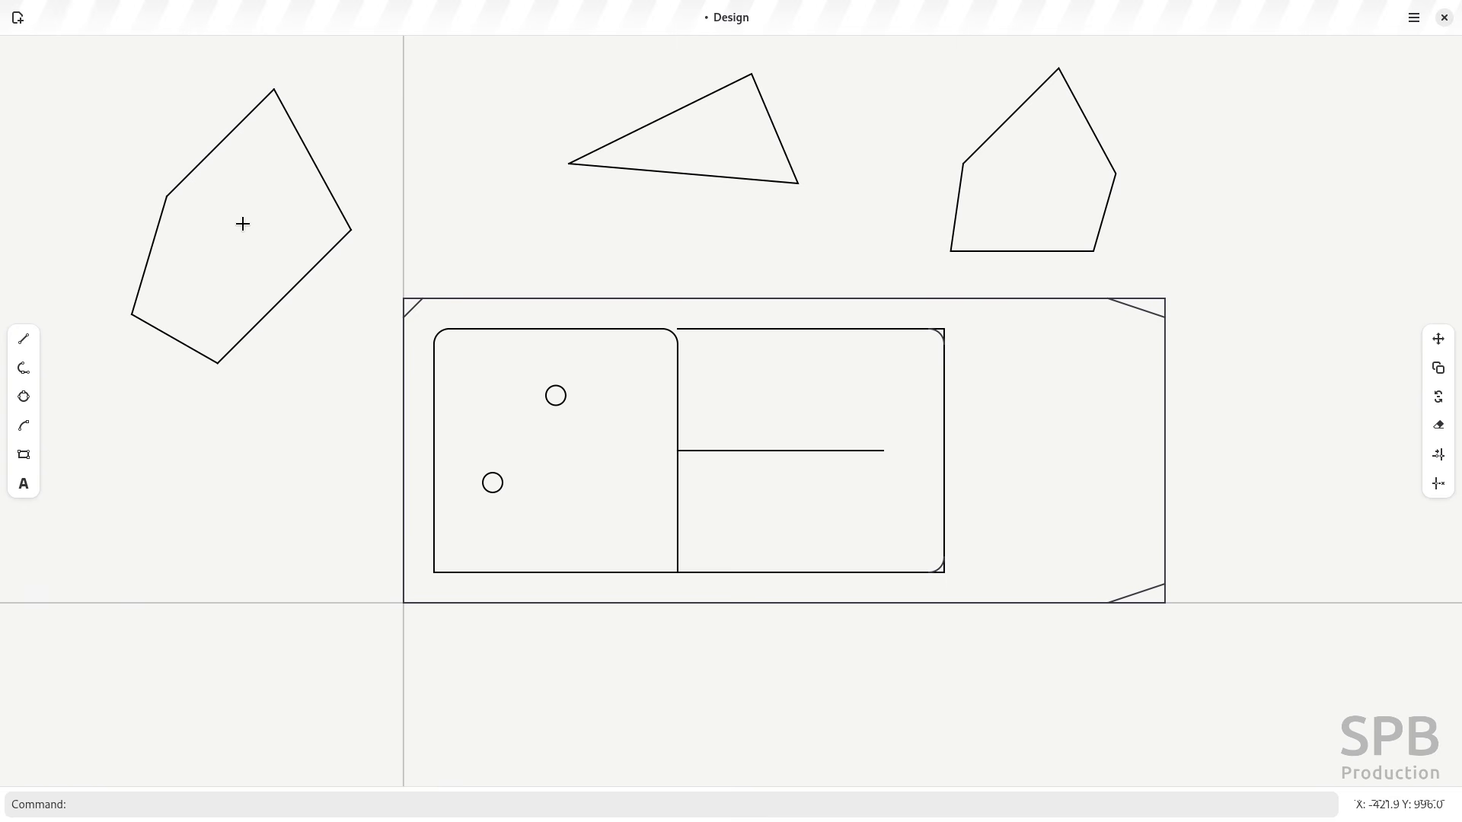
Step: Select two adjoining sides of the five-sided line outline to check whether they are separate objects, and clear the selection
left_click(160, 216)
left_click(178, 183)
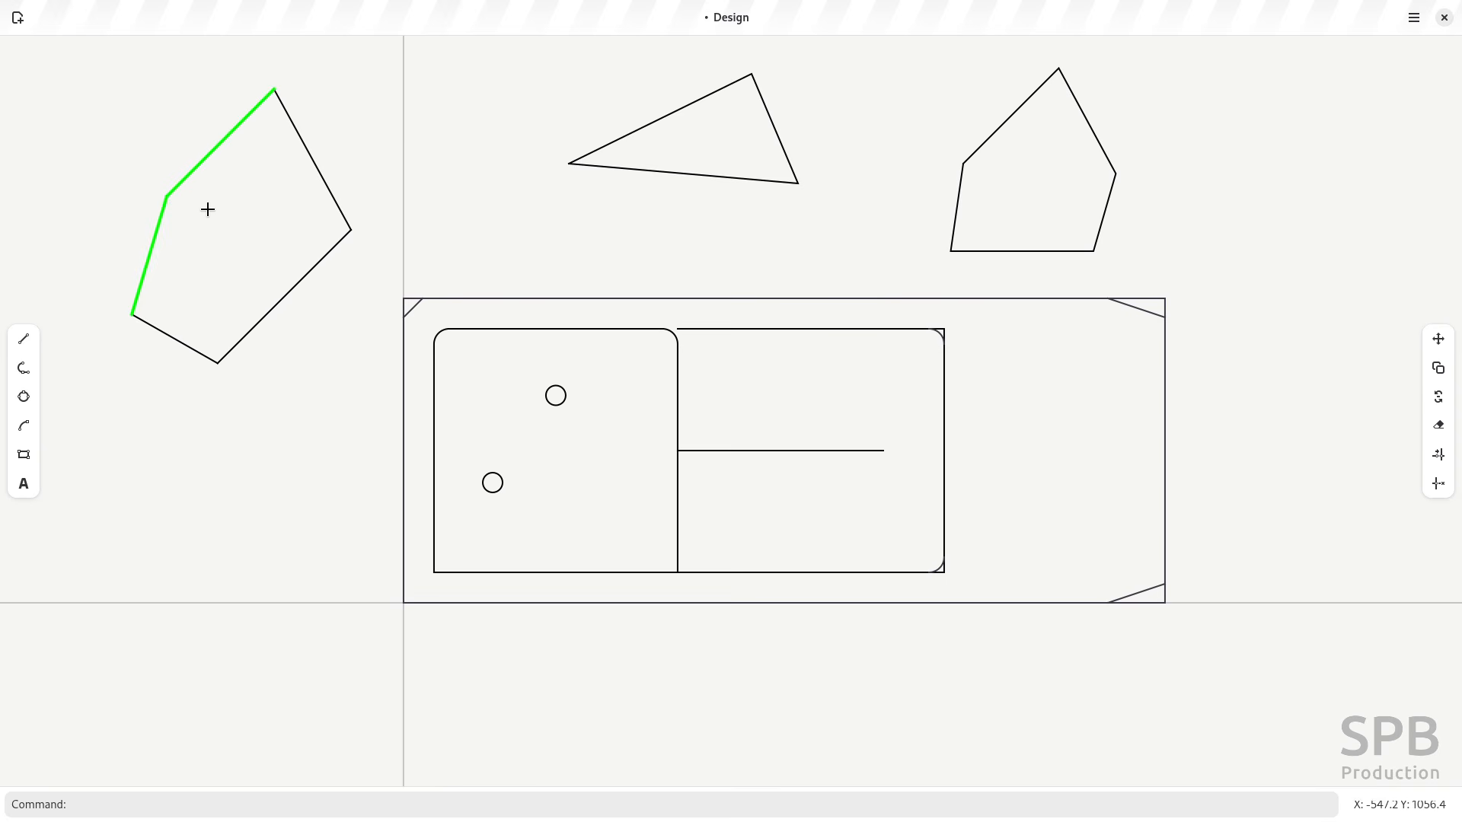
key("Escape")
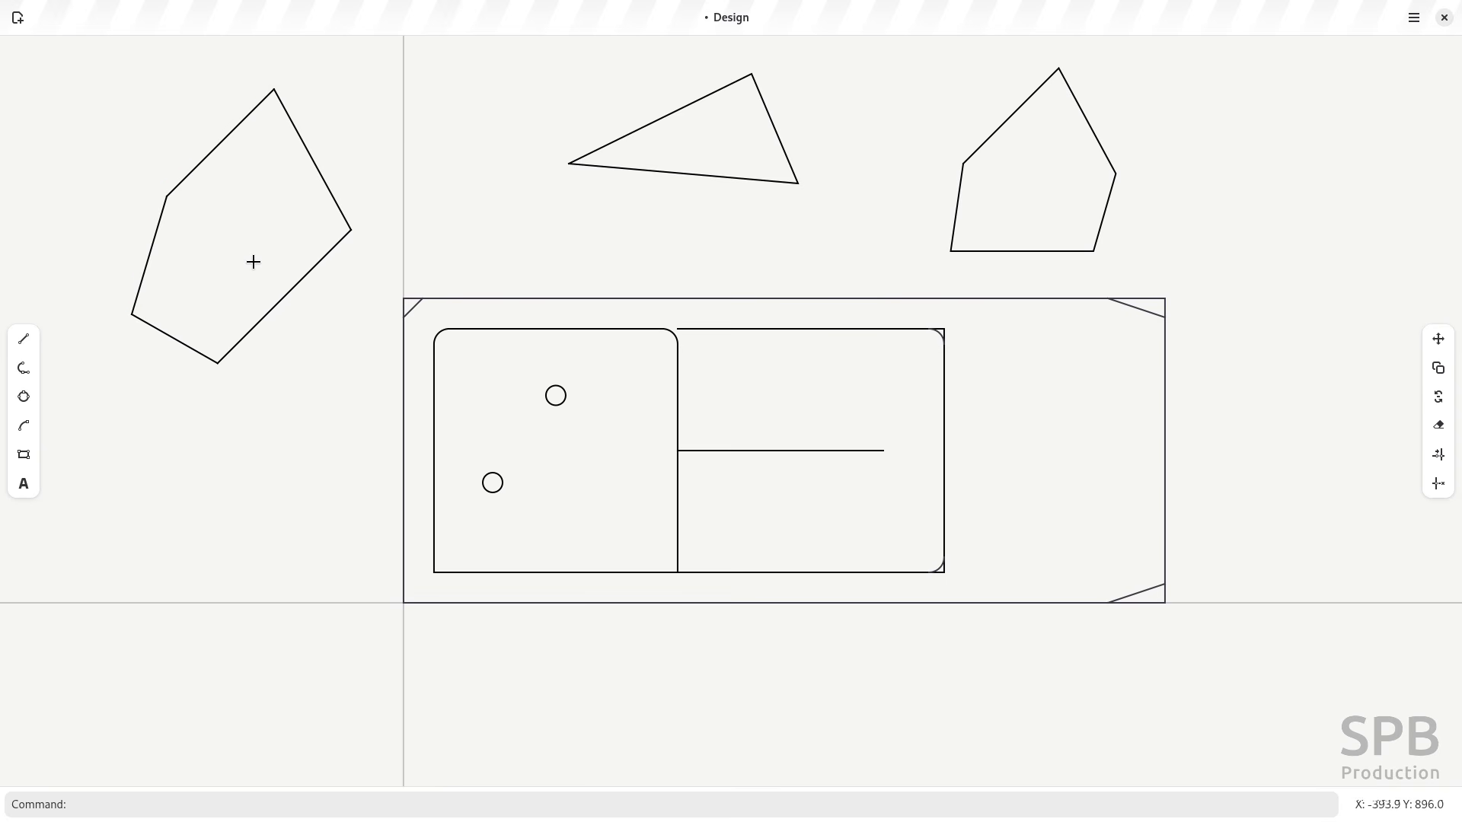
Step: Copy the horizontal line in the right inner rectangle 160 upward and 160 downward
left_click(813, 450)
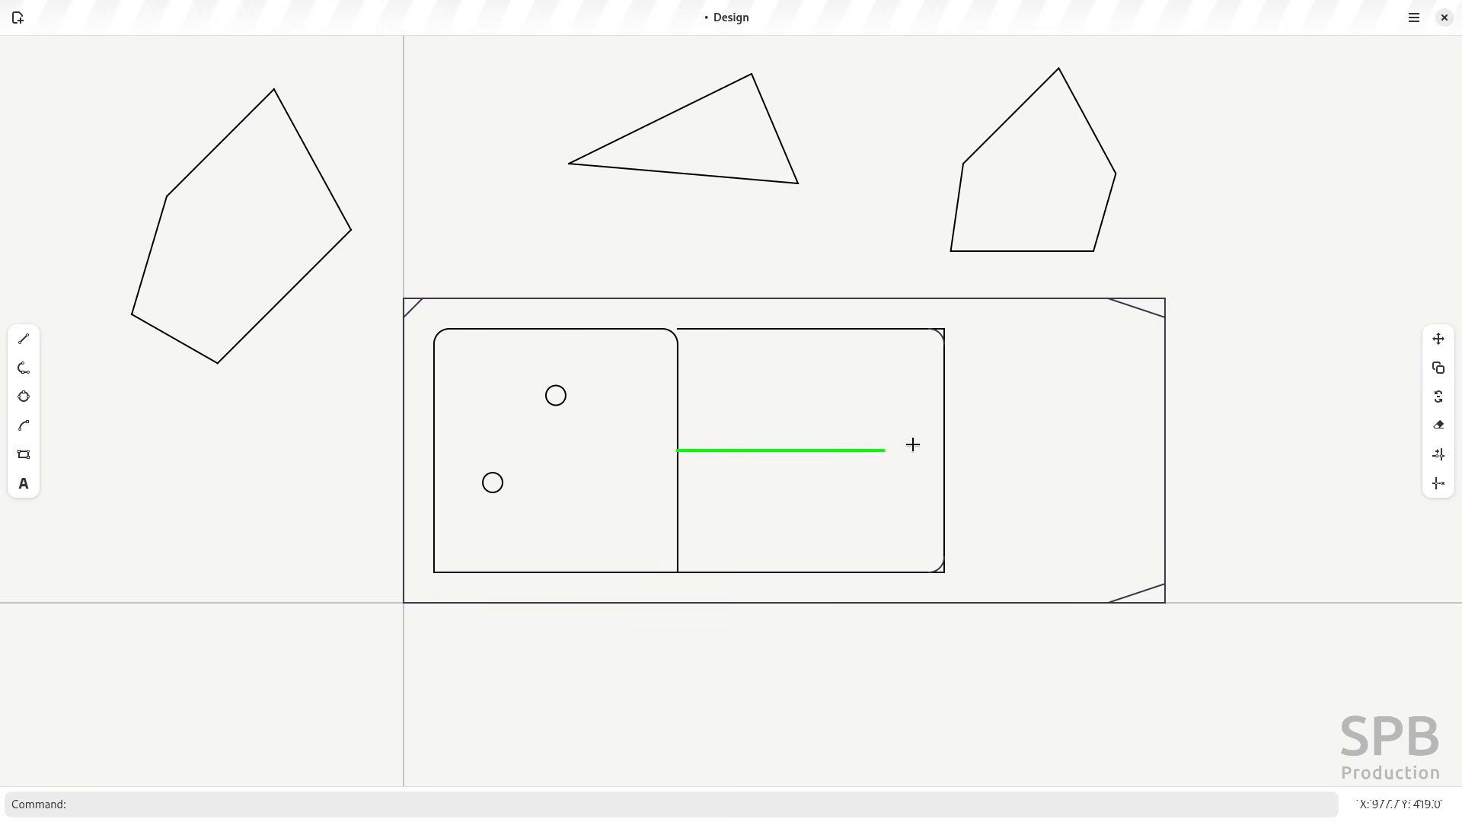
left_click(1438, 368)
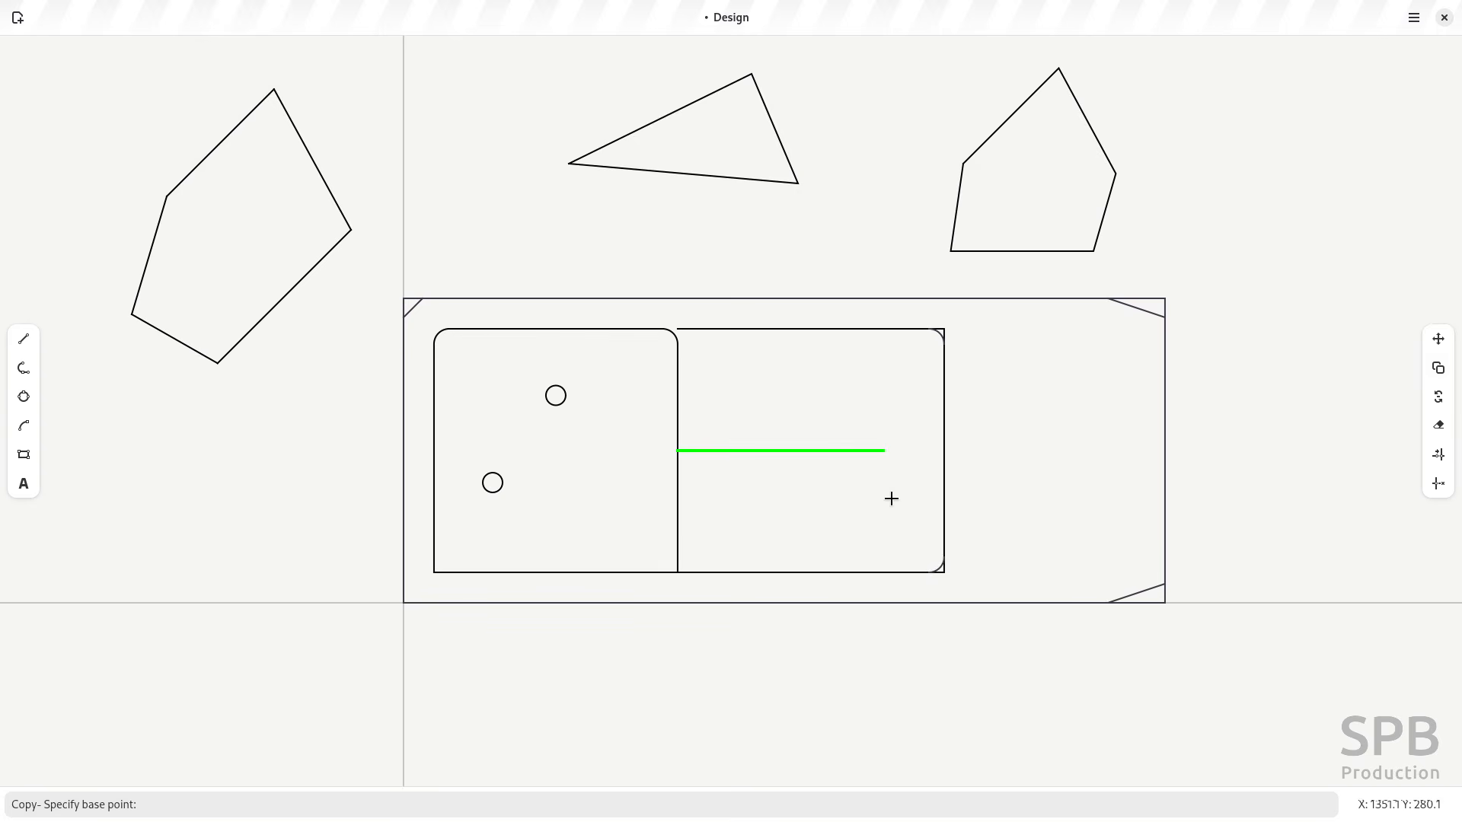
left_click(781, 449)
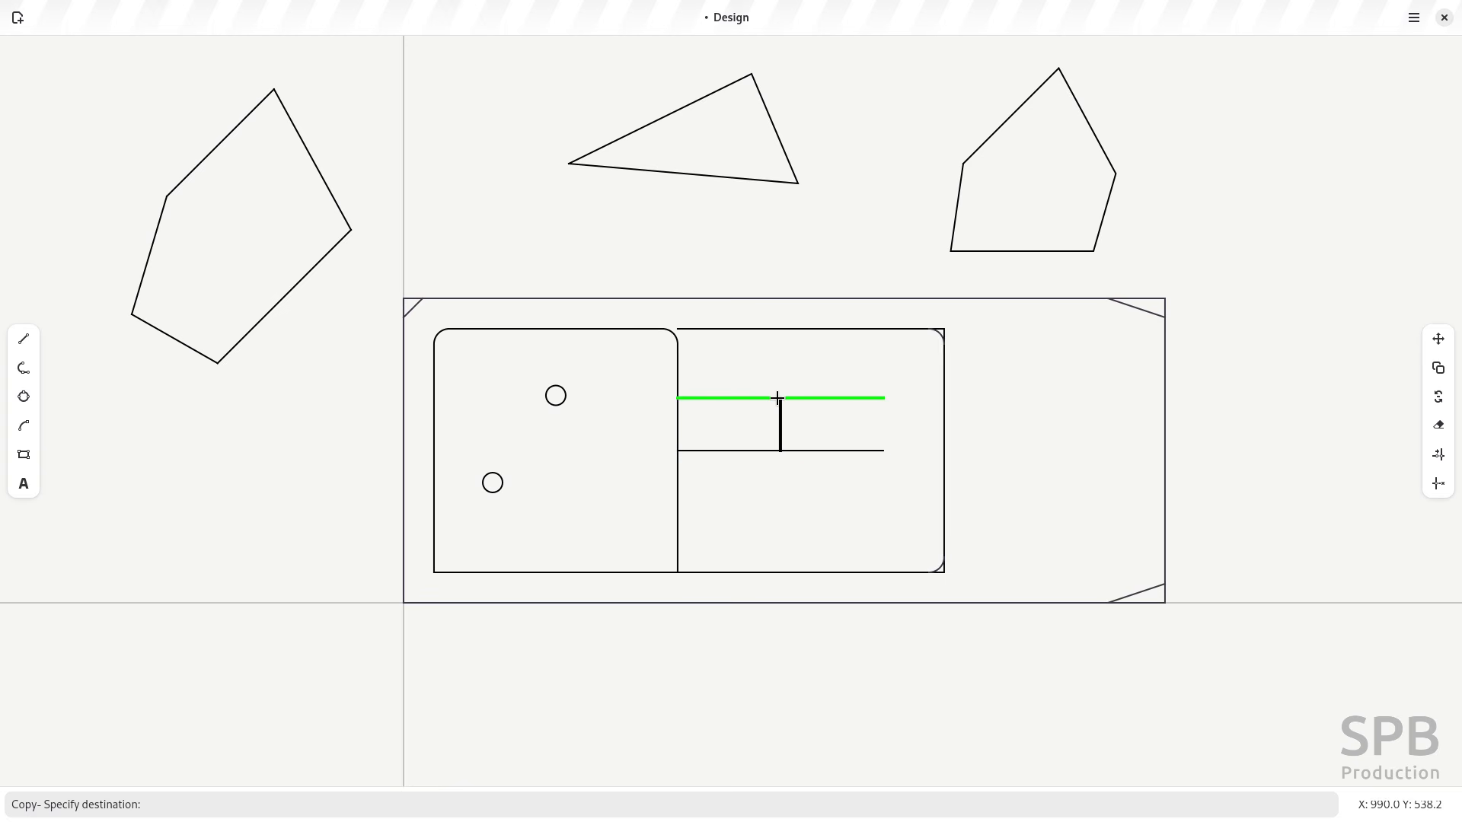
type("160")
key("Return")
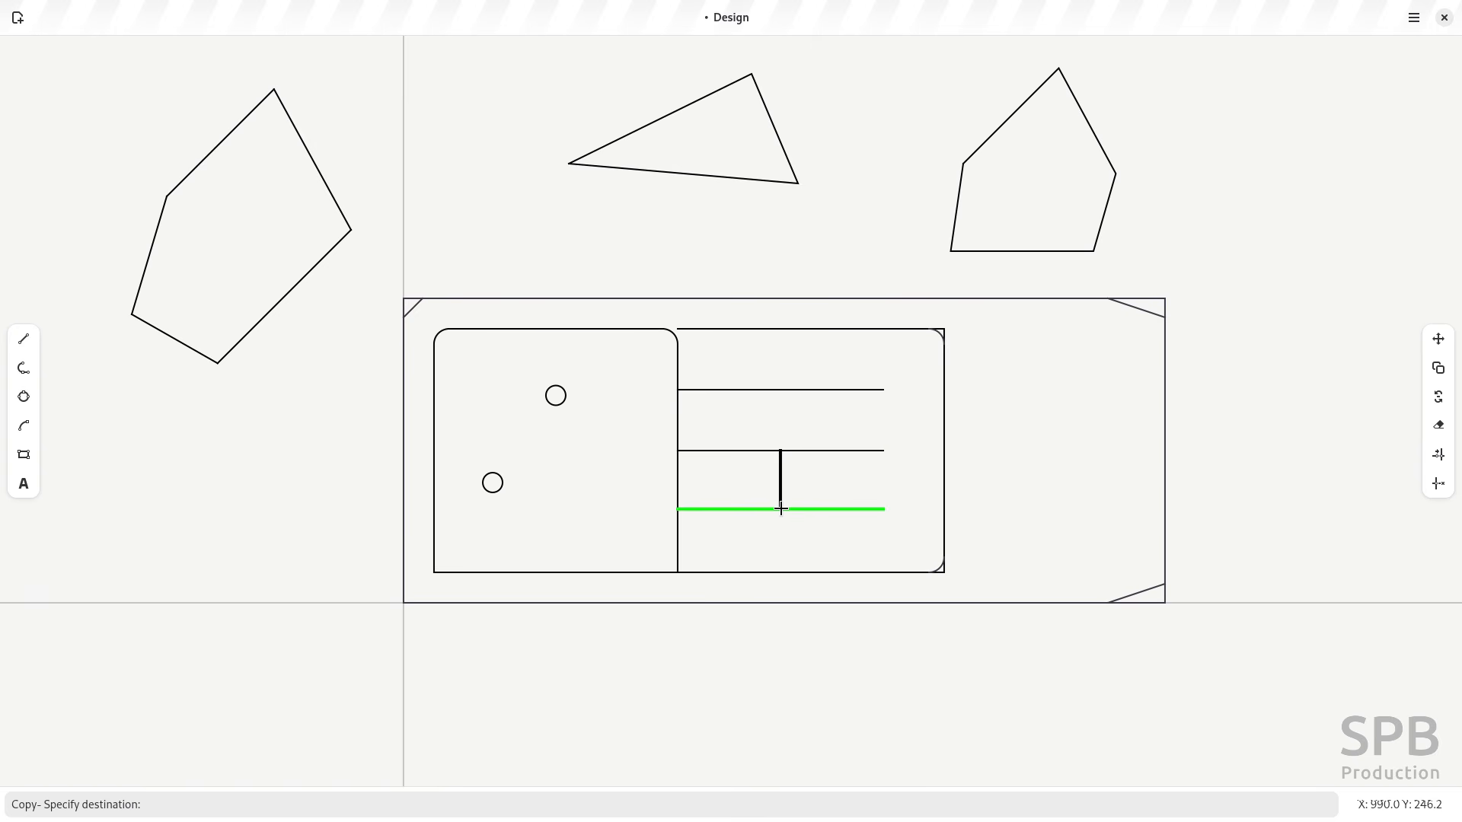
type("160")
key("Return")
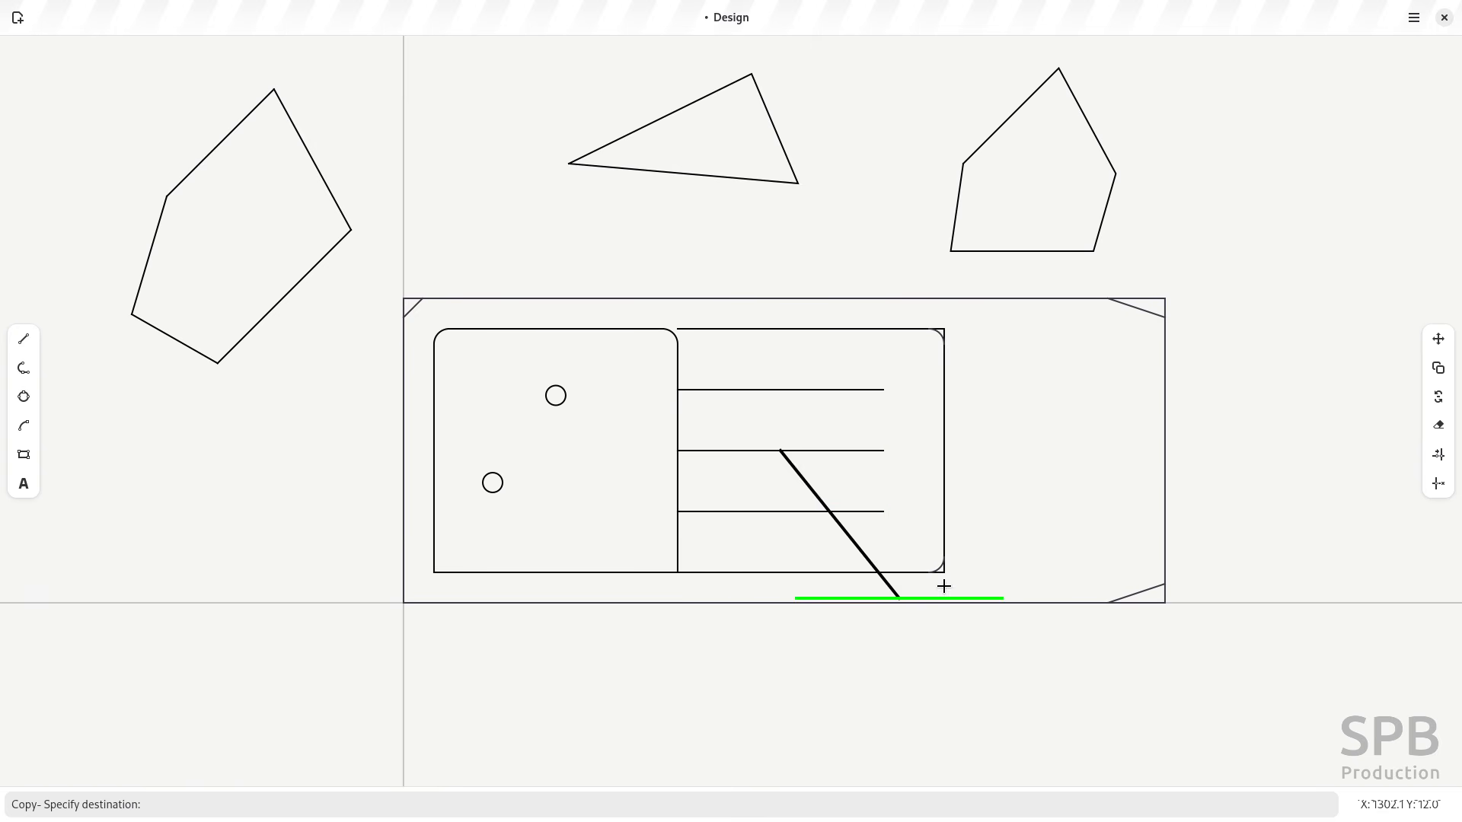
Step: Place four more copies of the horizontal line in a column right of the outer rectangle and end the Copy command
left_click(1294, 461)
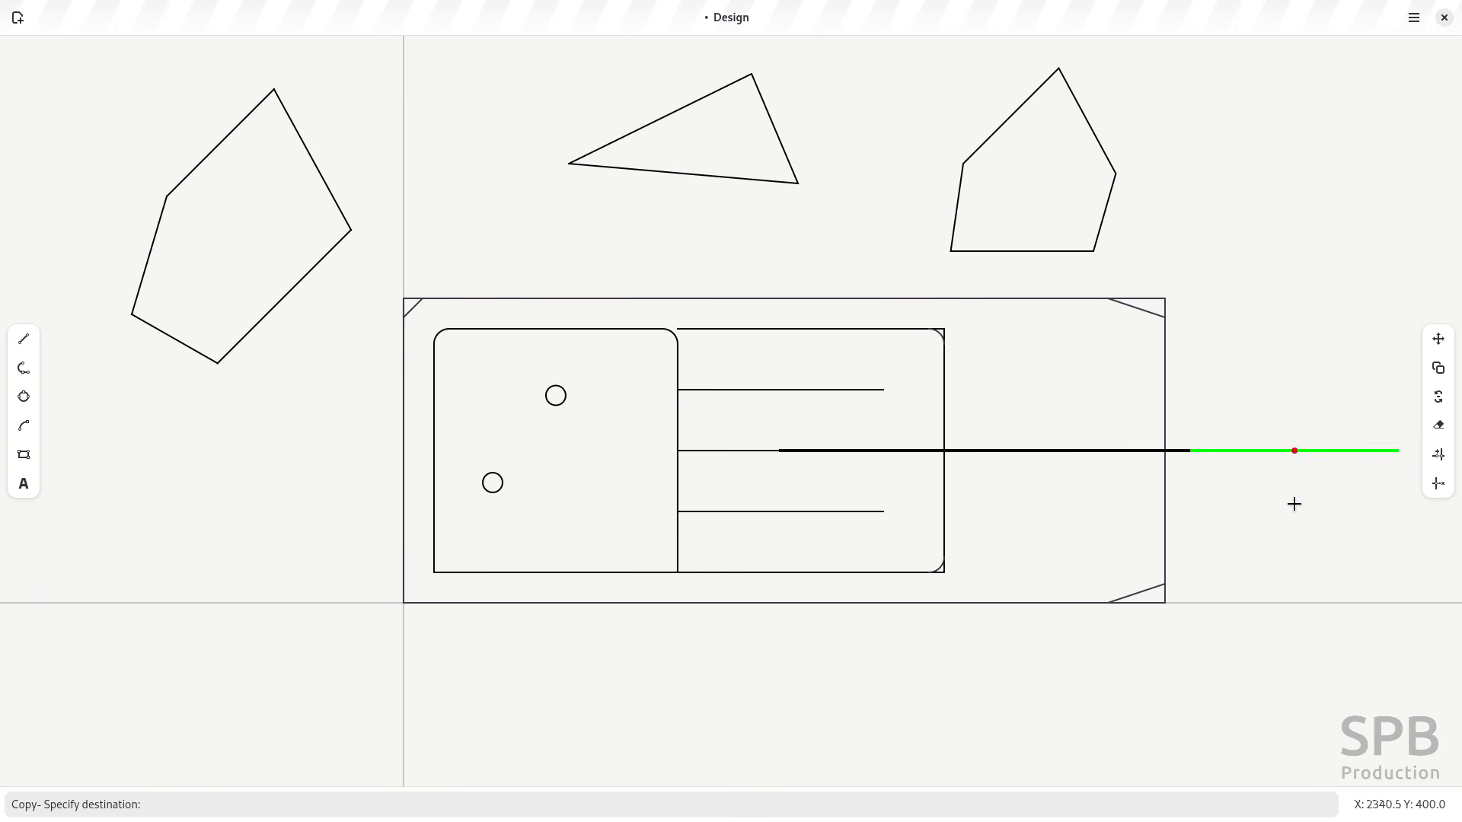
left_click(1293, 530)
left_click(1294, 399)
left_click(1292, 299)
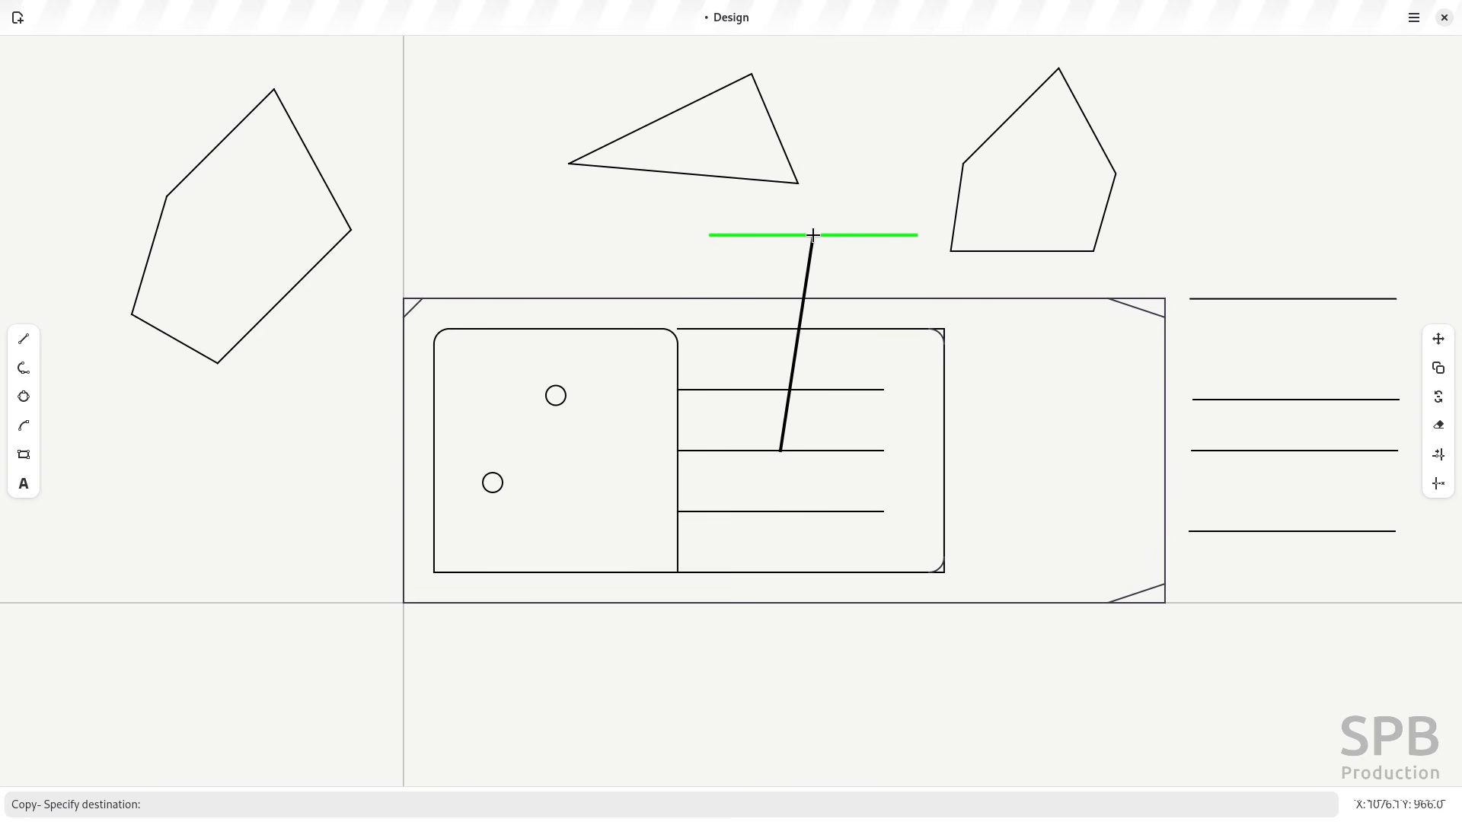
key("Escape")
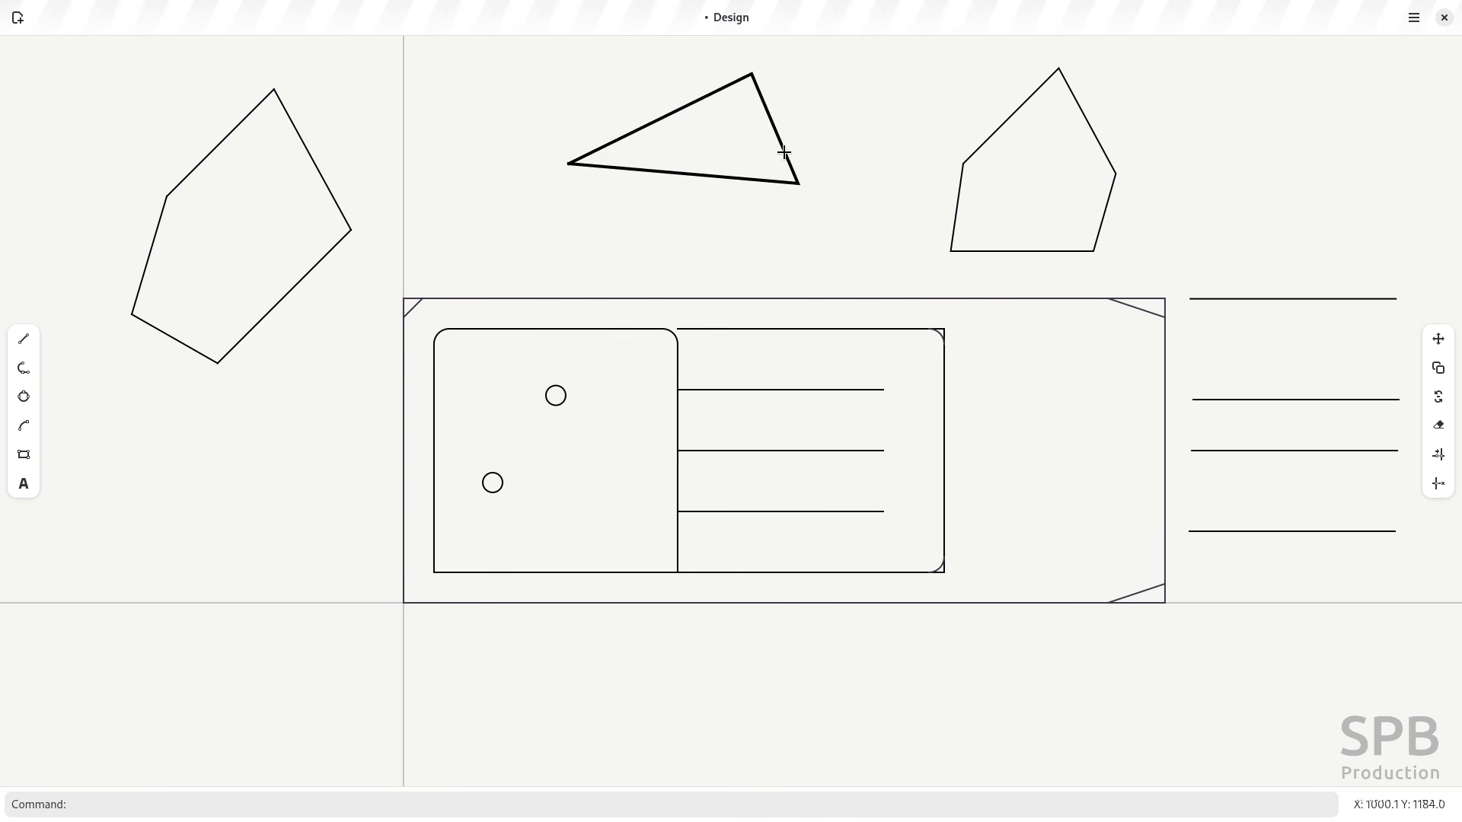
Step: Set the triangular polyline's line width to 6 in its properties and close them
double_click(785, 156)
left_click(816, 241)
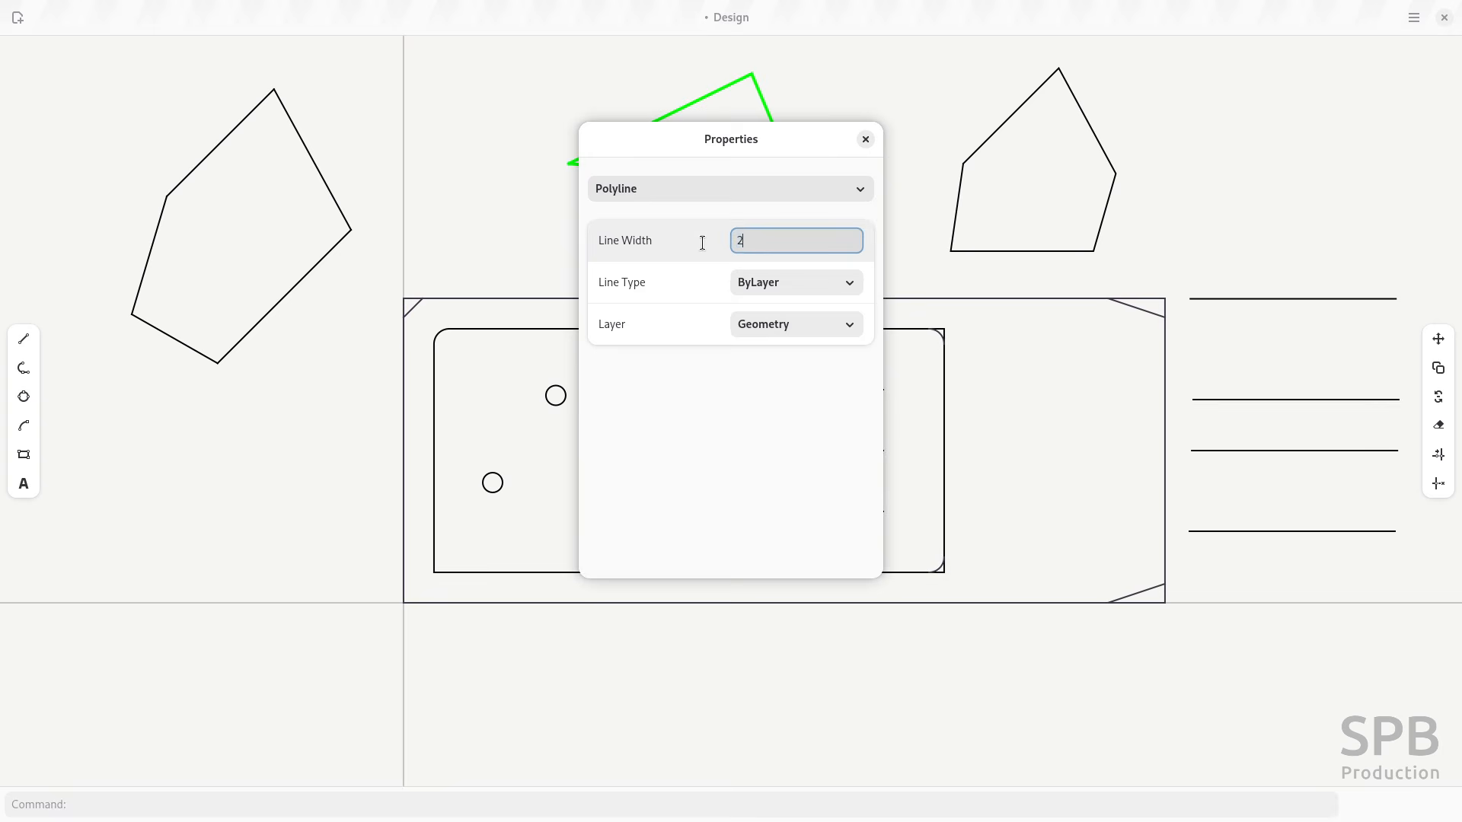
key("BackSpace")
type("5")
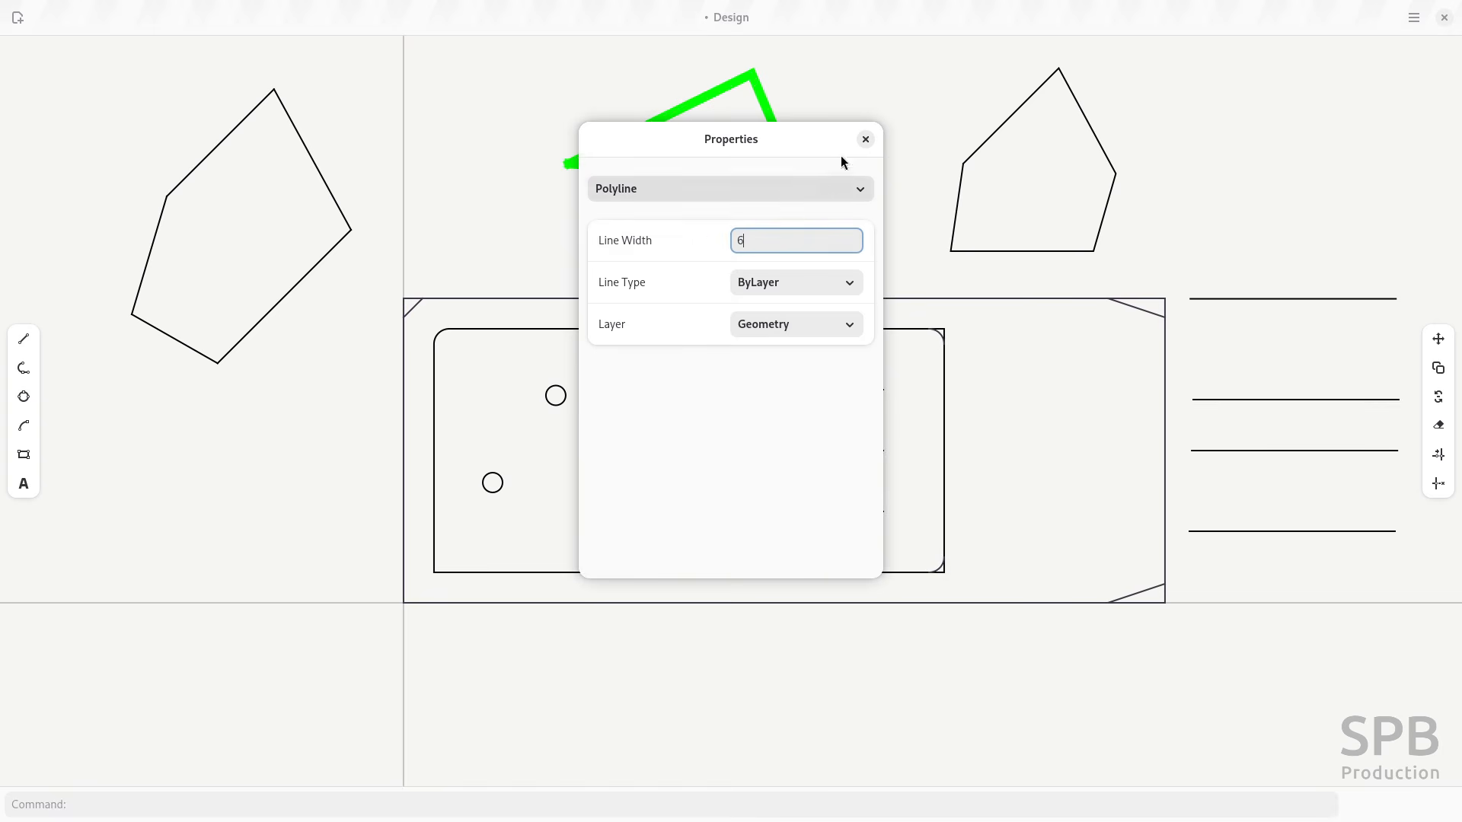
left_click(865, 138)
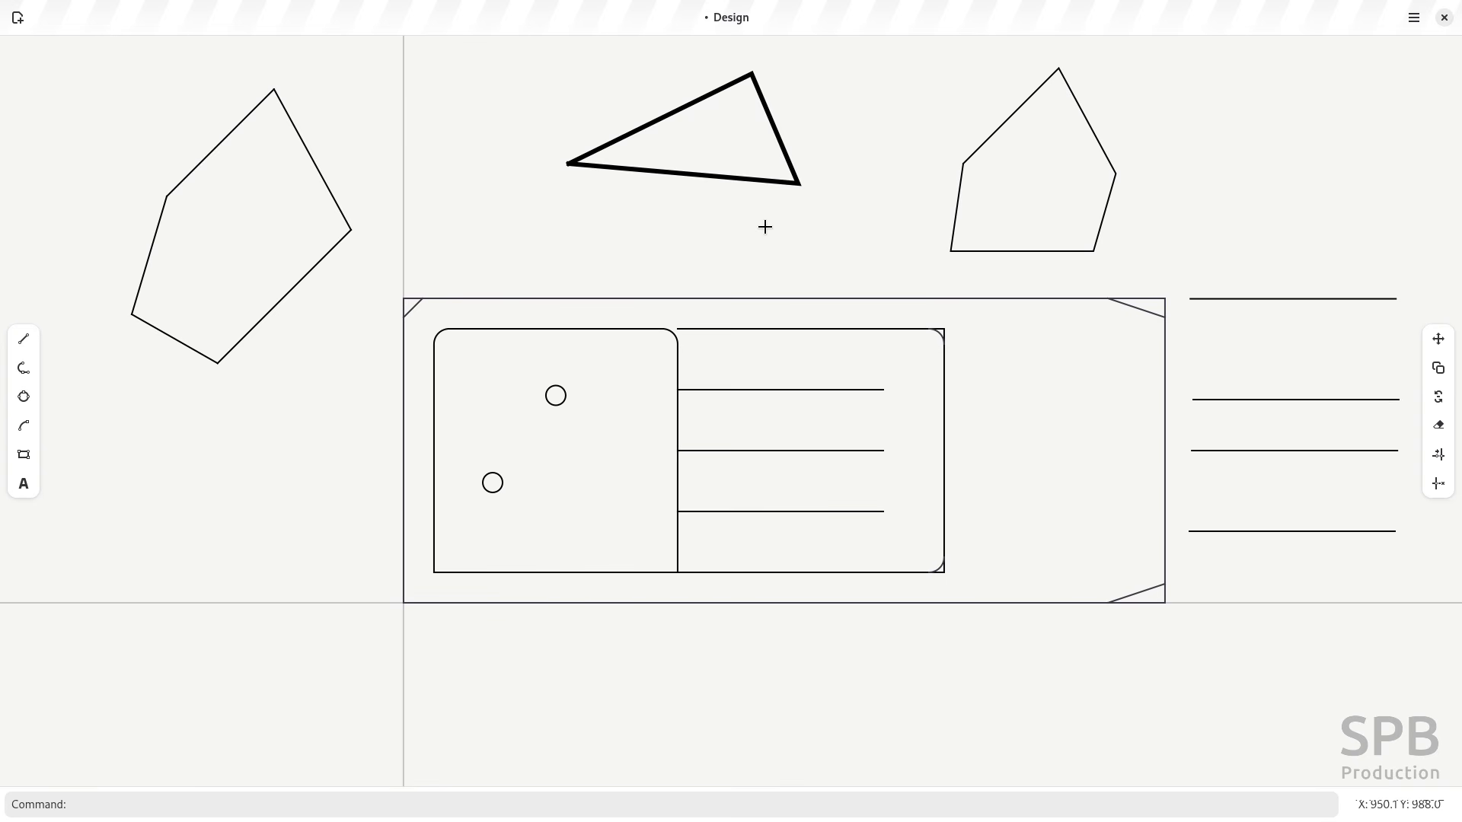
Step: Match the triangle's properties onto the upper-right side of the left outline and the five-sided polyline with MatchProp
left_click(778, 142)
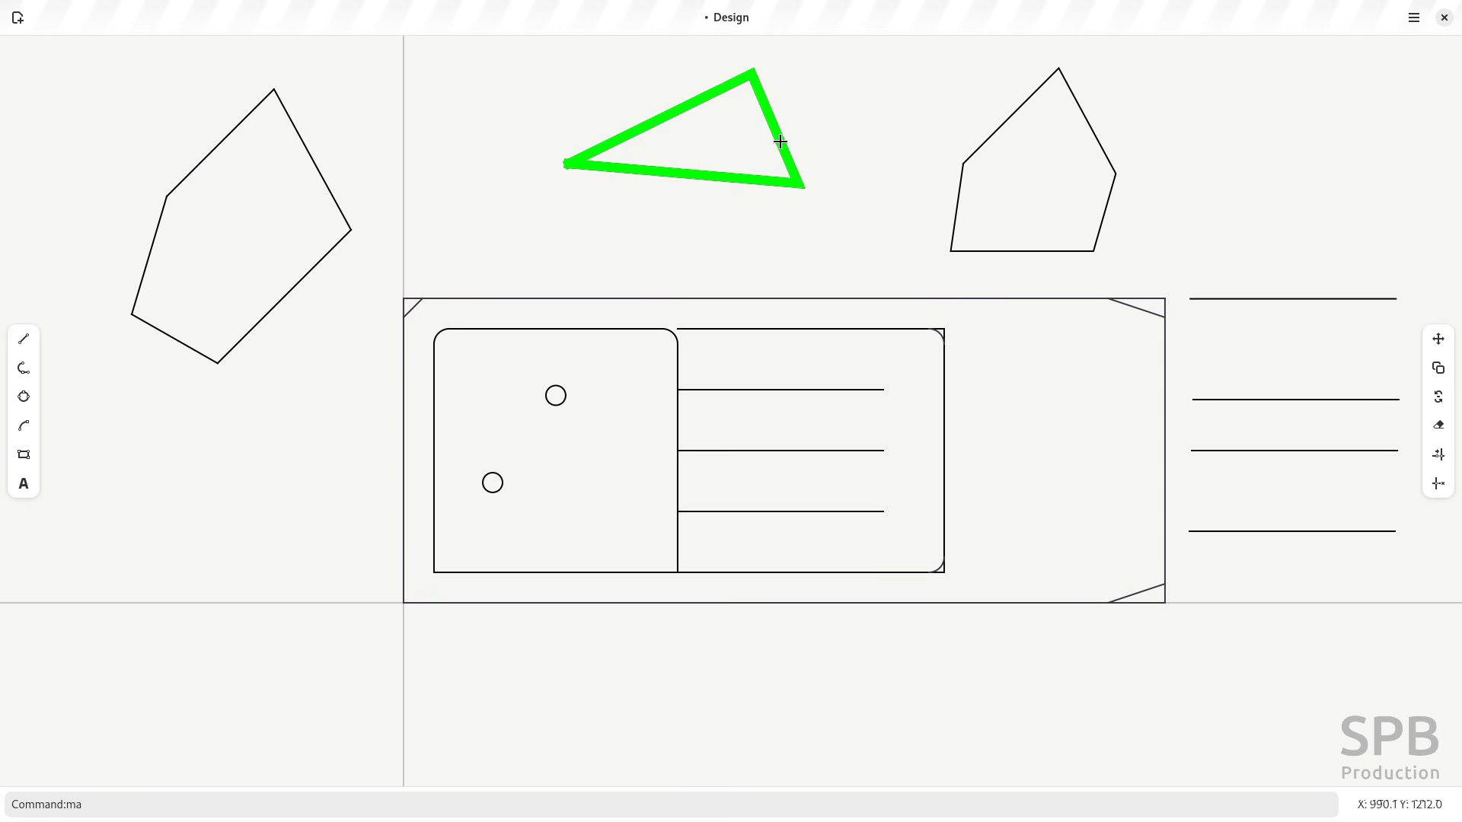
key("Return")
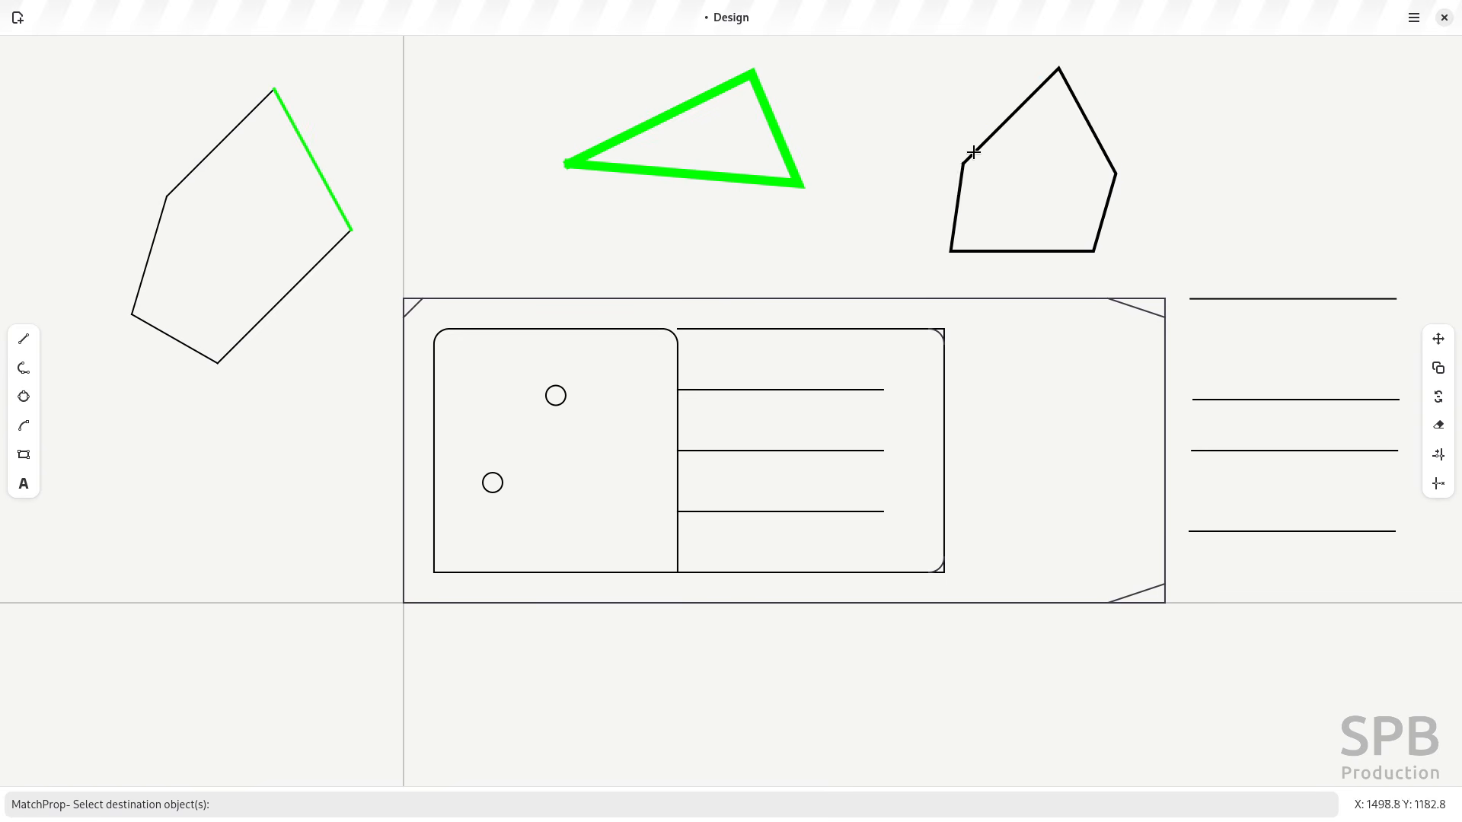
left_click(970, 156)
key("Return")
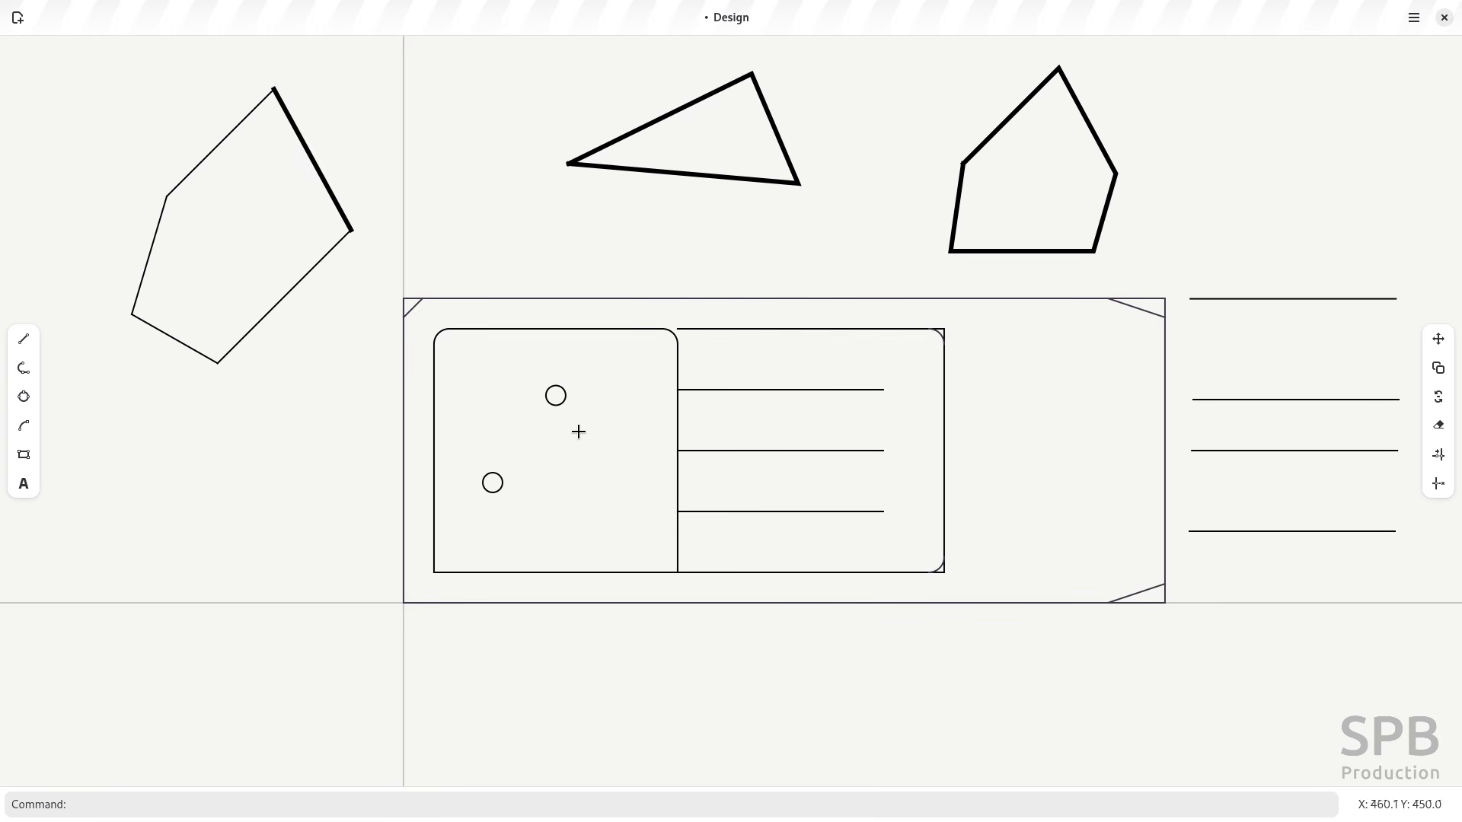
Step: Hatch the rounded left inner rectangle with the Hatch command, selecting both circles inside it as nested elements left unfilled
left_click(584, 328)
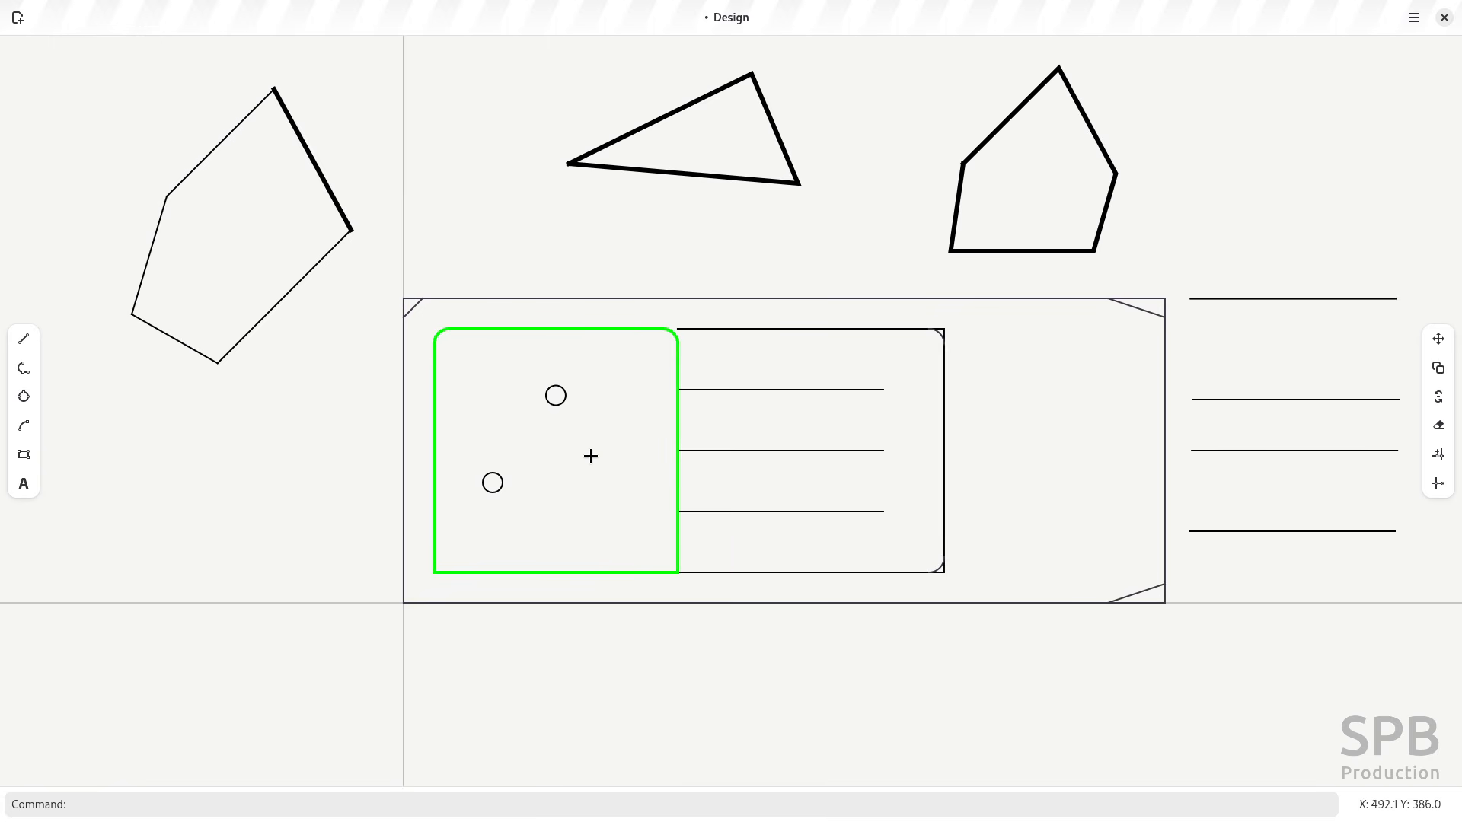
left_click(599, 397)
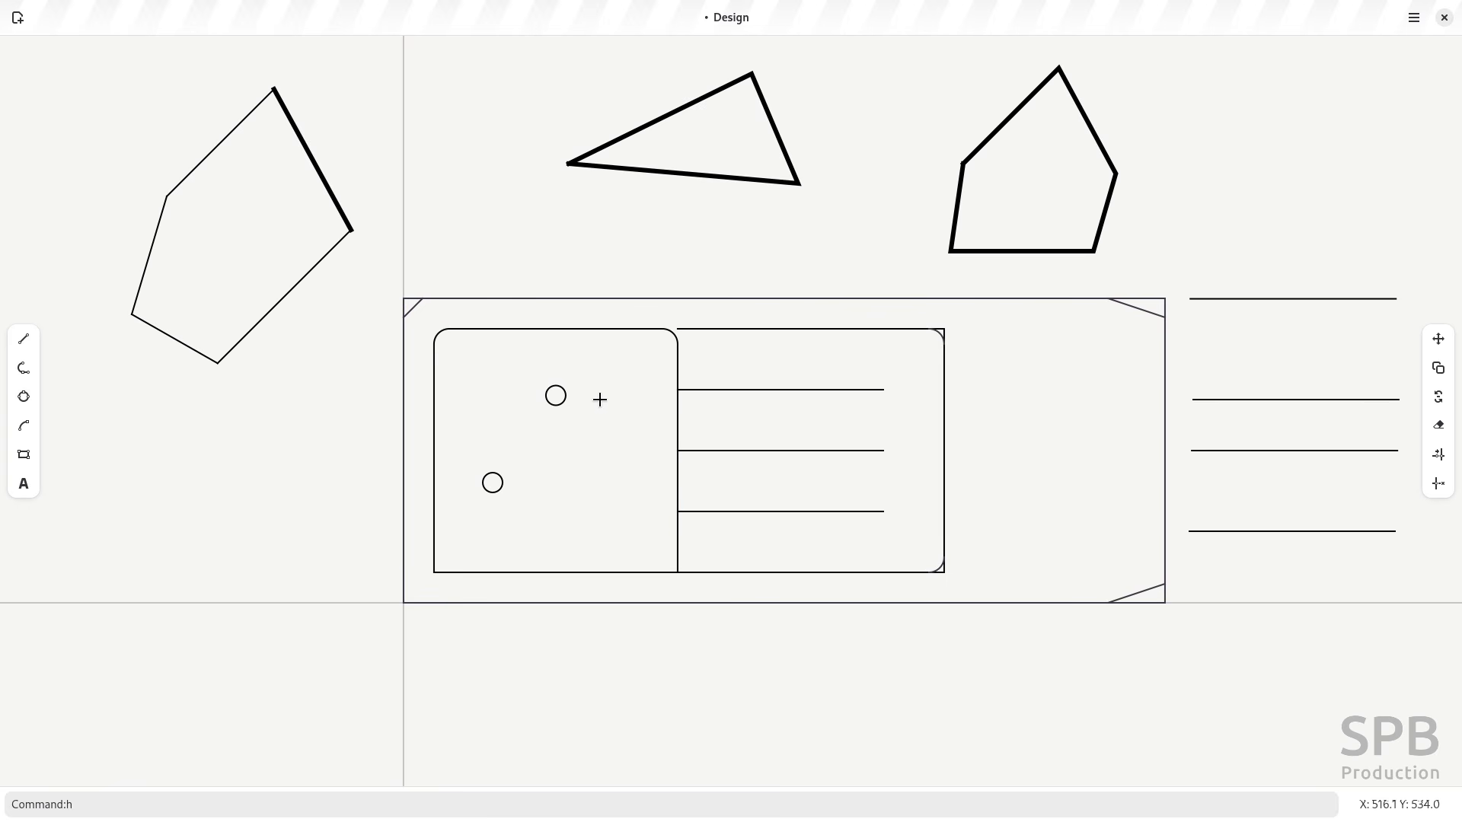
key("Return")
left_click(597, 329)
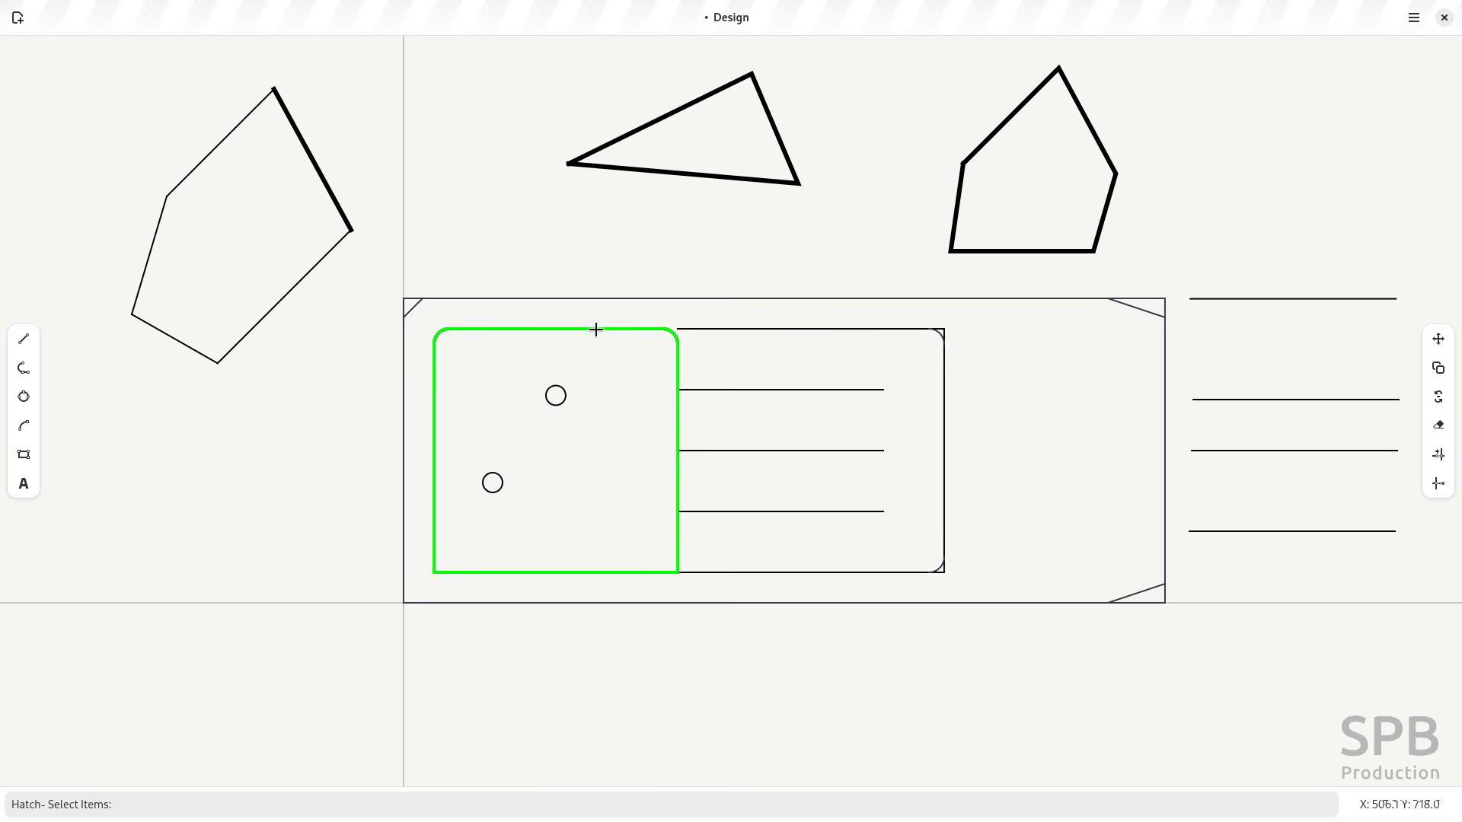
left_click(565, 396)
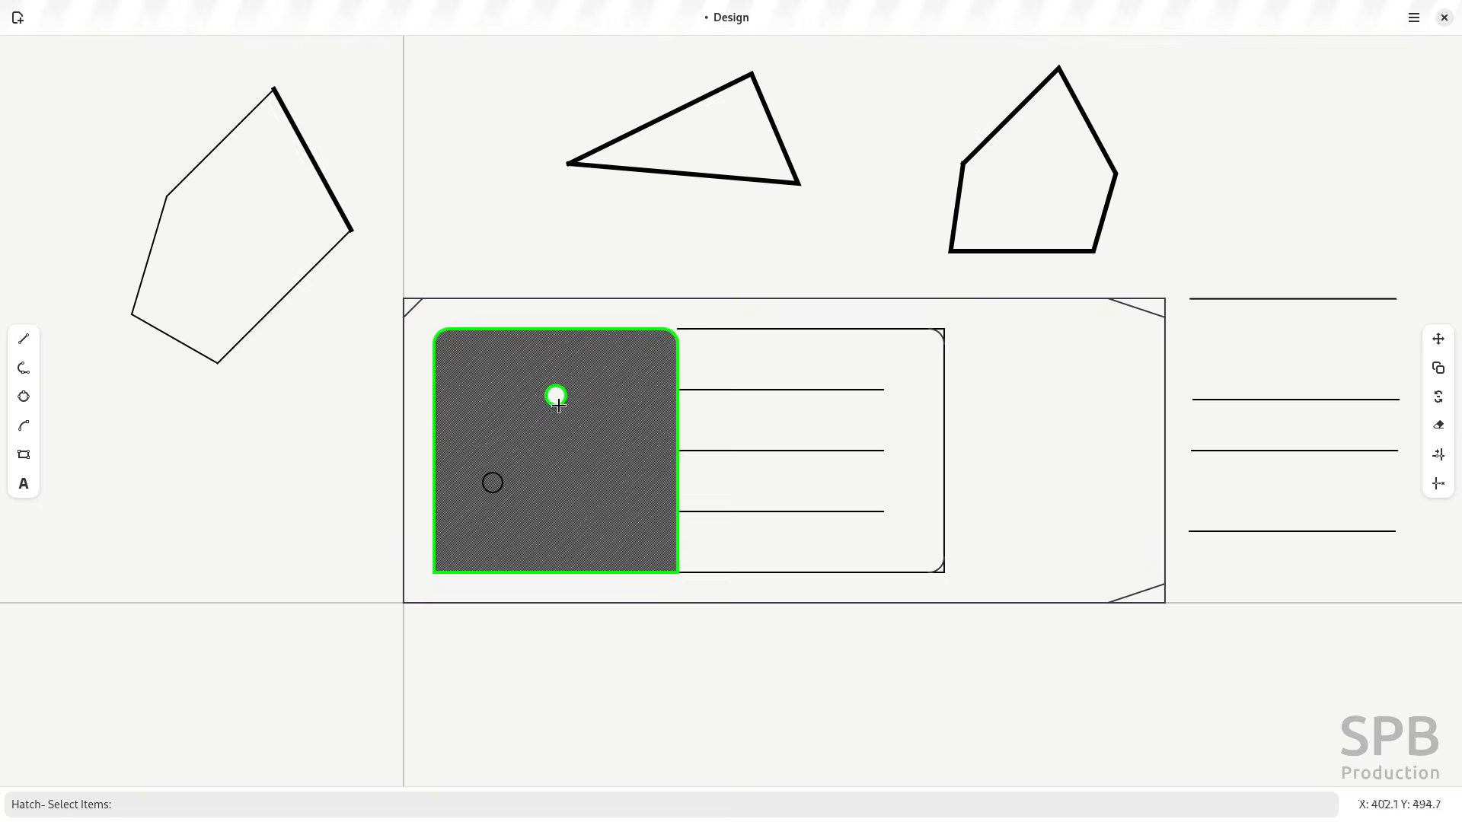
left_click(497, 479)
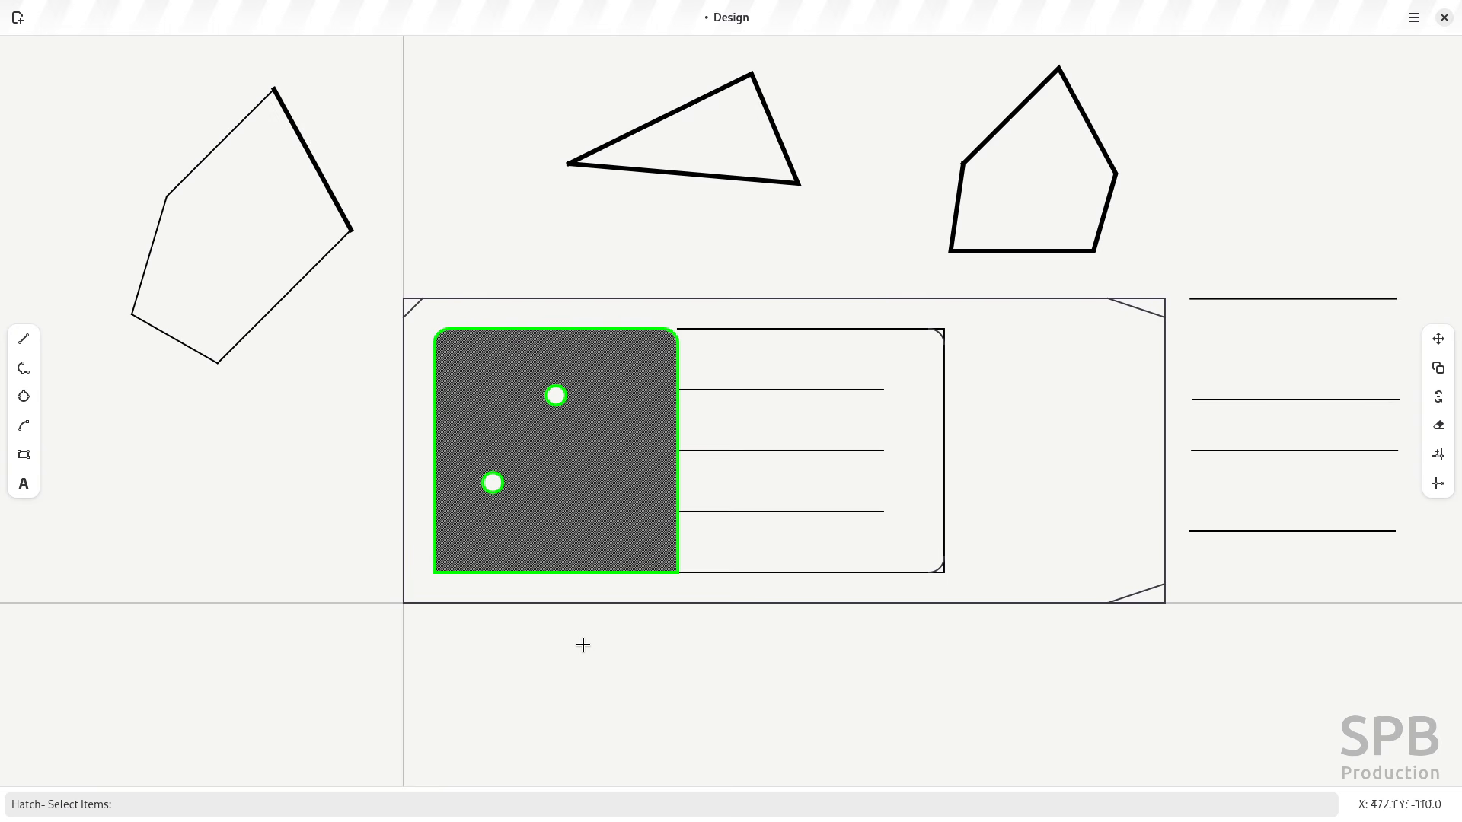
key("Return")
Step: Try a scale of 50 for the new hatch in its properties, settle on 25 and close them
left_click(576, 493)
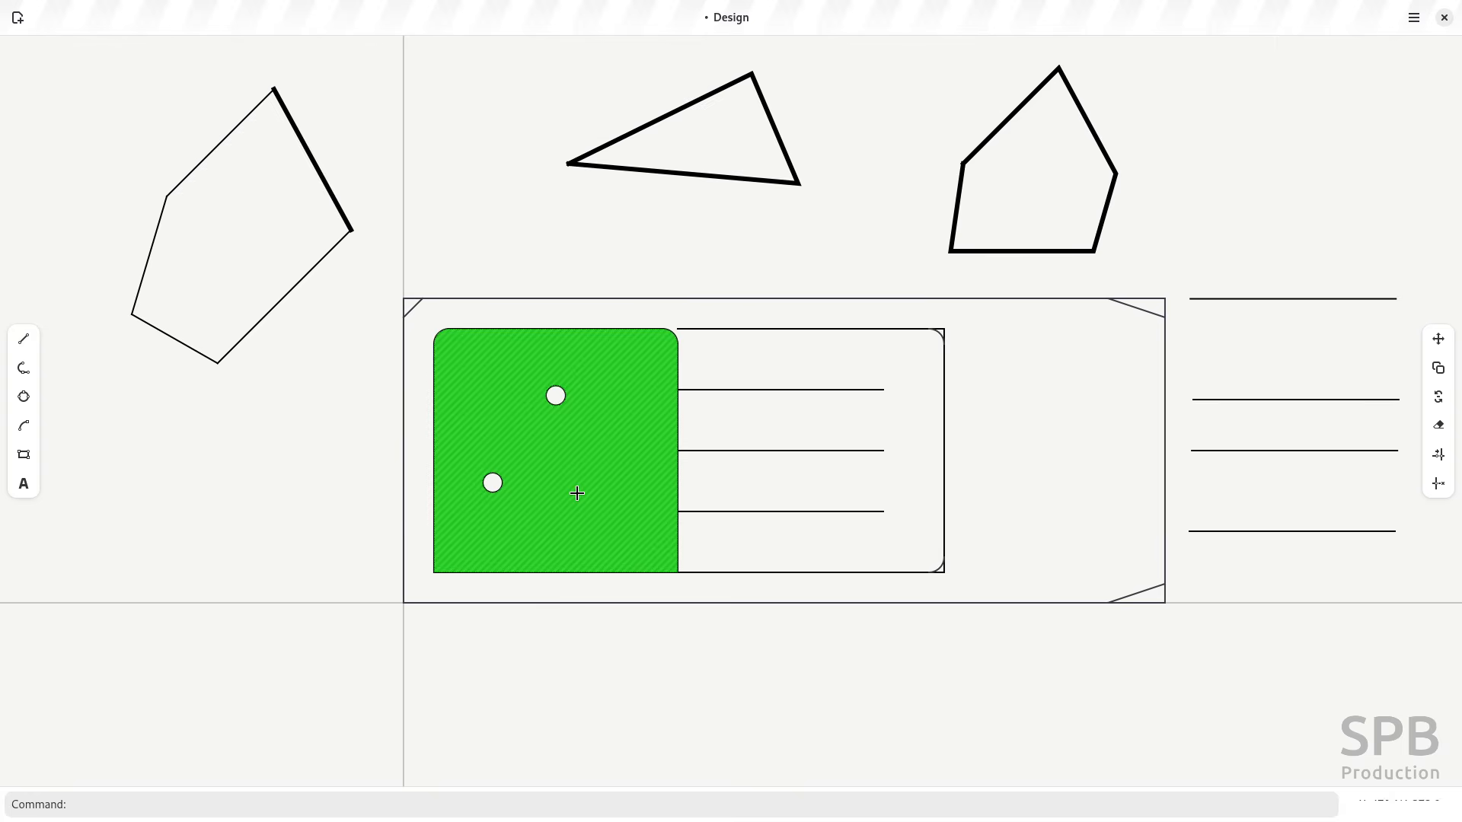
key("ctrl+1")
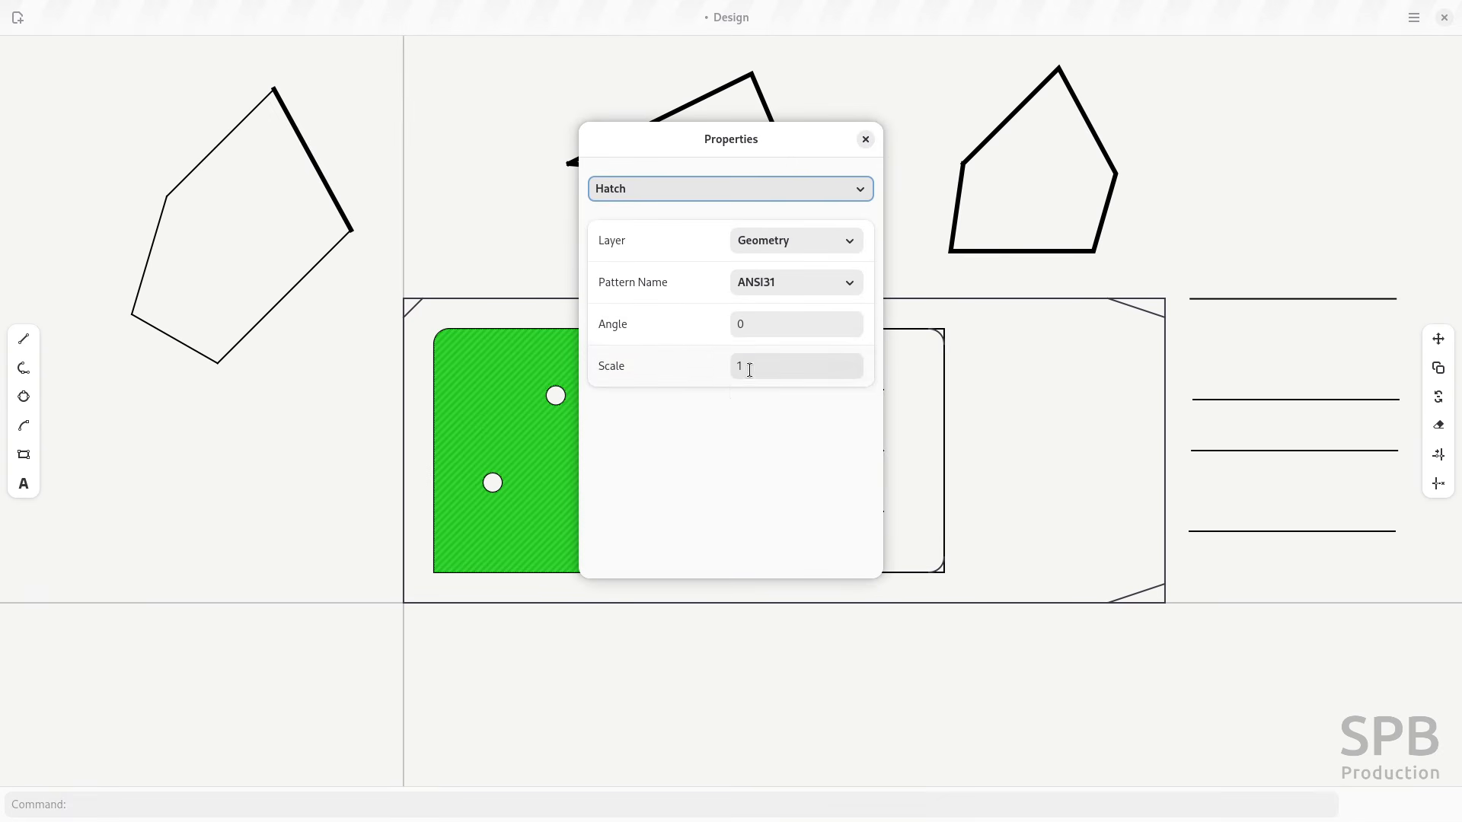
left_click_drag(749, 369, 654, 370)
type("50")
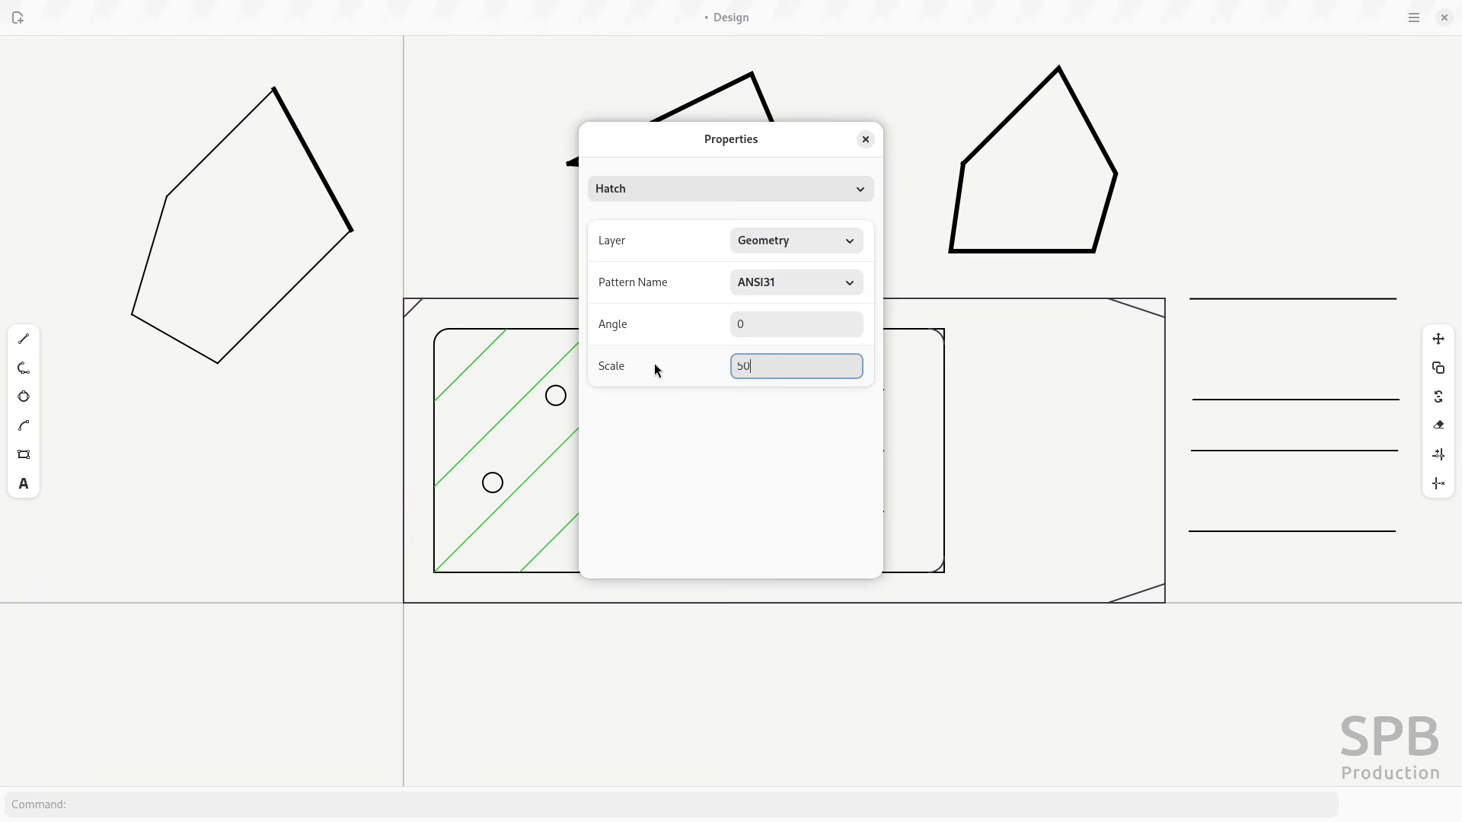
key("BackSpace")
key("BackSpace")
type("25")
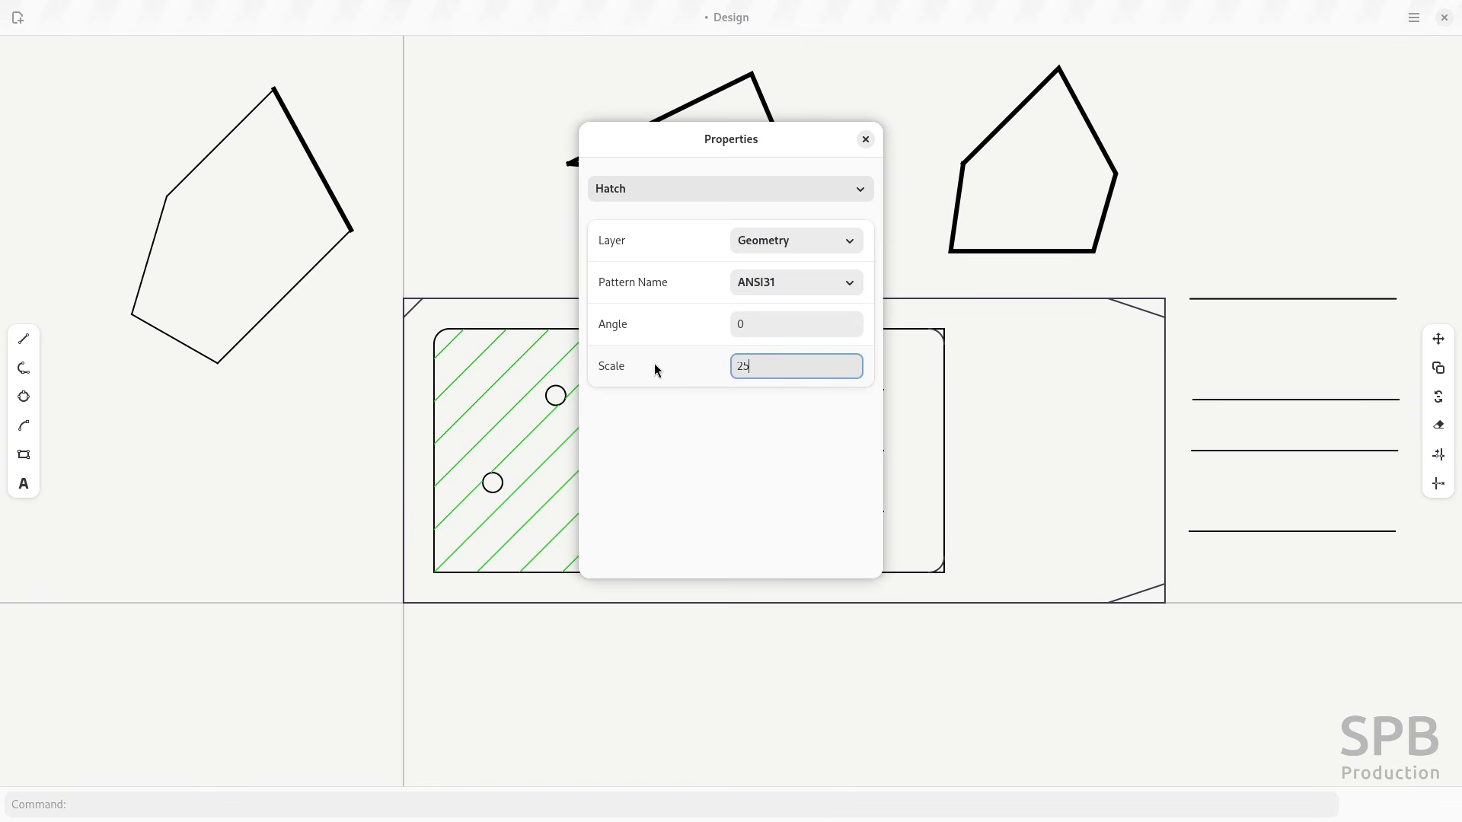
left_click(866, 140)
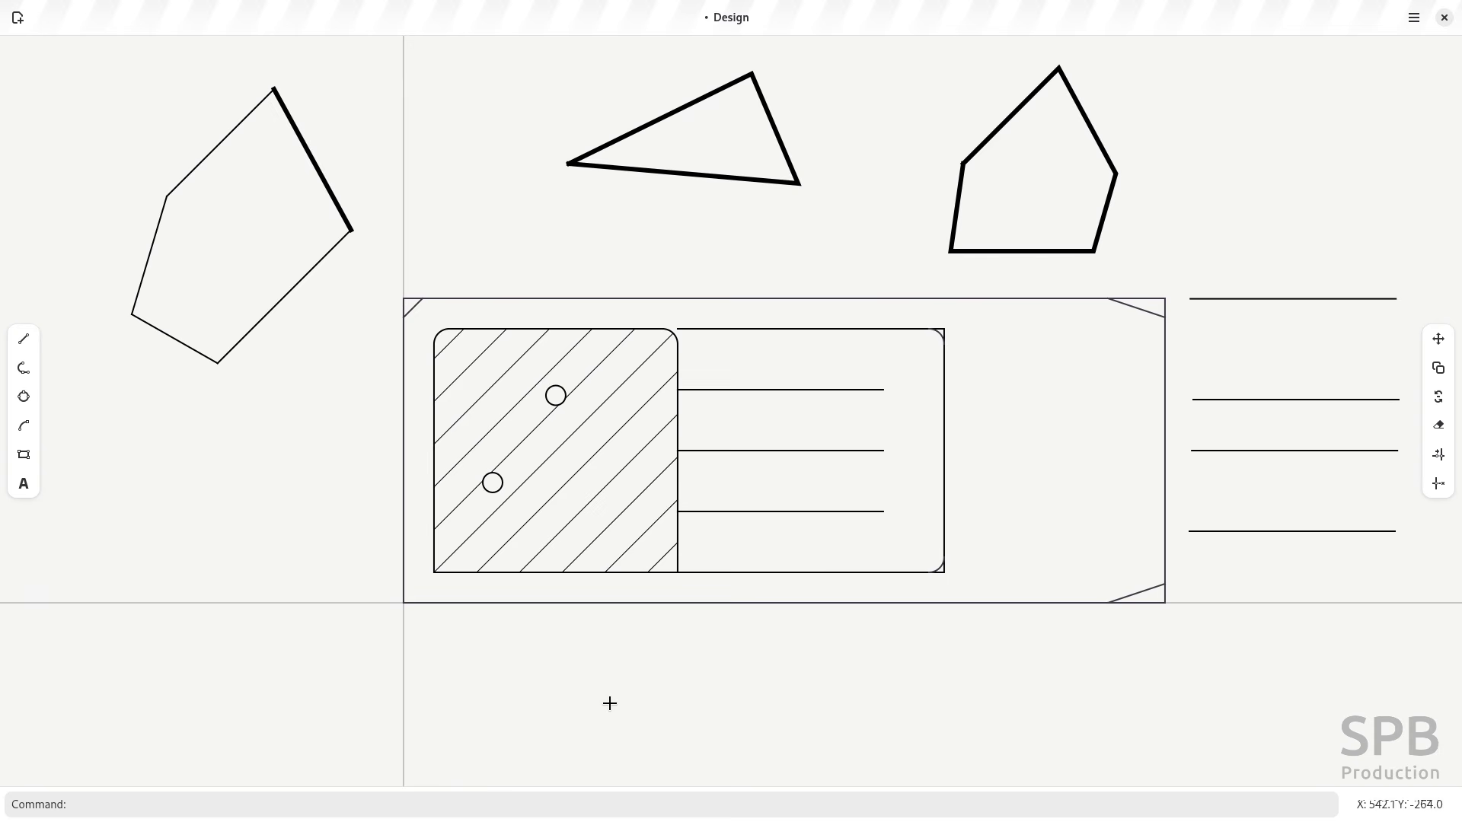
Step: Switch to the browser and examine Design's Flathub page, including its feature list and the changes in version 50.alpha1
left_click(1414, 16)
left_click(1343, 262)
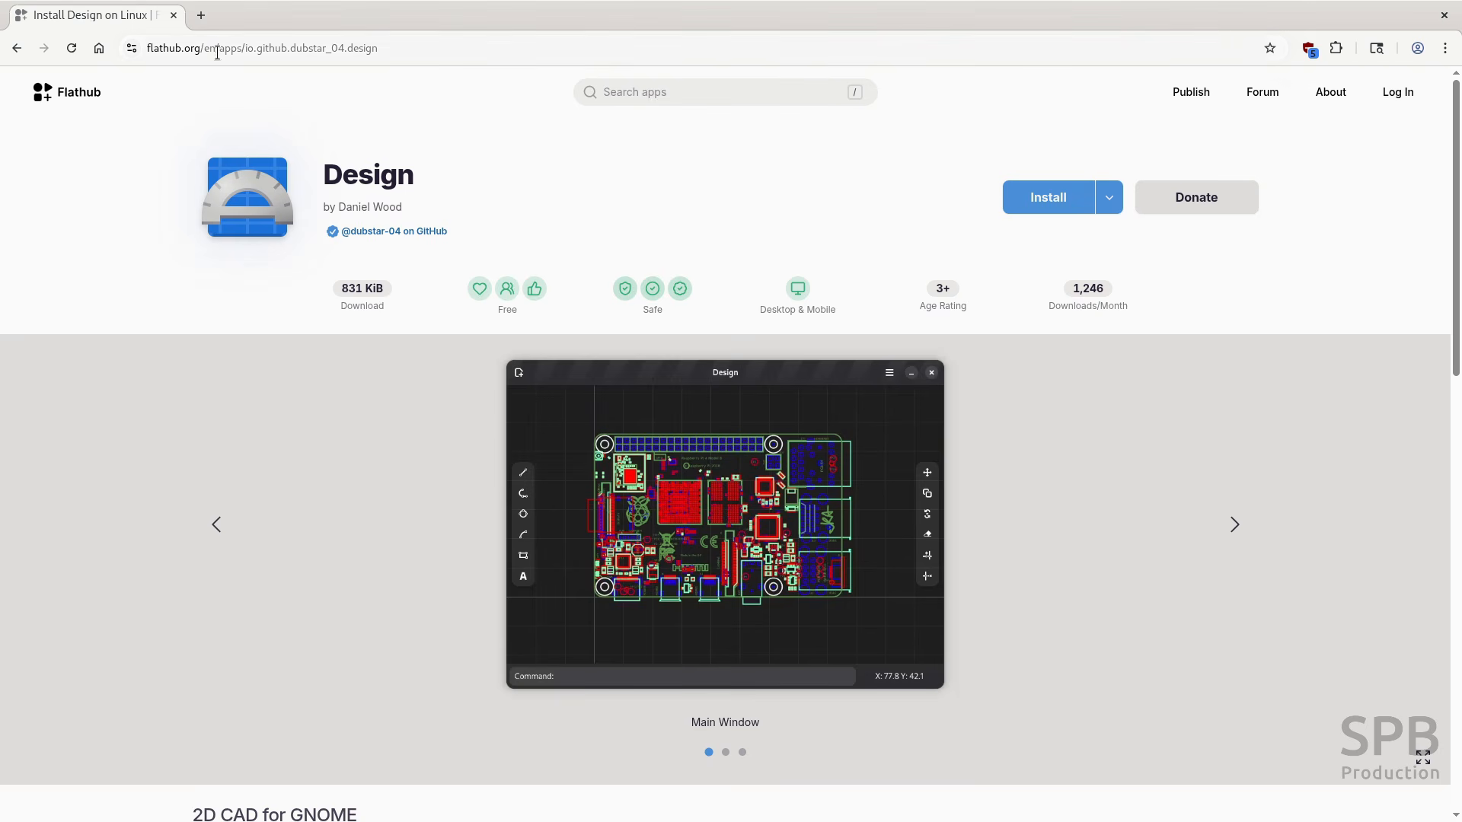
key("ctrl")
scroll(547, 694, "down", 6)
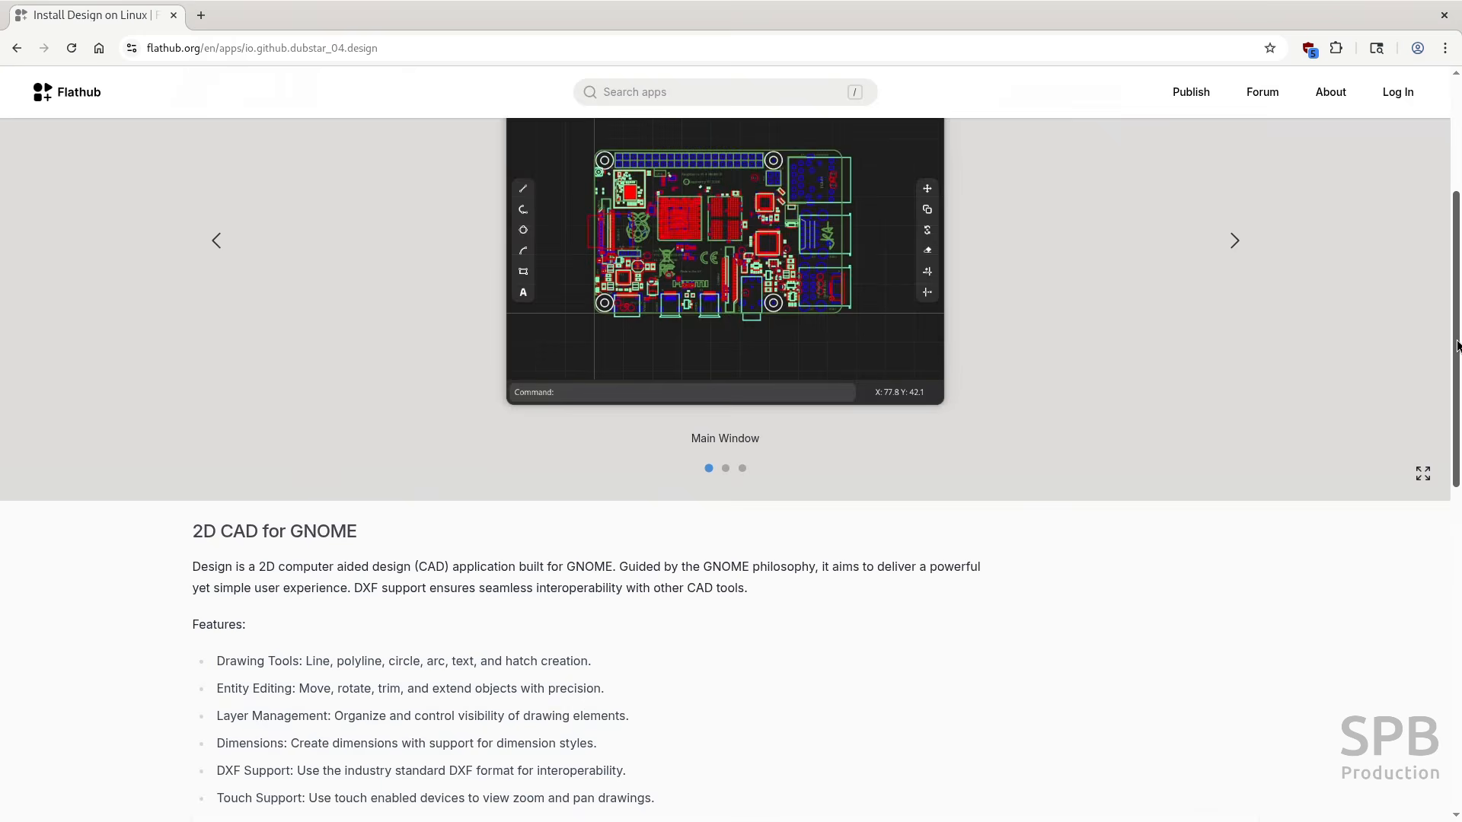
left_click(753, 767)
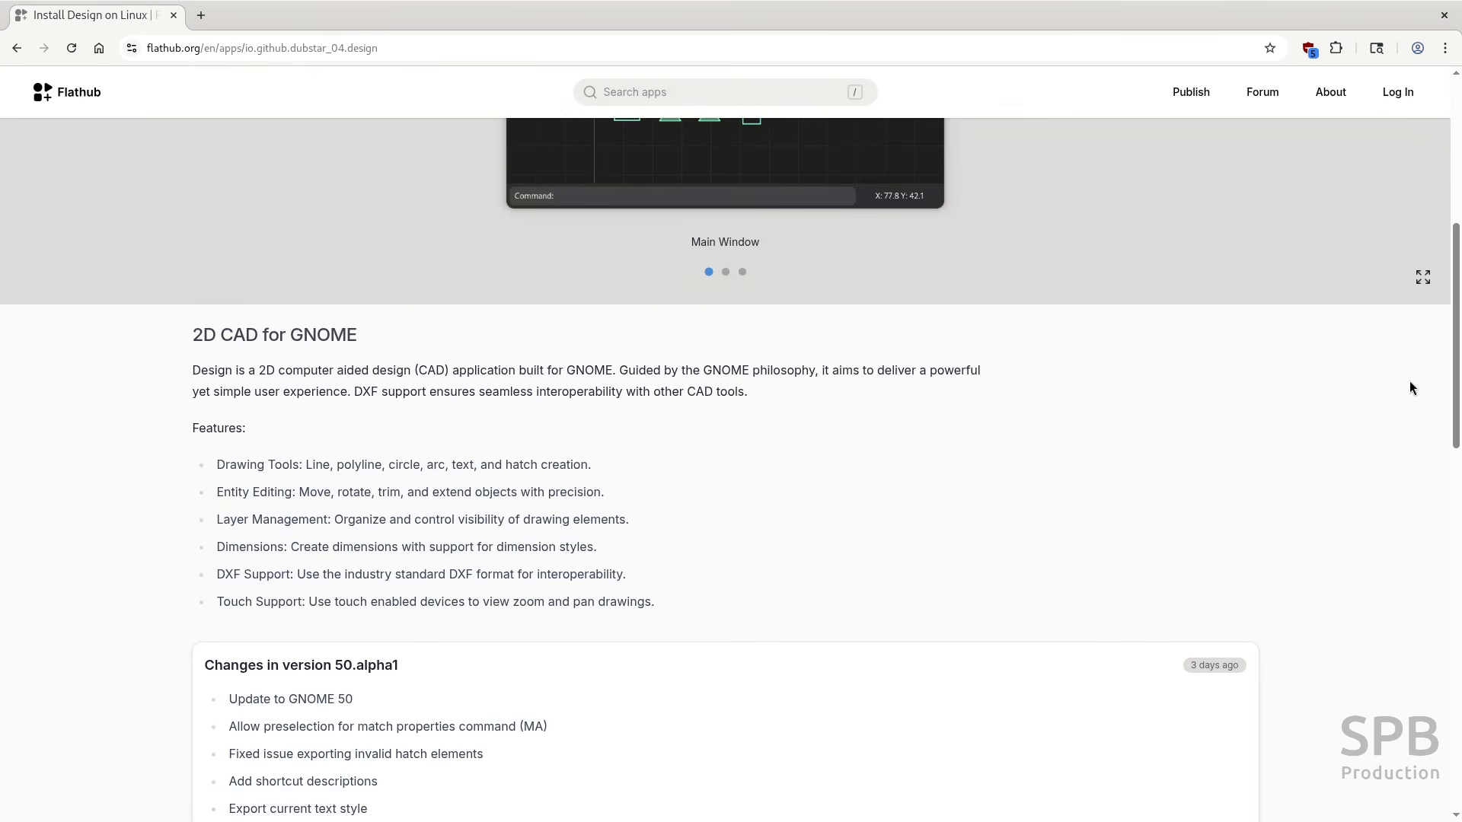
left_click_drag(1456, 319, 1455, 485)
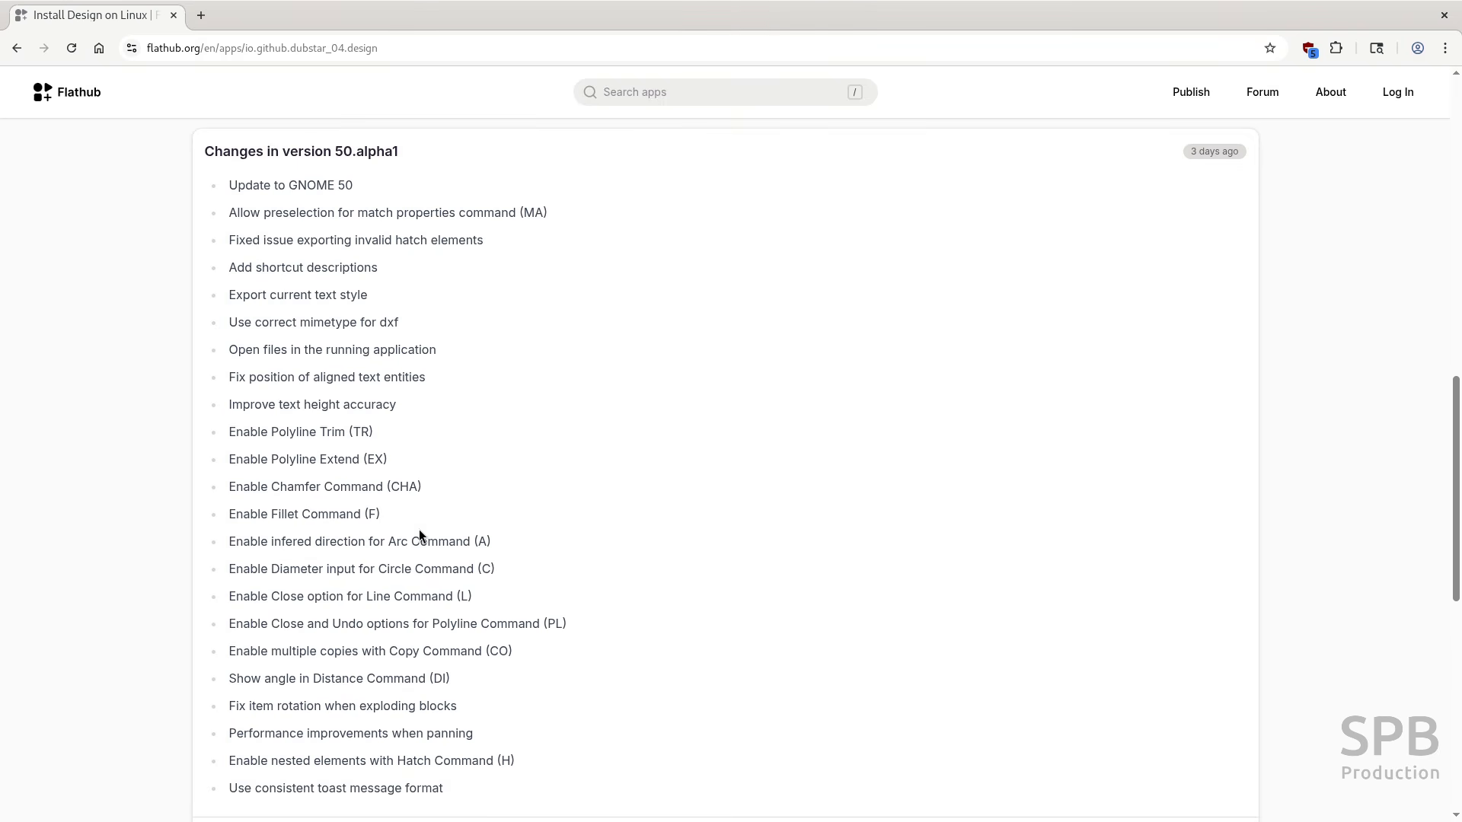
left_click_drag(1456, 466, 1455, 159)
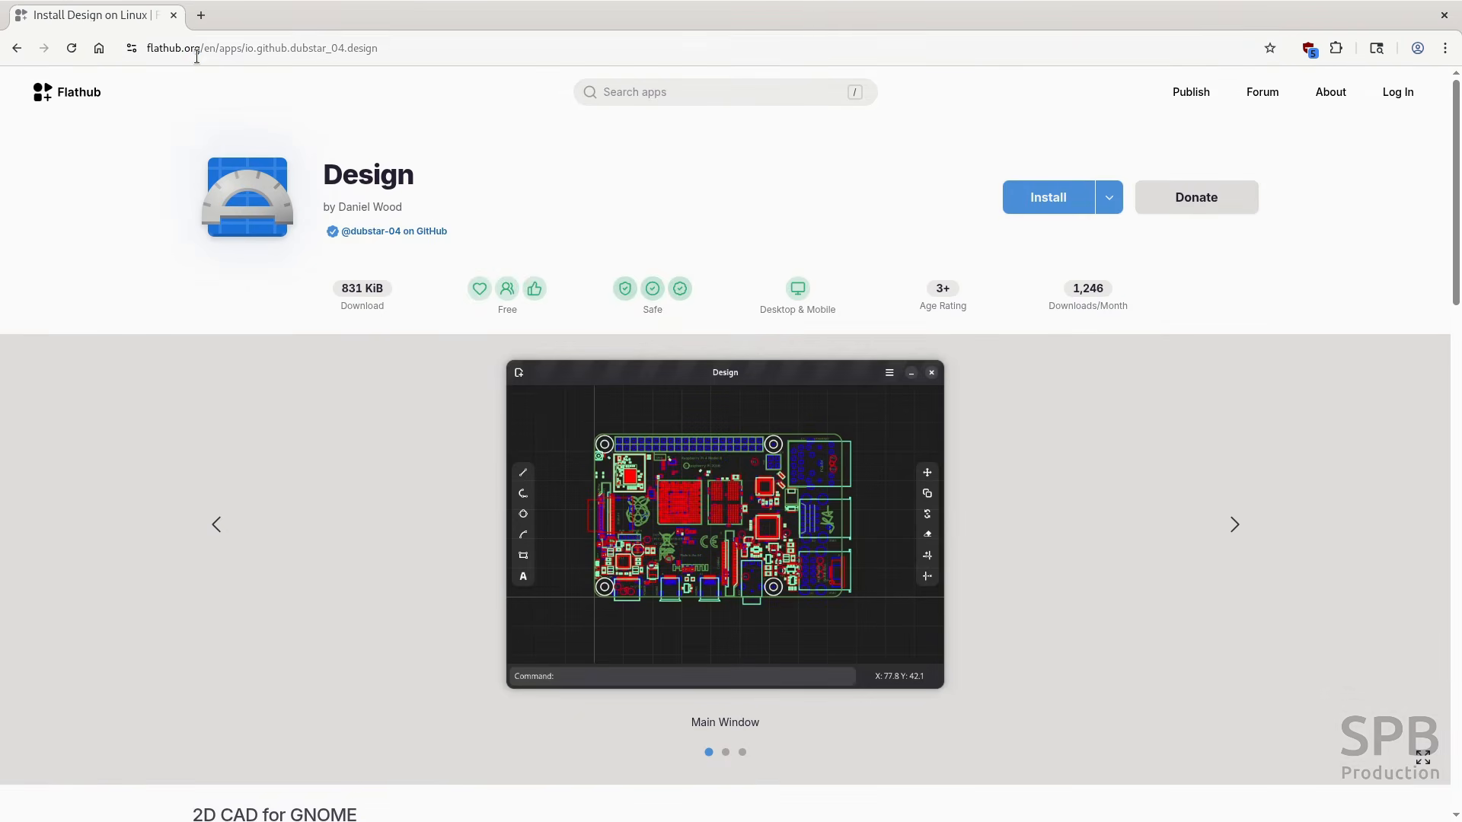
key("ctrl")
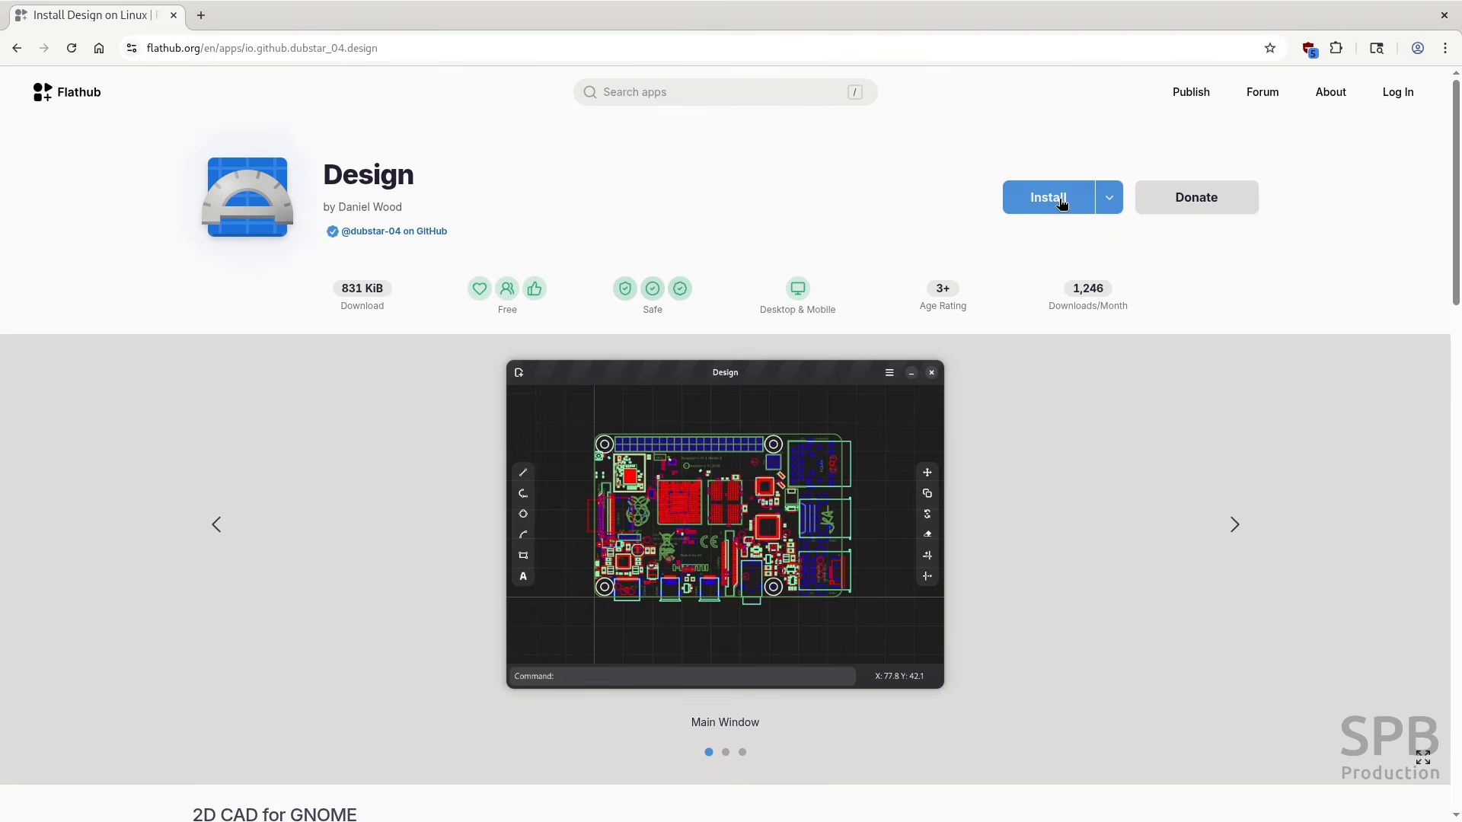
key("ctrl")
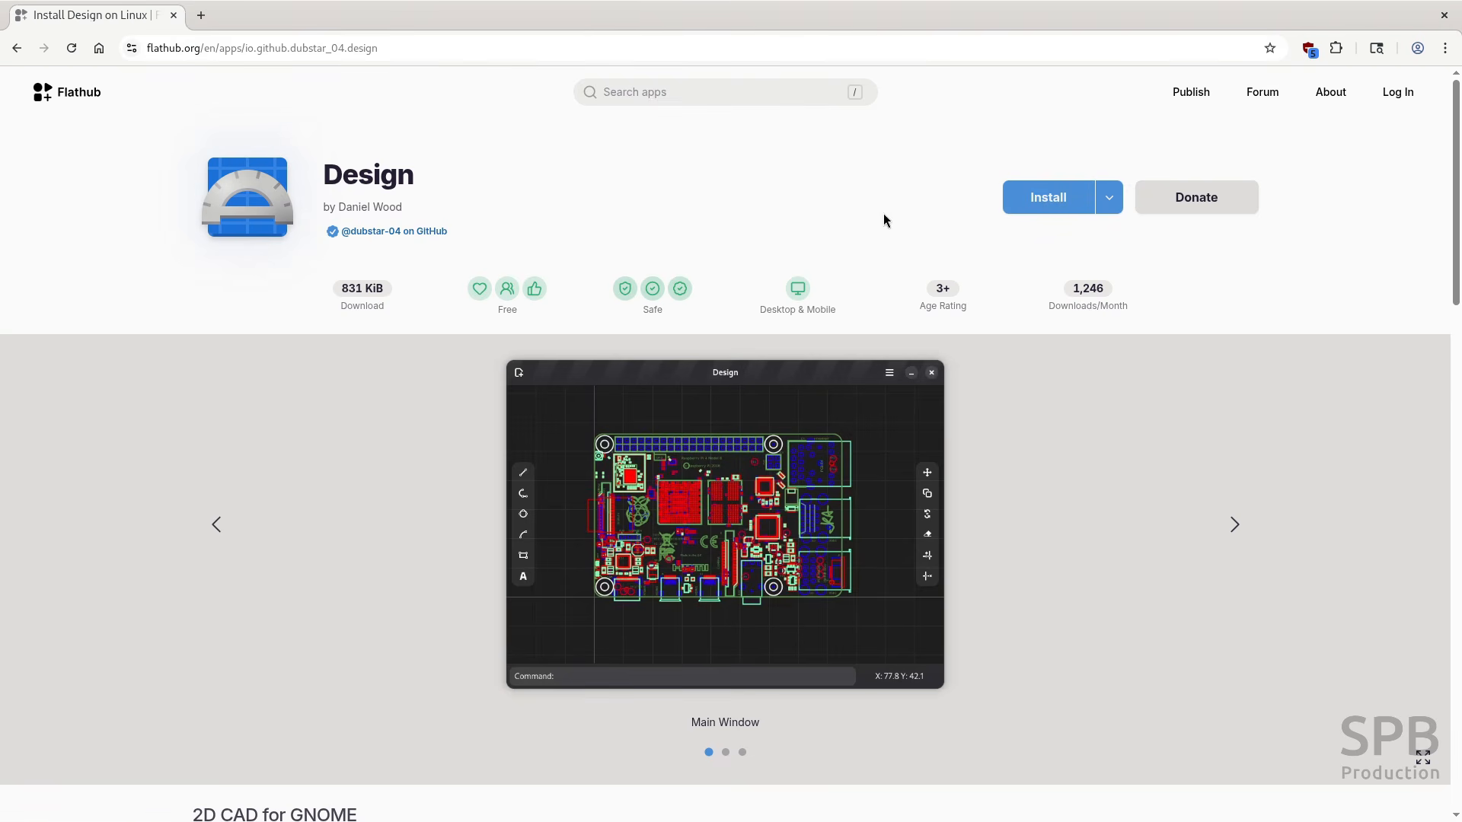